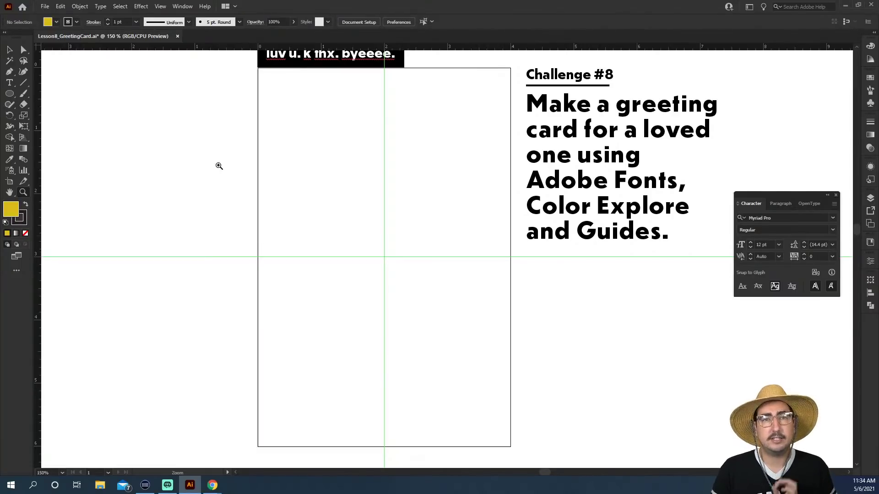
left_click(160, 6)
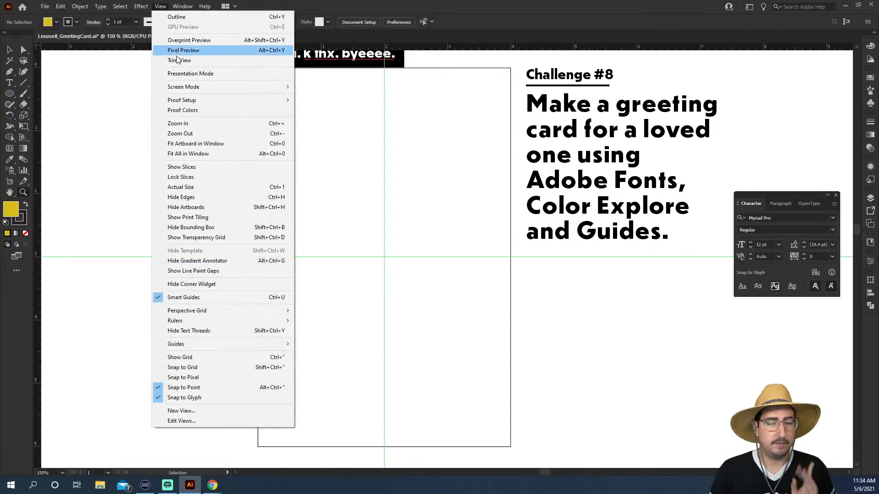
mouse_move(287, 343)
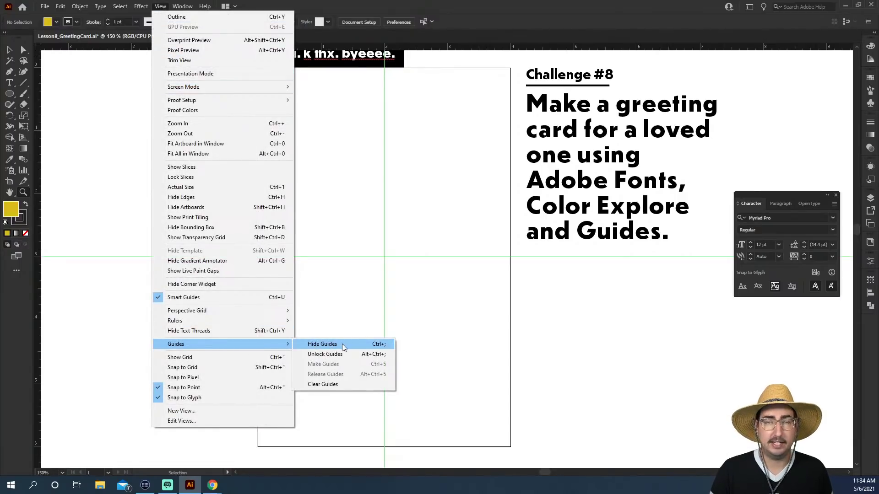
left_click(416, 298)
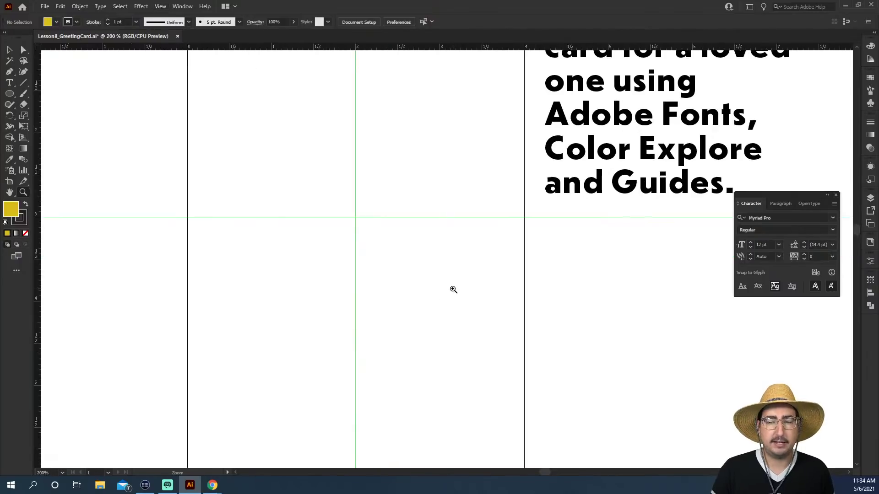
left_click(450, 265, "alt")
left_click(478, 249, "alt")
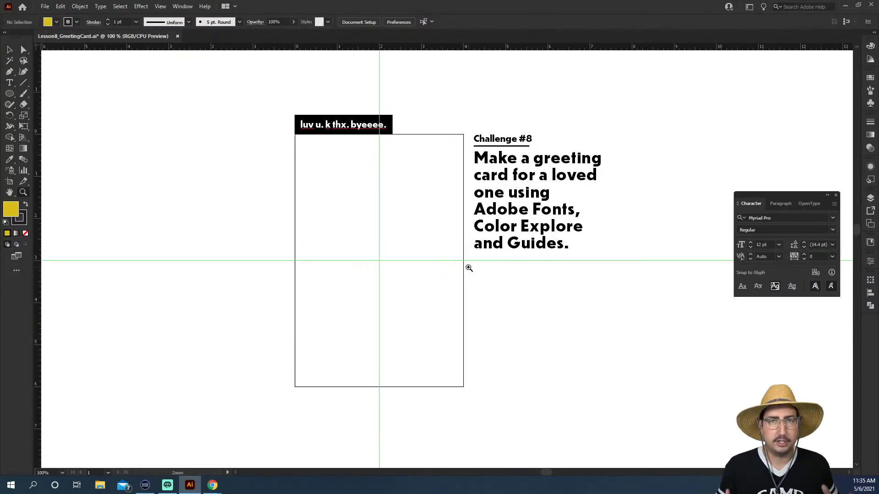
Step: Draw a rectangle about 3.73 by 1.4 in near the artboard's upper edge and nudge it up slightly
key("m")
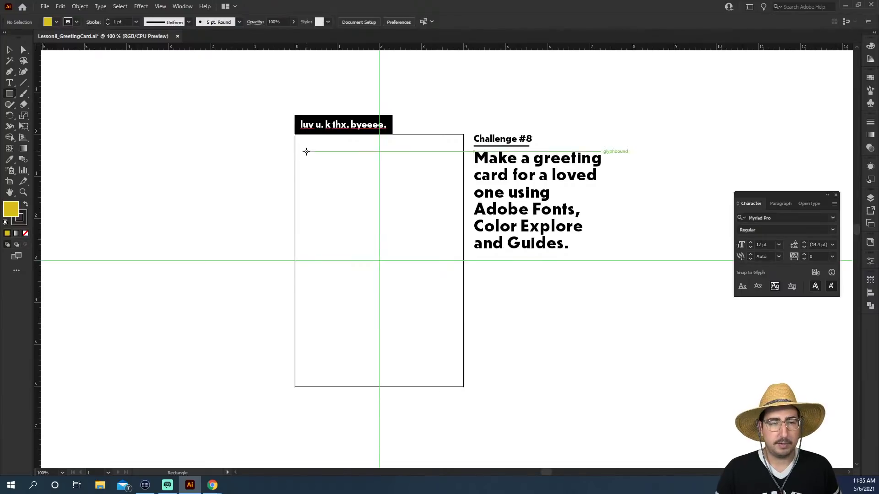
left_click_drag(301, 144, 458, 203)
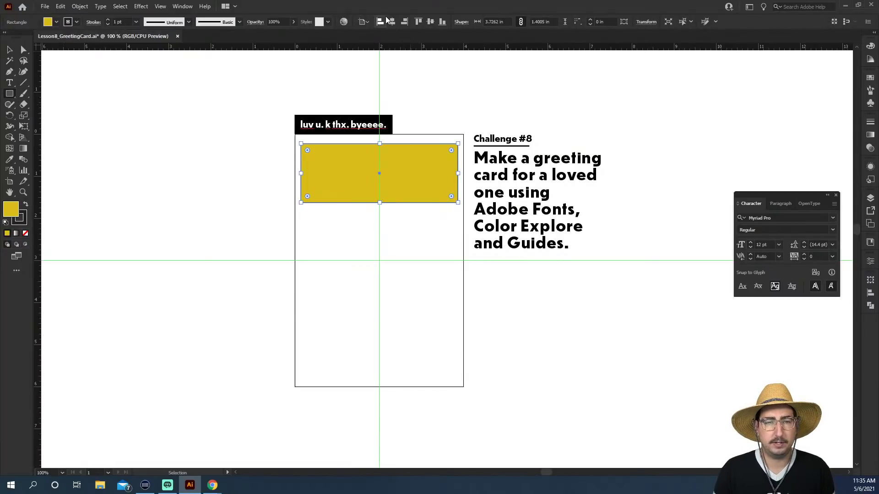
key("v")
key("Up")
key("Up")
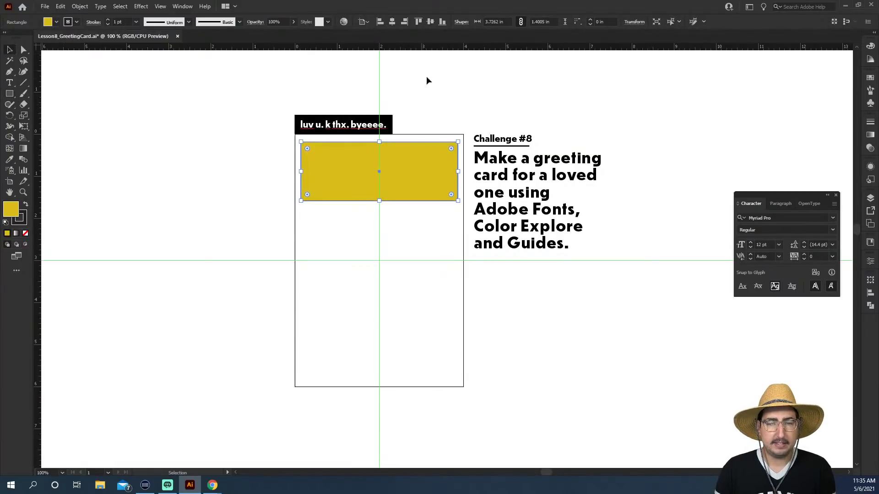
key("ctrl+shift+a")
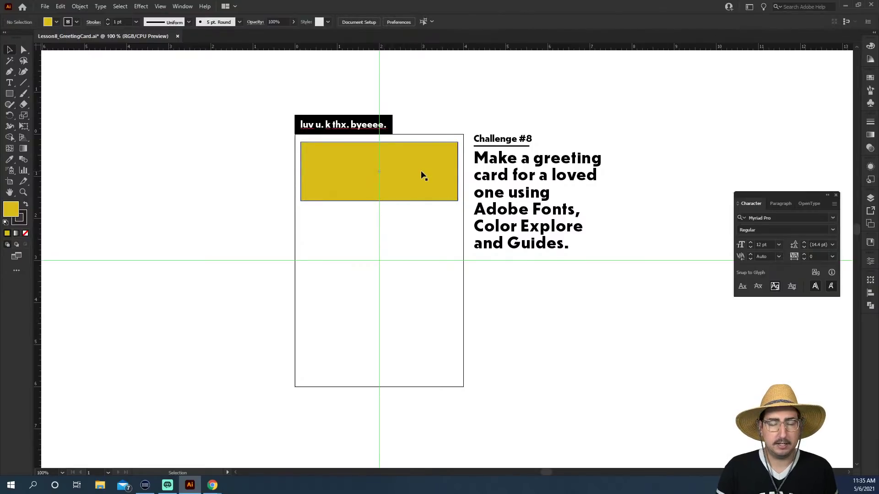
Step: Duplicate the rectangle directly below the first and shorten the copy so its lower edge meets the horizontal guide
left_click_drag(425, 169, 429, 235)
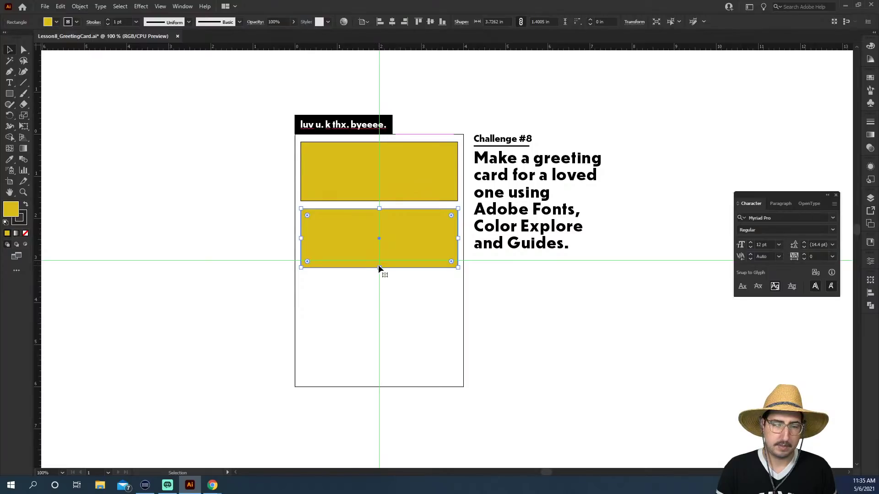
left_click_drag(380, 268, 379, 260)
left_click(392, 283)
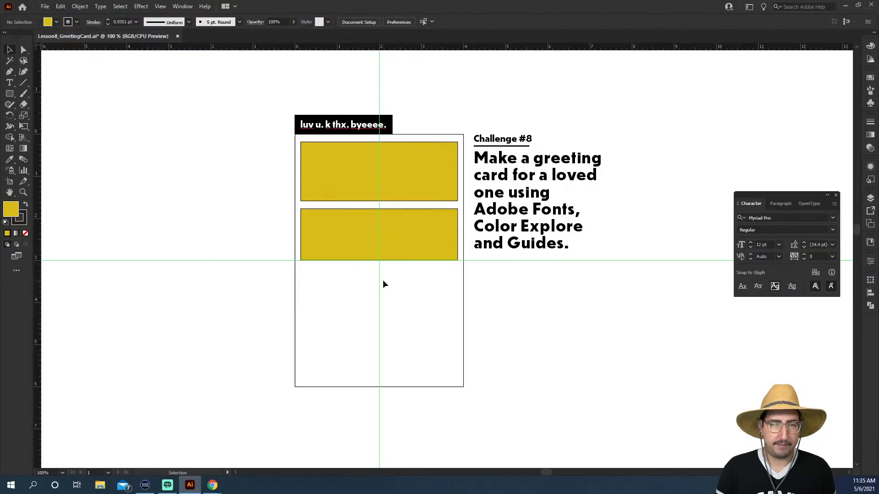
Step: Draw an ellipse about 3.73 by 1.22 in just below the horizontal guide, matching the rectangles' width
key("l")
left_click_drag(300, 266, 457, 317)
key("v")
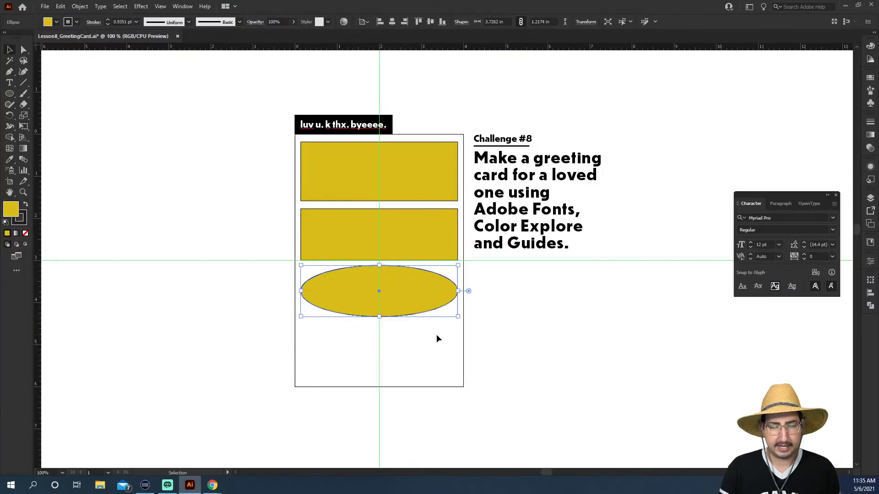
left_click(436, 334)
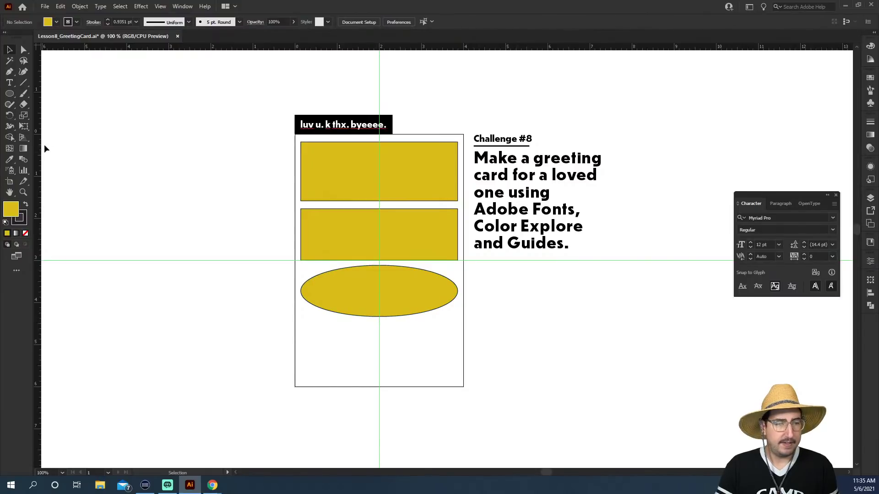
Step: Place a copy of the first rectangle below the ellipse, near the artboard's lower edge
left_click(6, 97)
left_click(43, 93)
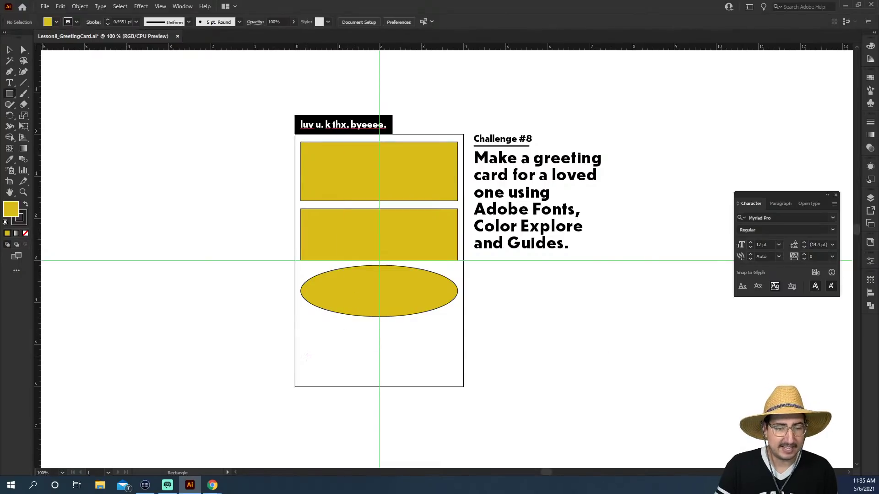
key("v")
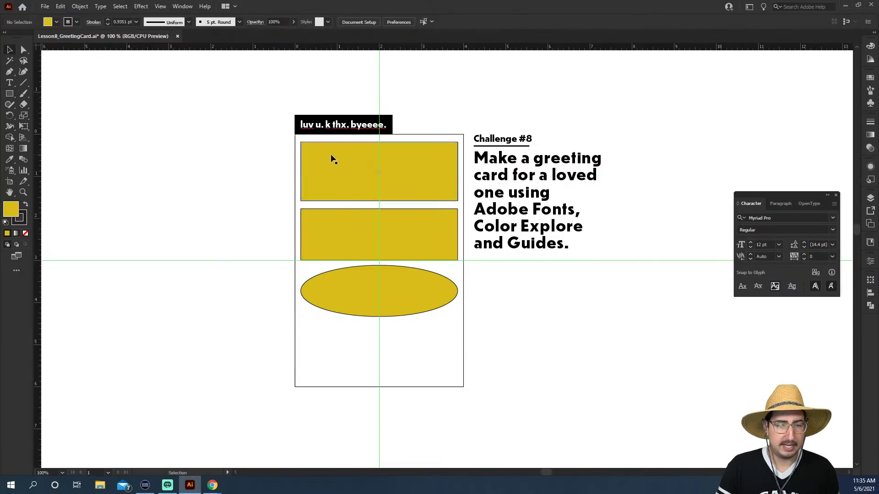
left_click_drag(334, 152, 334, 333, "alt")
left_click(546, 330)
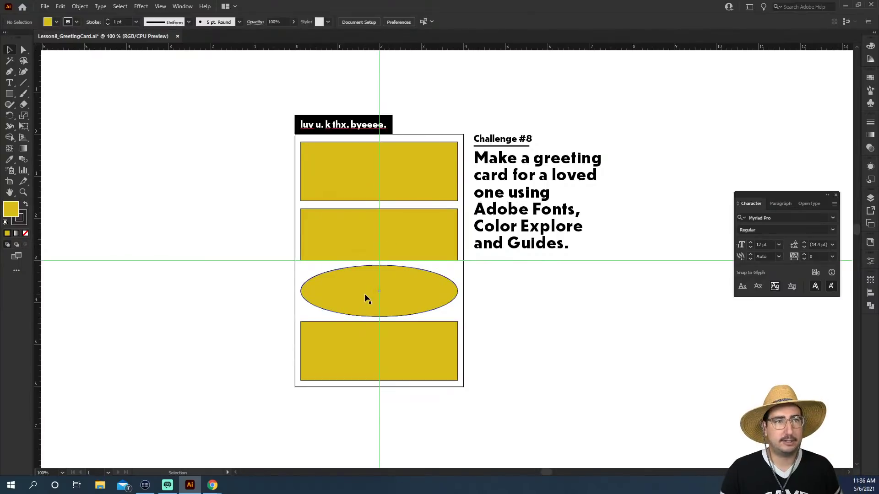
Step: Convert the three rectangles and the ellipse into guides
left_click_drag(295, 178, 370, 364)
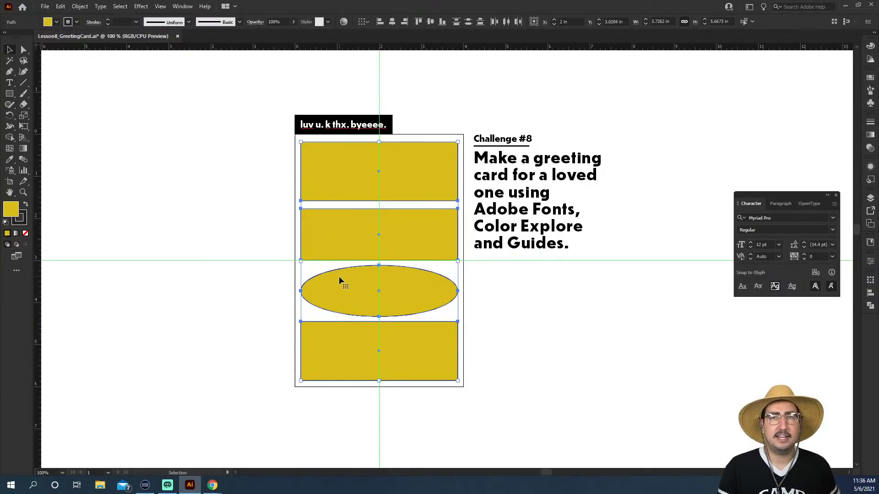
left_click(160, 6)
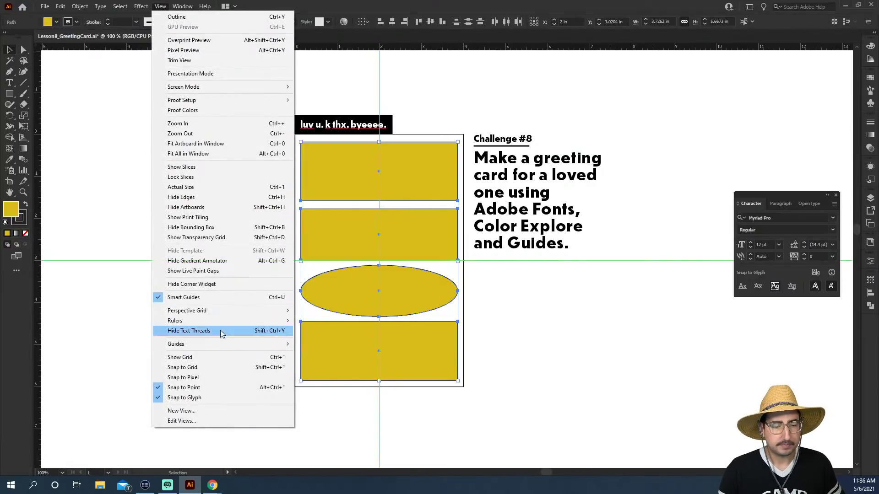
mouse_move(229, 345)
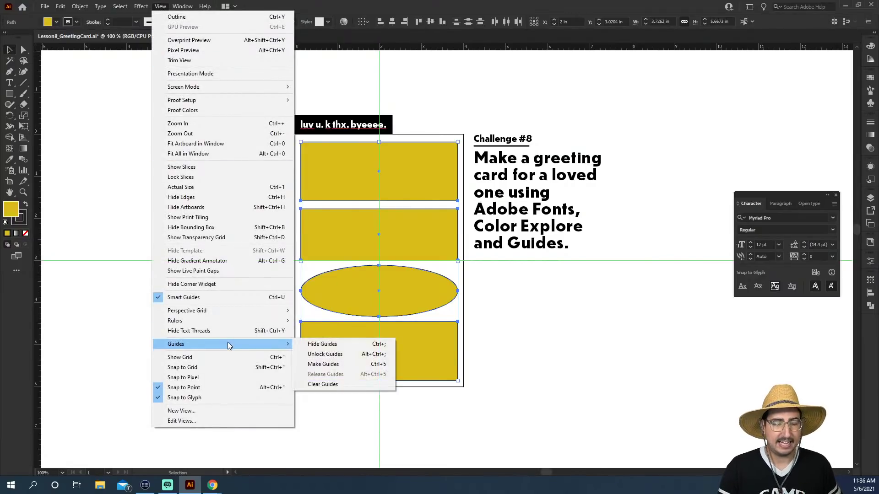
left_click(323, 364)
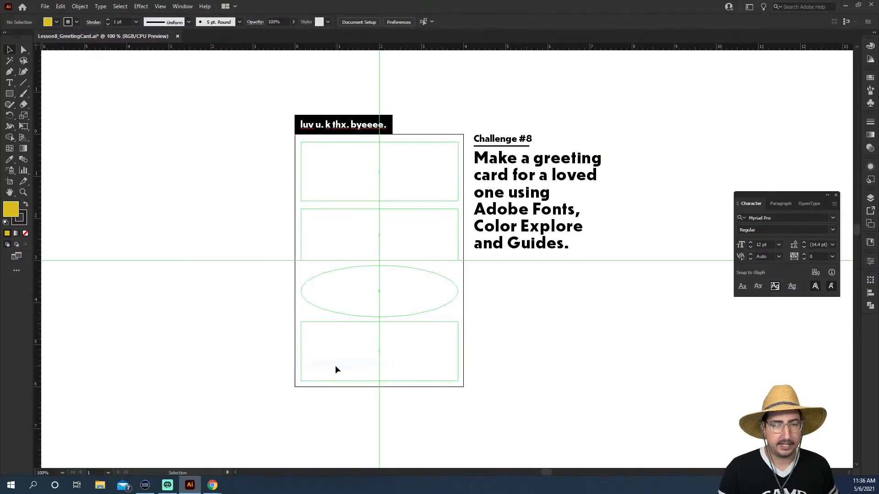
left_click(415, 244)
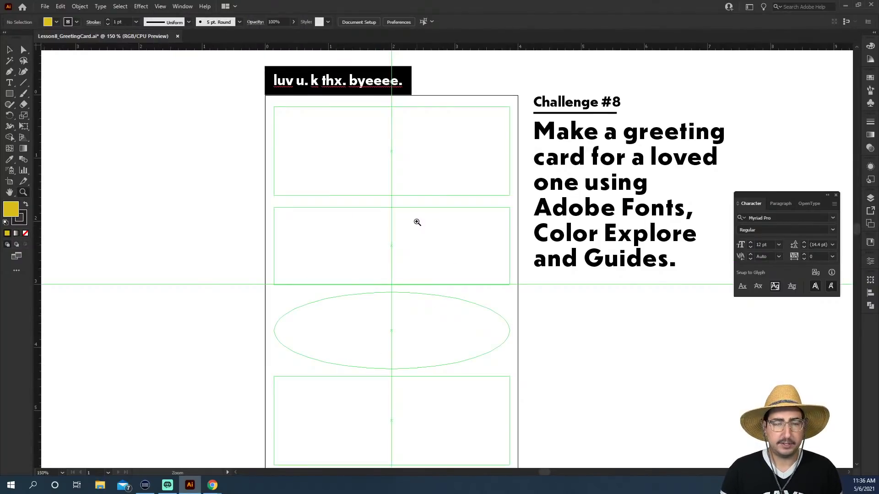
left_click(416, 220)
left_click_drag(266, 171, 444, 308)
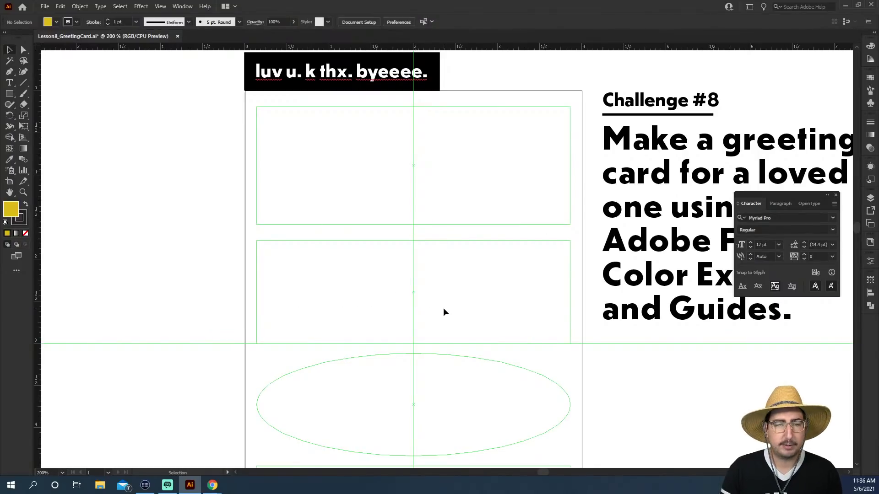
left_click(427, 310, "ctrl+alt")
left_click_drag(433, 298, 377, 264)
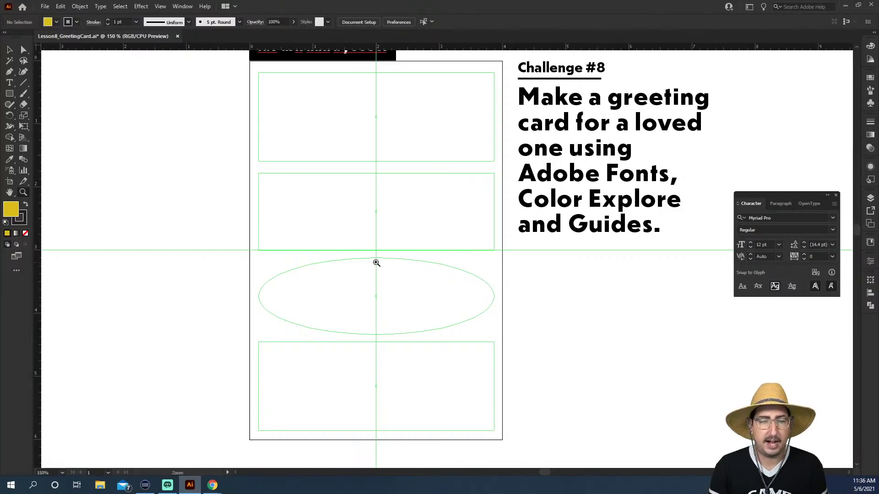
left_click(385, 205)
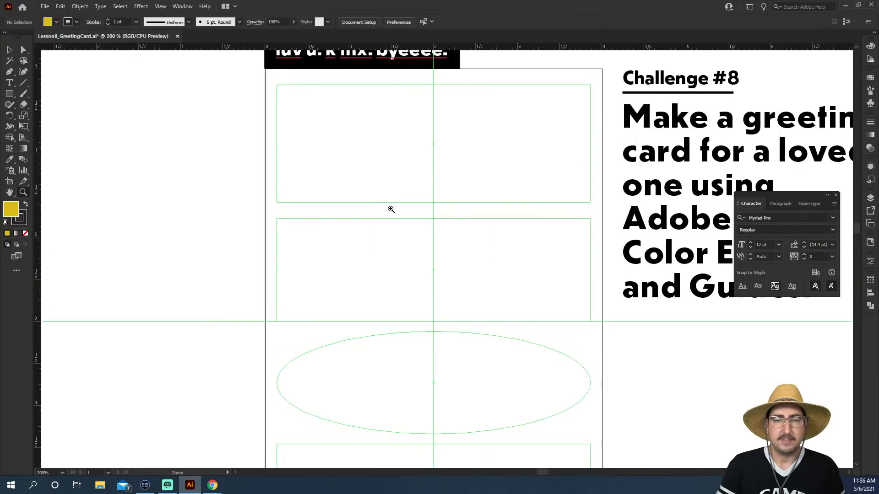
left_click_drag(386, 205, 313, 242)
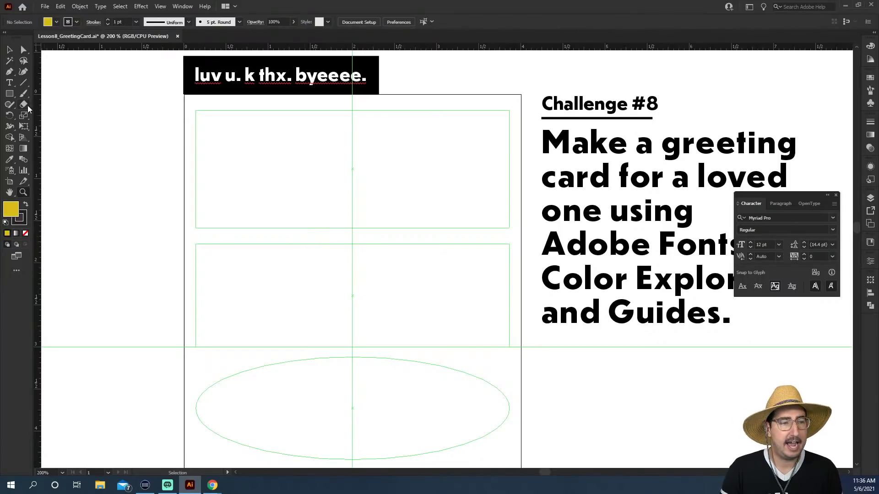
Step: Add the point text "I HAVE TO TELL YOU" inside the uppermost rectangular guide
left_click(10, 82)
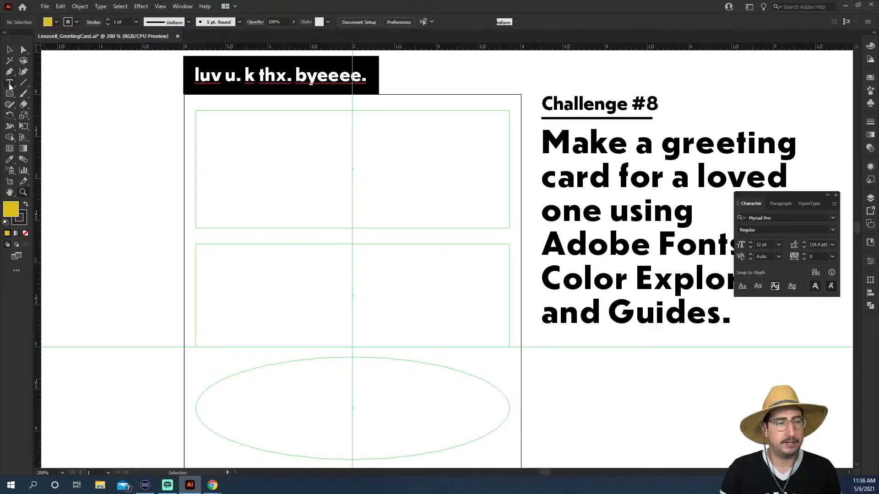
left_click(263, 162)
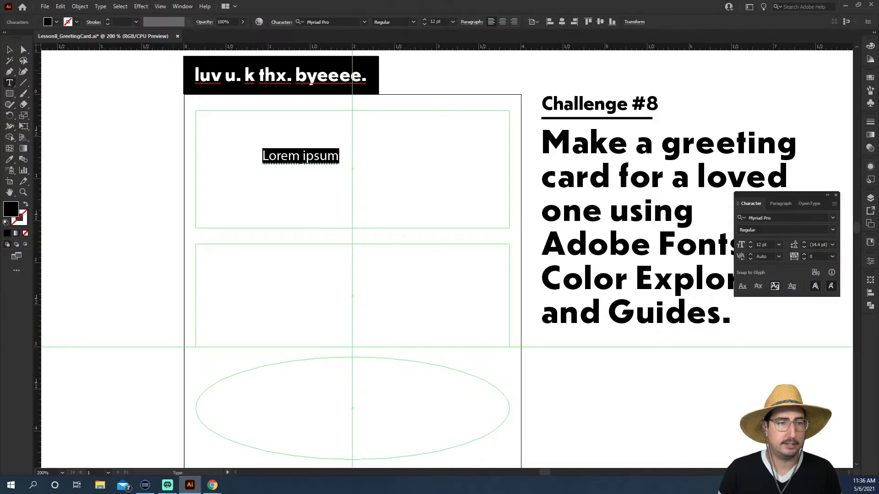
left_click(160, 6)
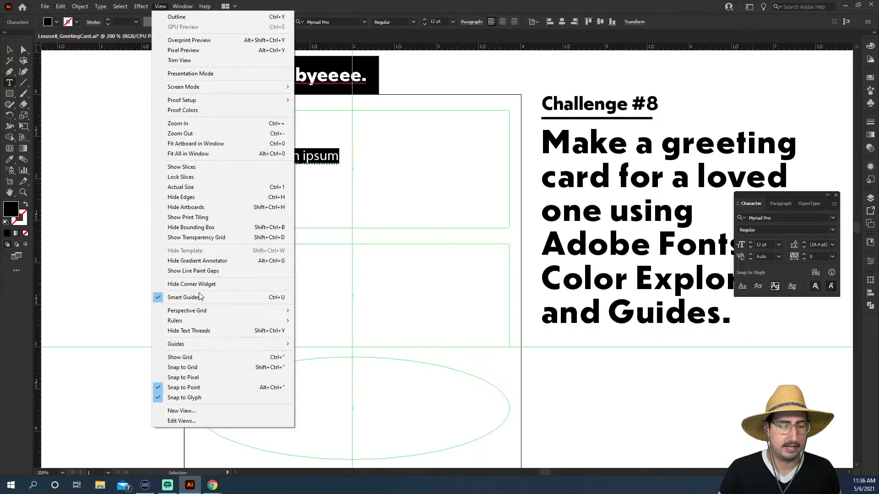
mouse_move(213, 344)
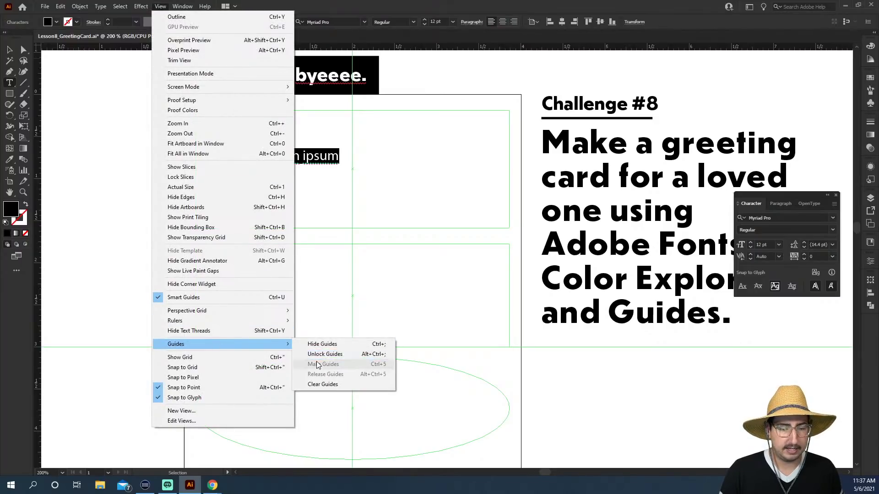
left_click(396, 158)
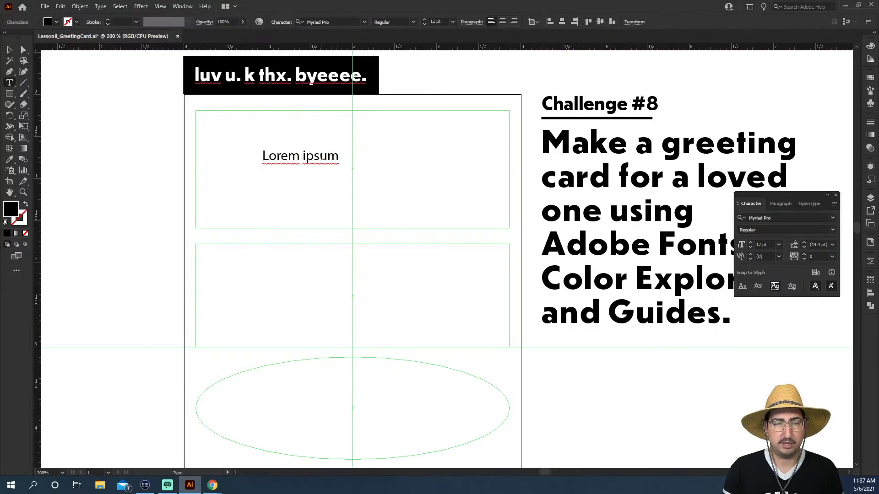
triple_click(322, 156)
type("I H")
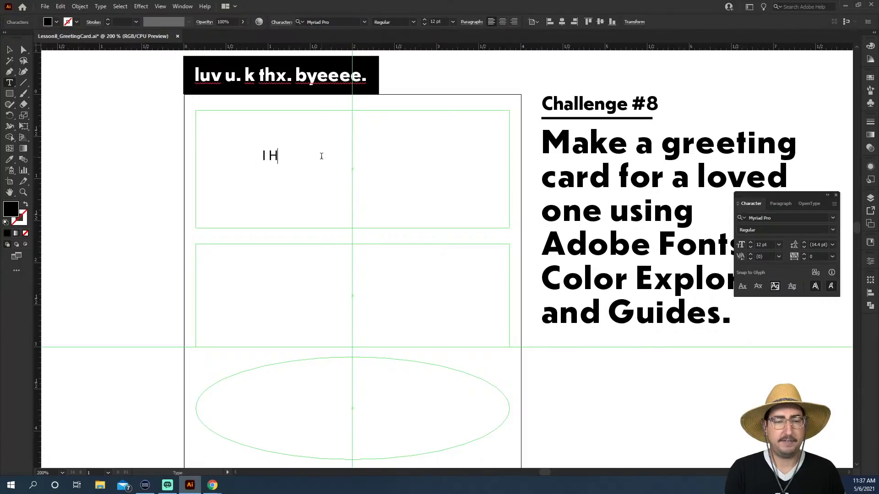
type("AVE TO TELL YOU")
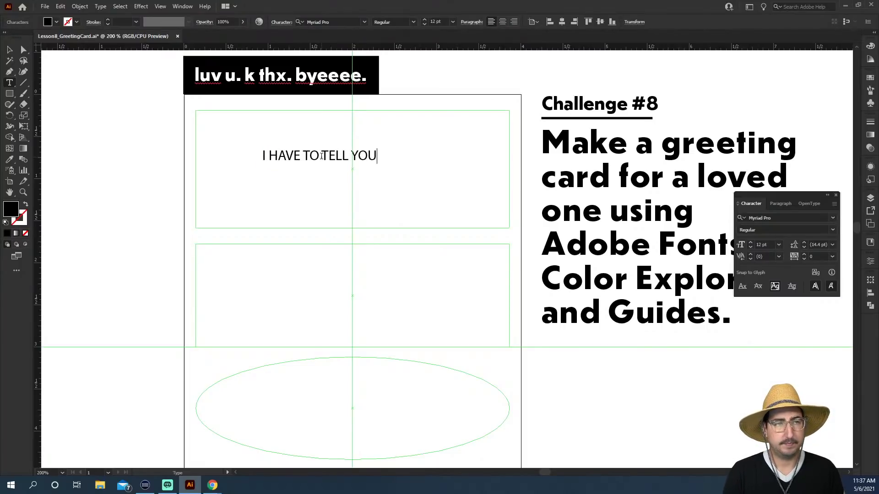
Step: Scale the "I HAVE TO TELL YOU" text to about 33 pt so it spans the uppermost guide's width, along its lower edge
left_click(9, 49)
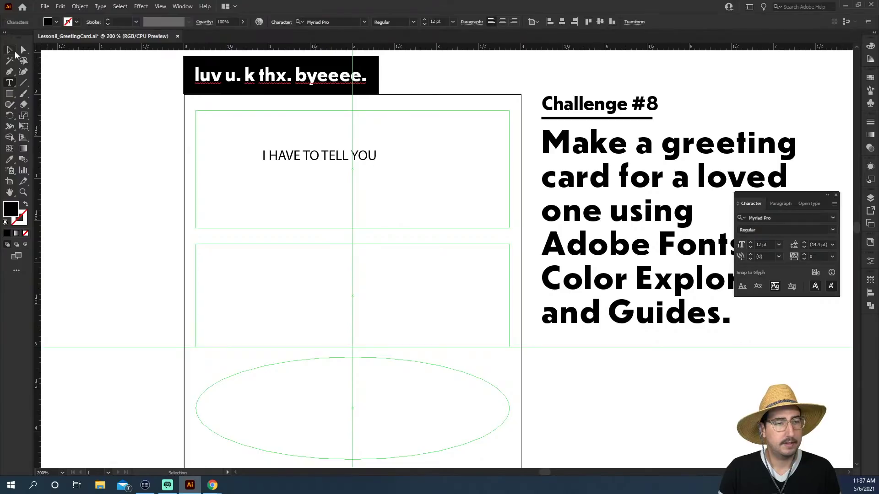
left_click(325, 173)
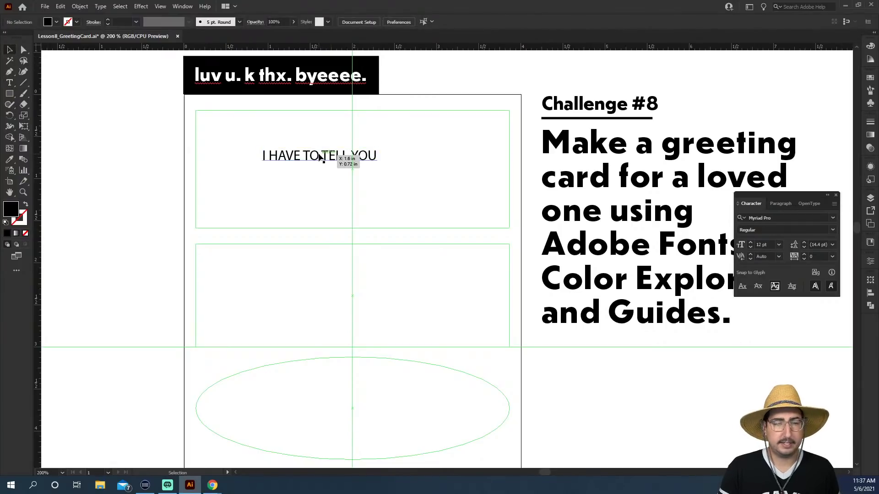
left_click(339, 157)
left_click_drag(339, 157, 510, 125)
left_click(455, 148)
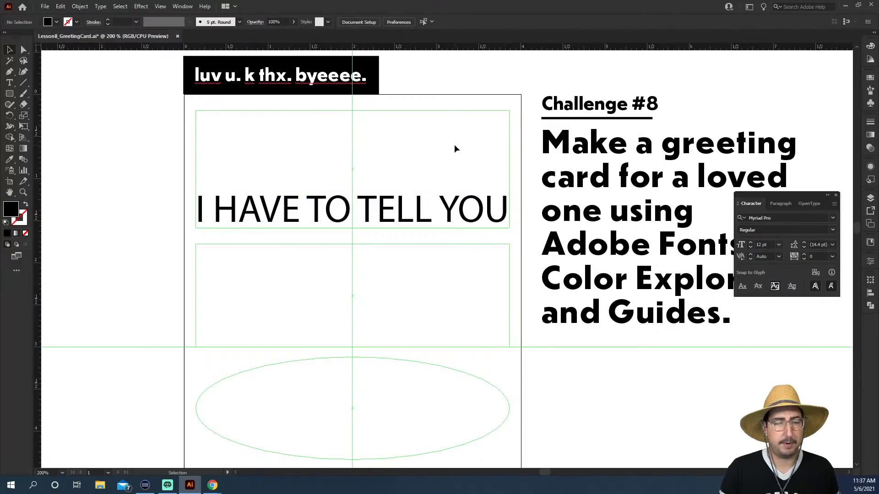
left_click(388, 212)
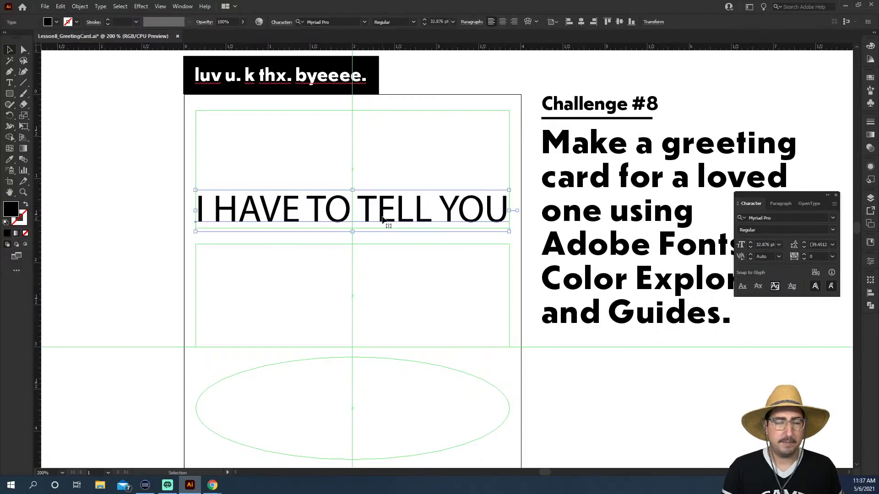
Step: Filter the Adobe Fonts catalogue for the selected text to serif, heavy weight, extended width typefaces
left_click_drag(775, 195, 576, 75)
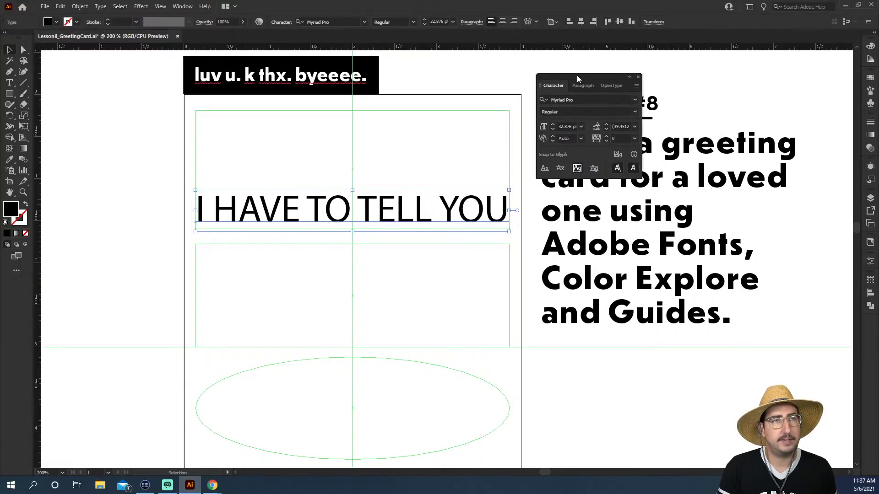
left_click(635, 101)
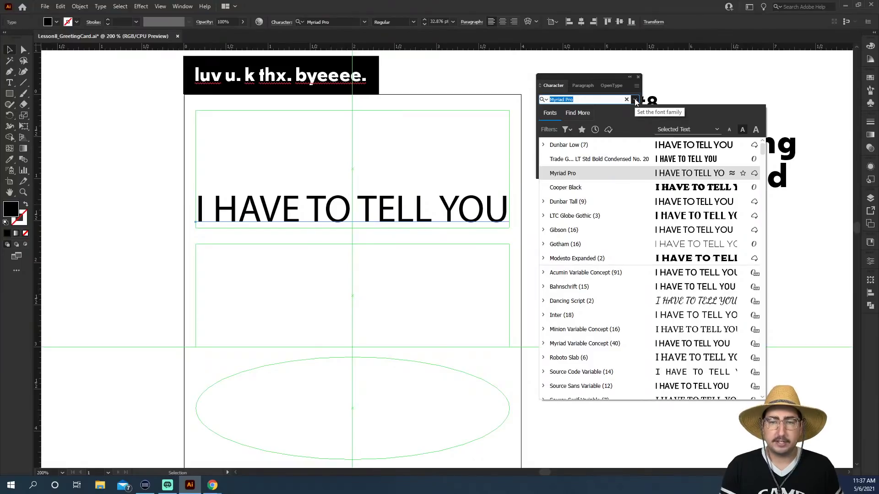
left_click(575, 116)
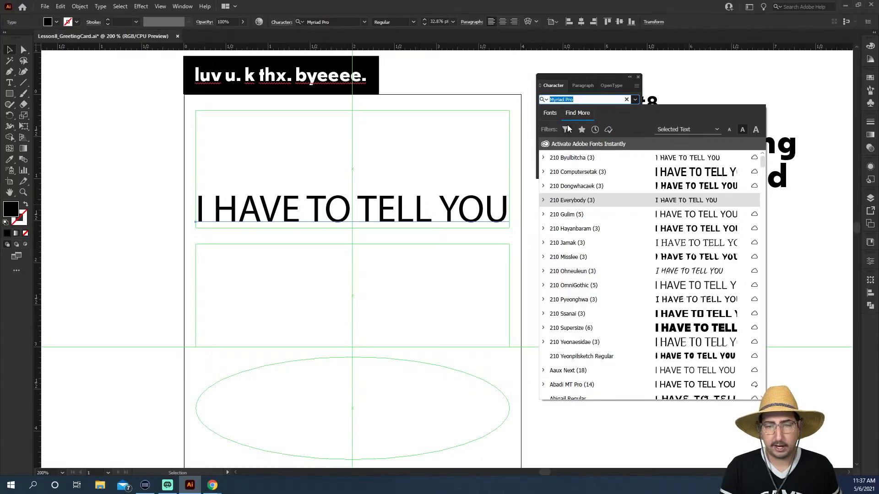
left_click(568, 132)
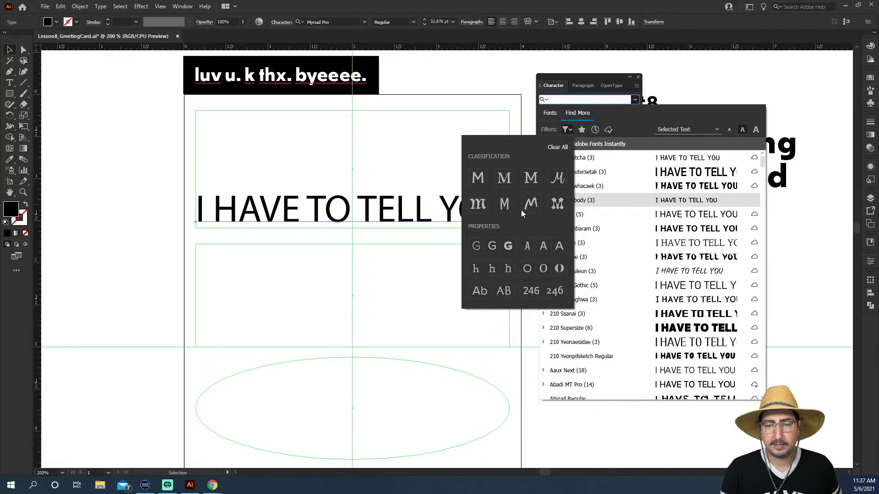
left_click(558, 246)
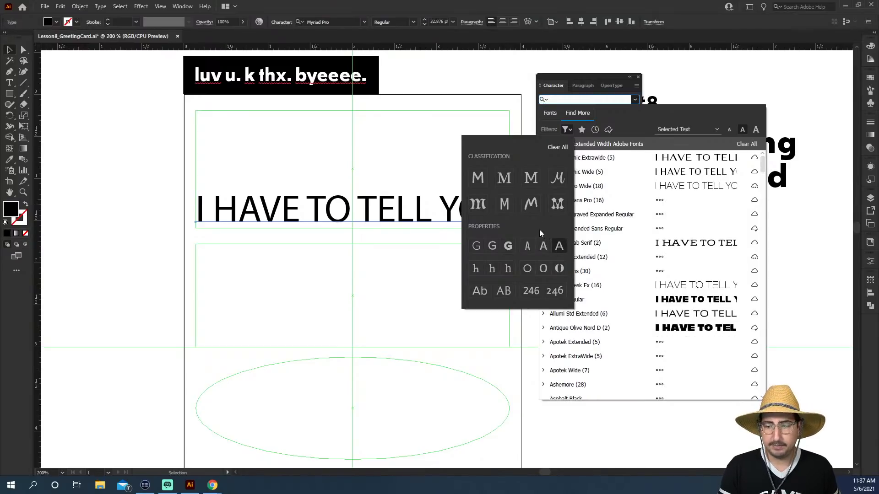
left_click(508, 248)
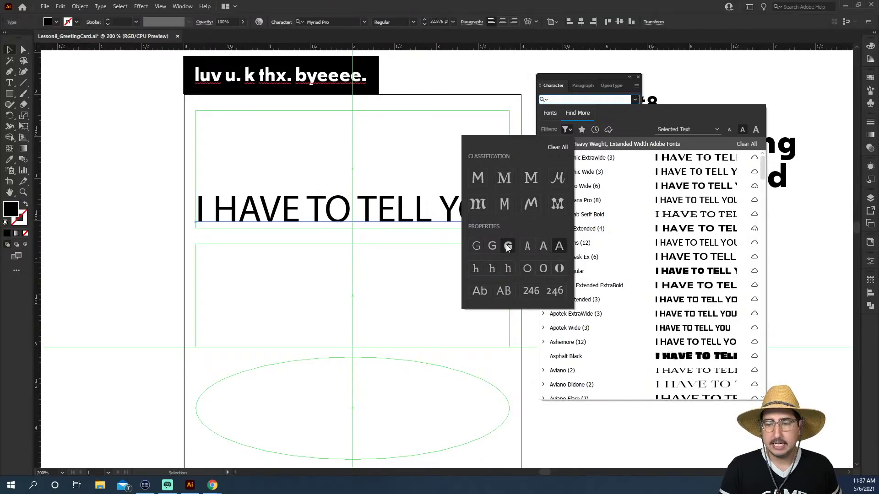
left_click(506, 180)
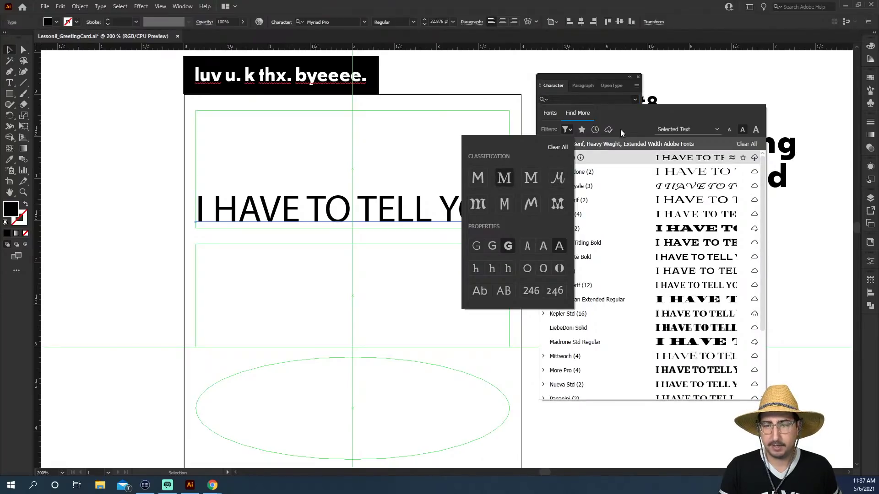
Step: Activate and apply the Colt Soft Bold font to the "I HAVE TO TELL YOU" text
left_click(631, 112)
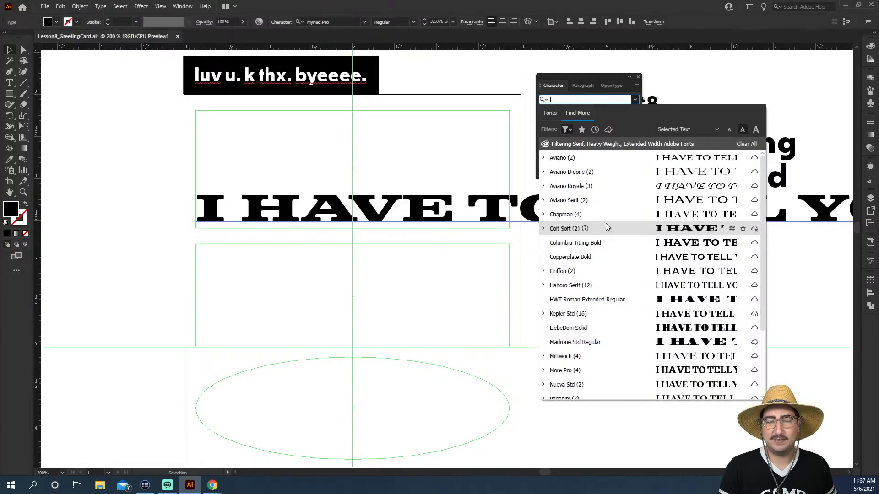
left_click(543, 229)
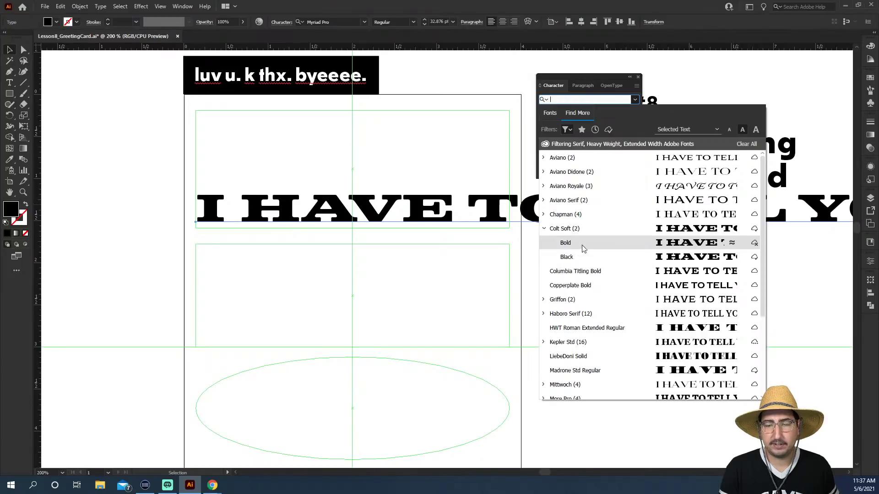
left_click(605, 244)
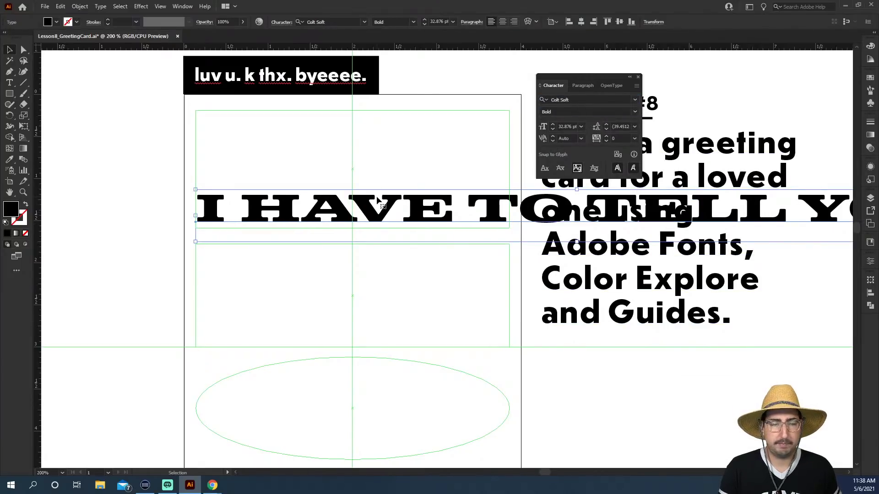
Step: Scale the "I HAVE TO TELL YOU" text down to about 13.55 pt so it spans the uppermost guide's width
key("s")
left_click(195, 222)
left_click_drag(453, 109, 445, 128)
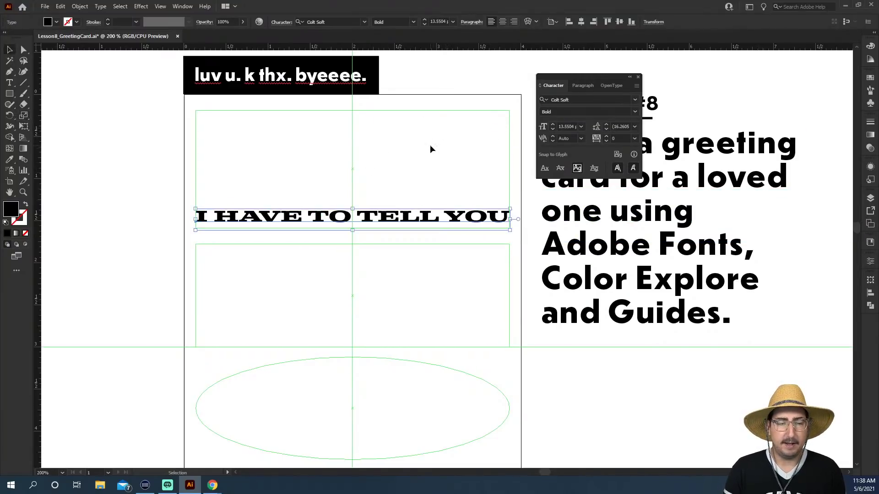
key("v")
left_click(435, 182)
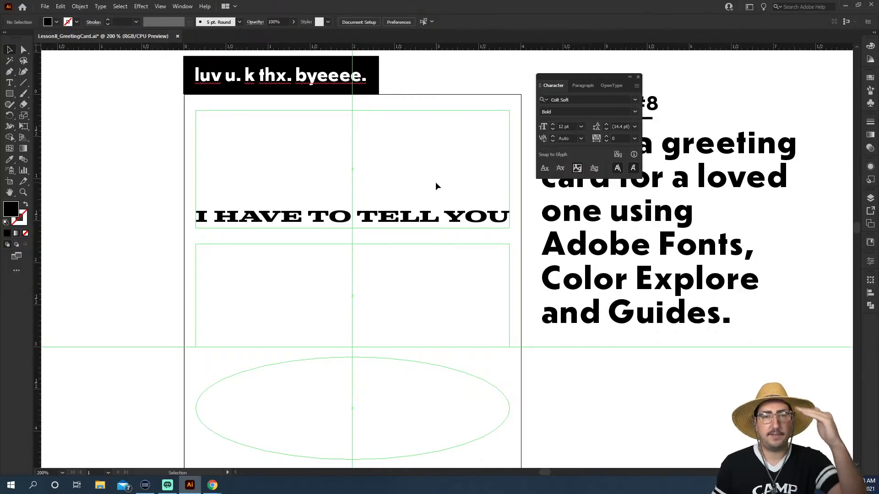
Step: Apply an envelope warp to the "I HAVE TO TELL YOU" text with the horizontal Rise style and 100% bend
left_click(422, 223)
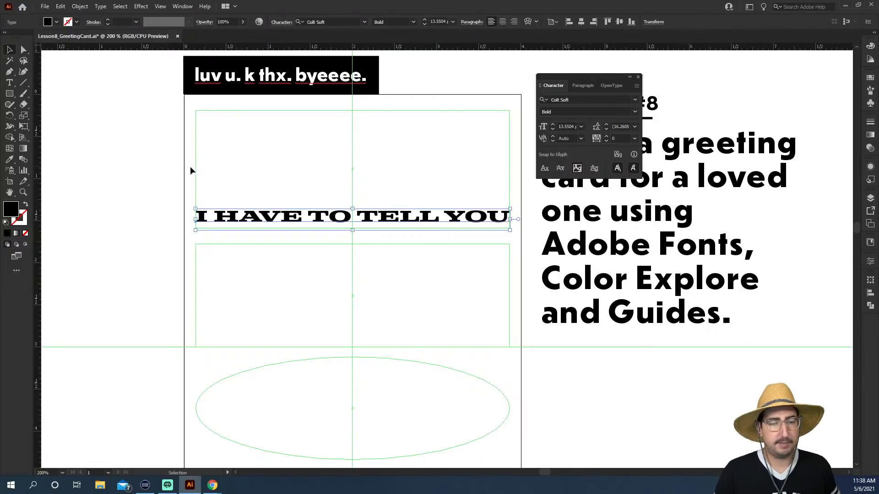
left_click(141, 6)
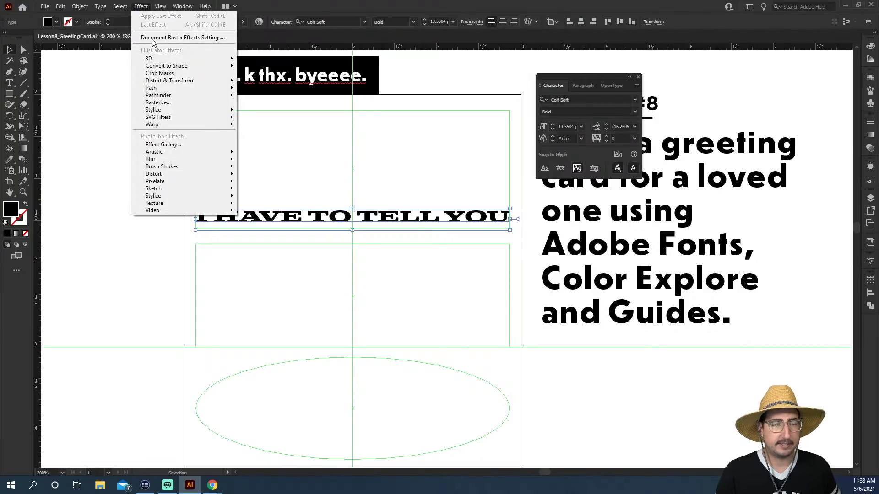
mouse_move(208, 198)
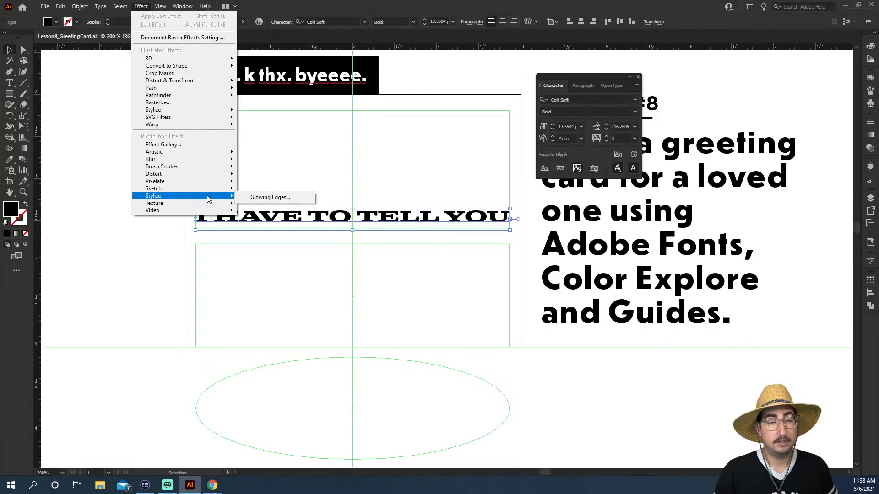
mouse_move(74, 8)
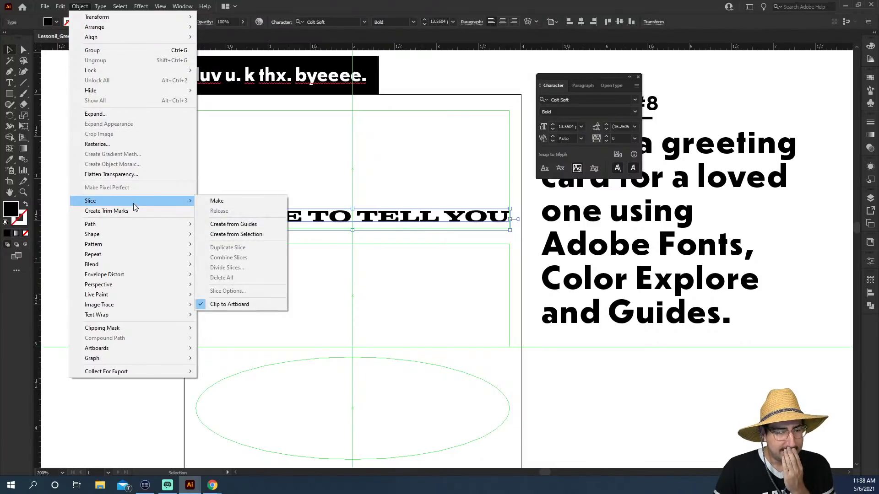
mouse_move(134, 284)
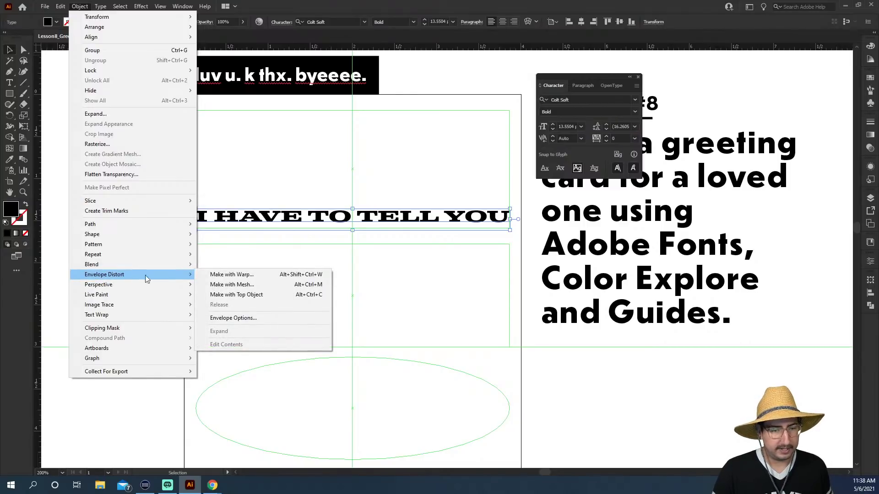
left_click(230, 275)
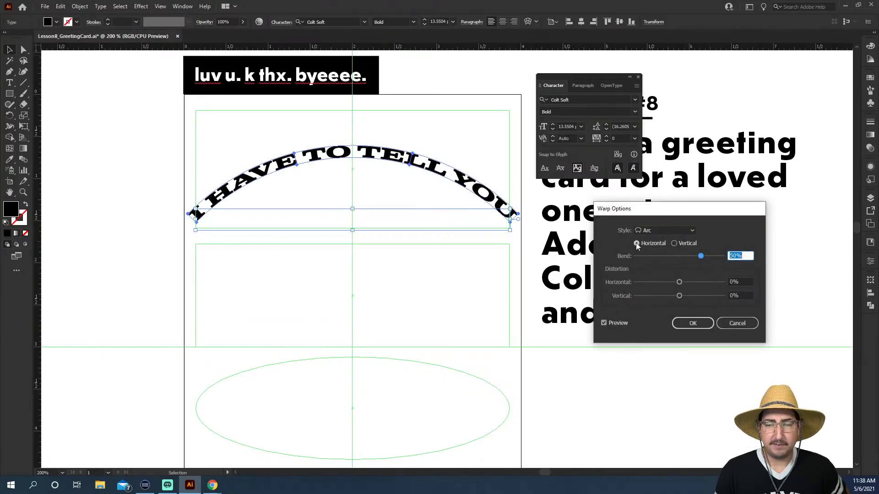
left_click_drag(665, 210, 271, 261)
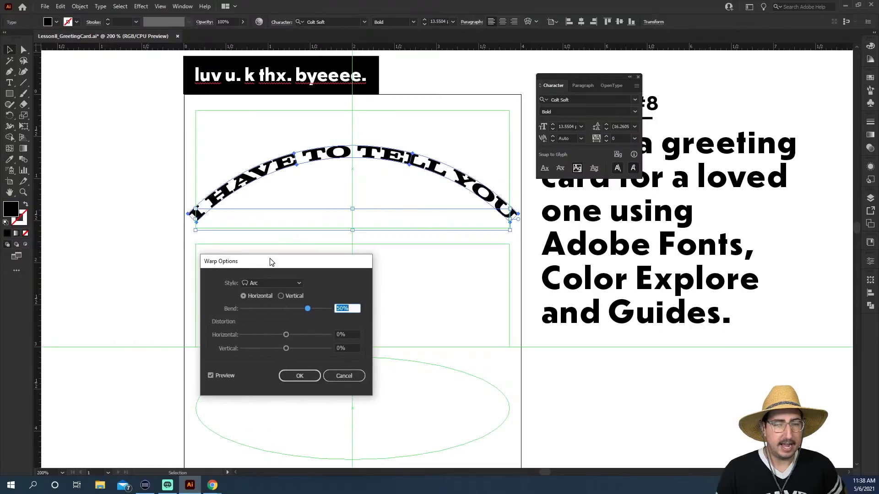
left_click(271, 286)
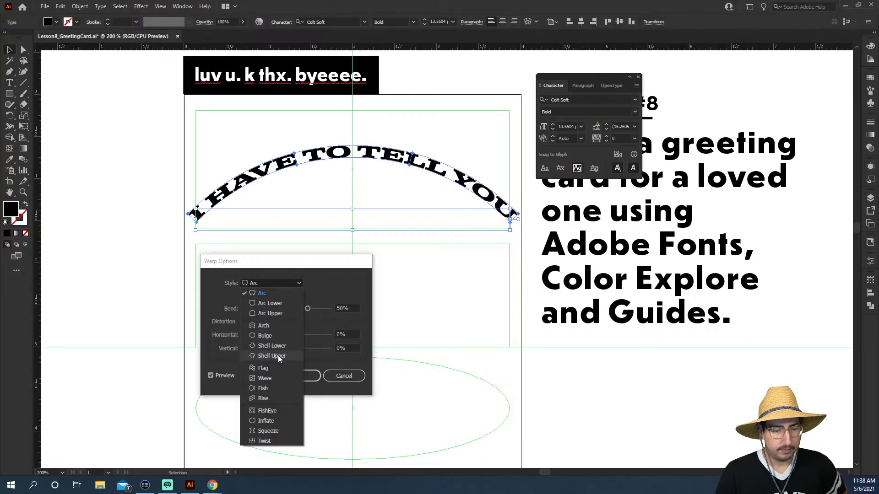
left_click(272, 398)
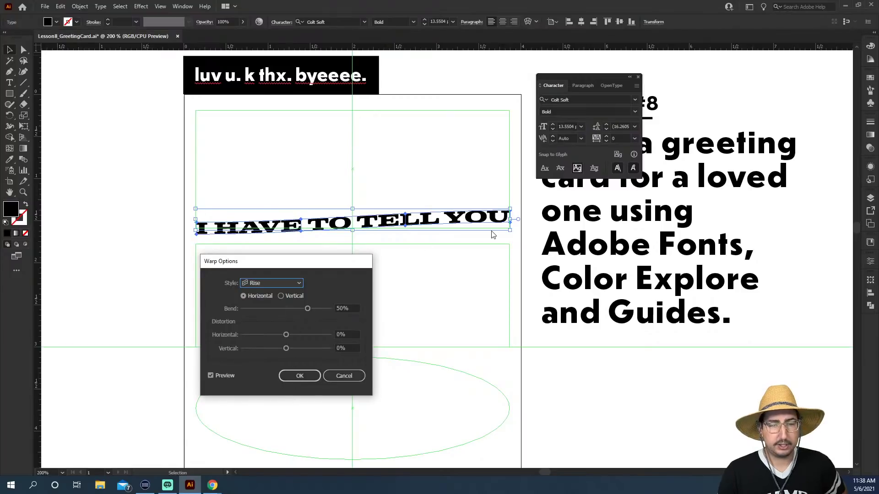
left_click_drag(306, 310, 375, 312)
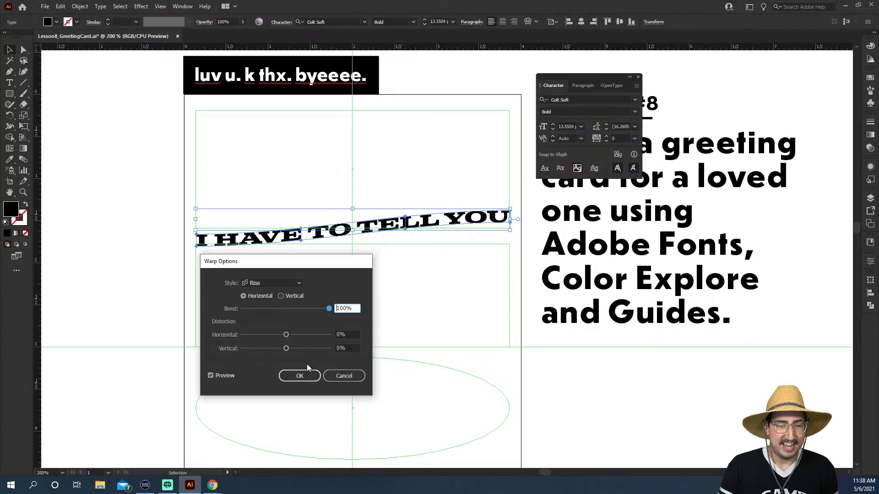
left_click(305, 379)
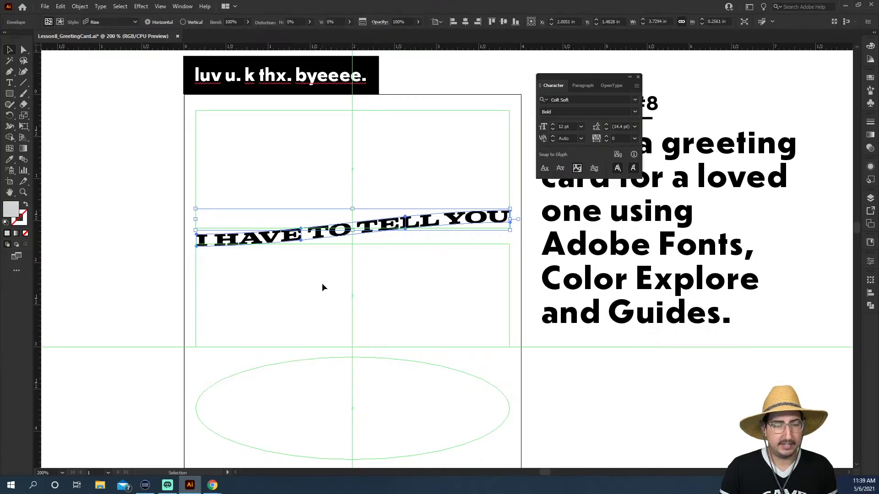
Step: Change the font of the text inside the warp envelope to Trade Gothic Next LT Pro Heavy Compressed, clearing the font filters
double_click(318, 234)
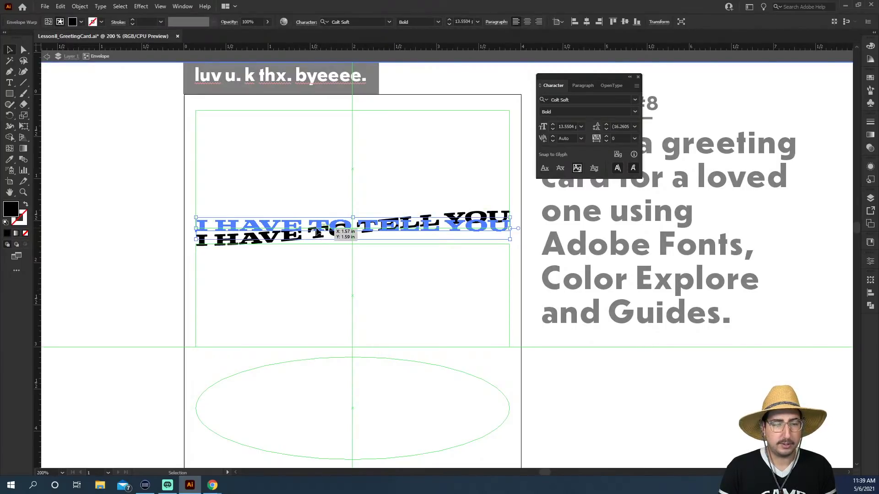
double_click(300, 222)
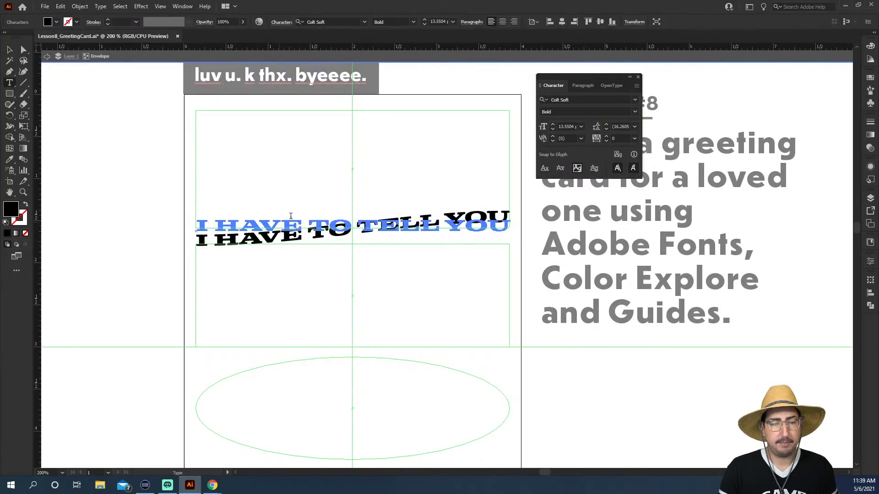
key("ctrl+a")
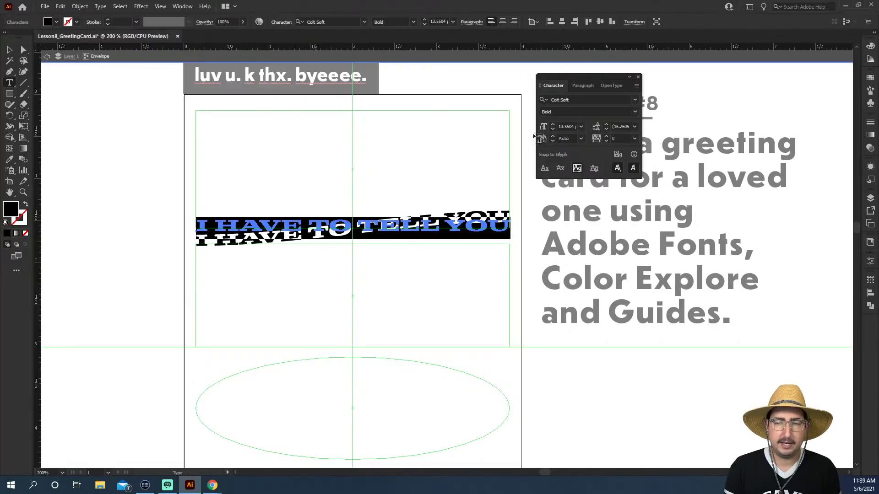
left_click(573, 99)
type("trad")
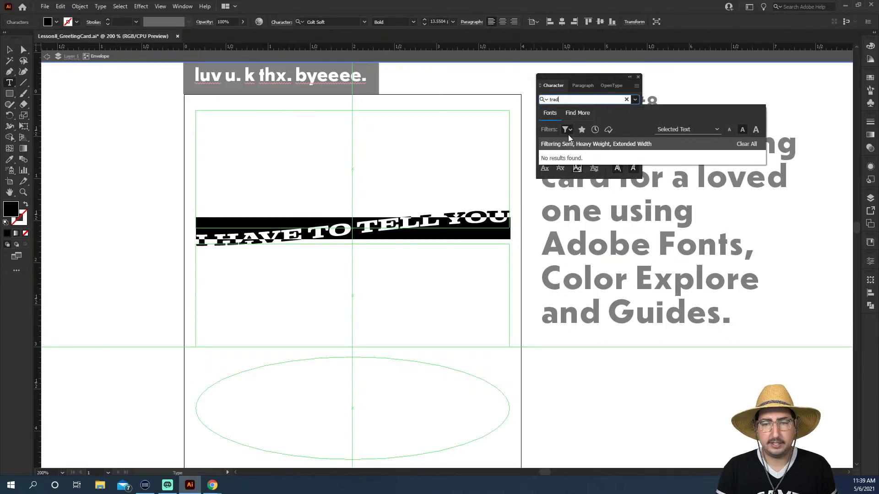
left_click(567, 134)
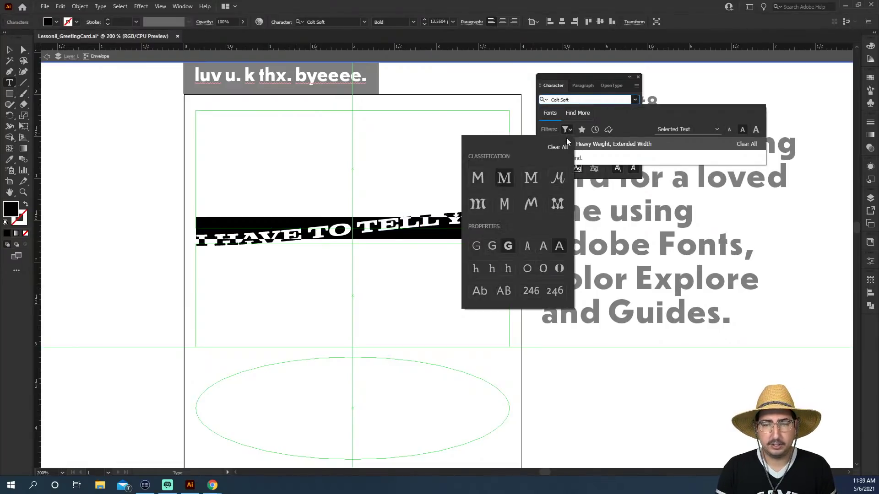
left_click(565, 148)
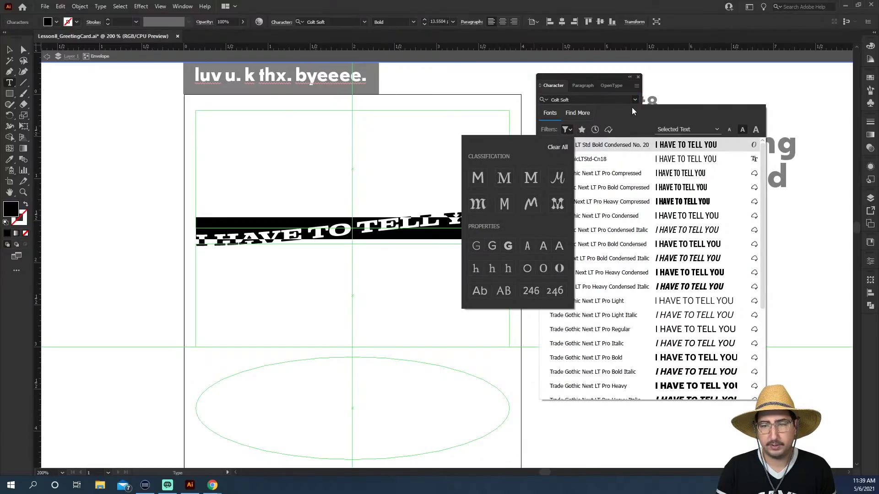
left_click(609, 202)
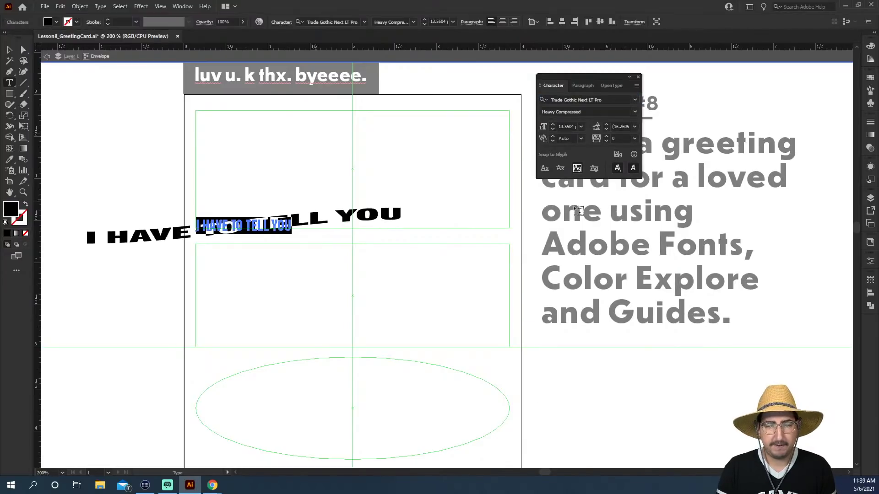
key("Escape")
left_click(111, 127)
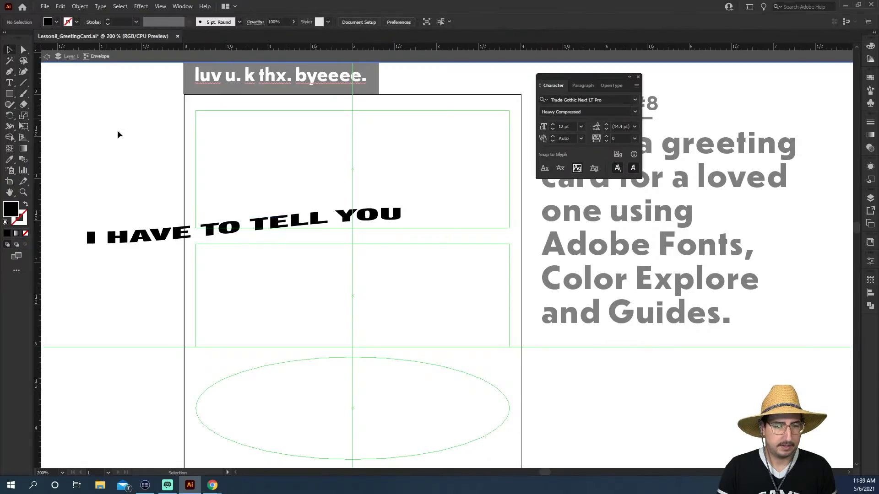
Step: Stretch the text inside the envelope horizontally and return to editing the envelope itself
left_click(232, 228)
left_click_drag(291, 226, 335, 226)
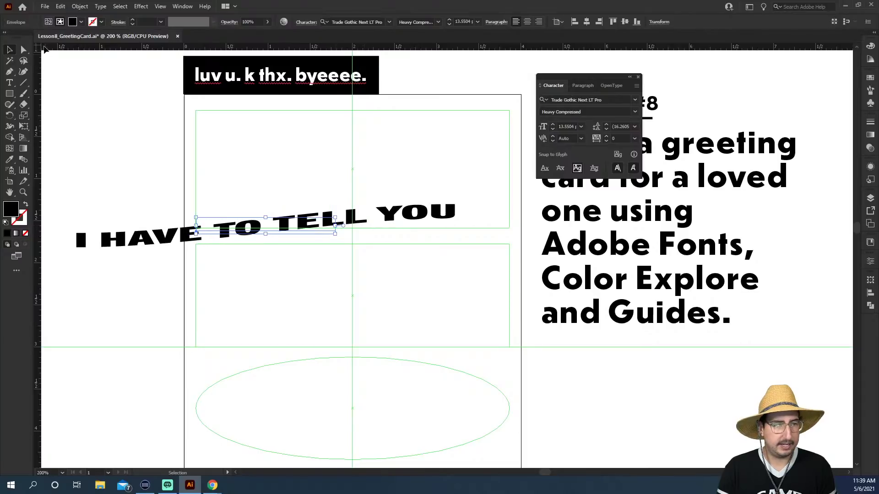
left_click(48, 22)
Step: Place the warped lettering along the lower edge of the uppermost guide and narrow it to the guide's full width
left_click_drag(250, 232, 370, 216)
scroll(412, 229, "right", 3)
scroll(412, 229, "up", 1)
left_click_drag(503, 239, 443, 237)
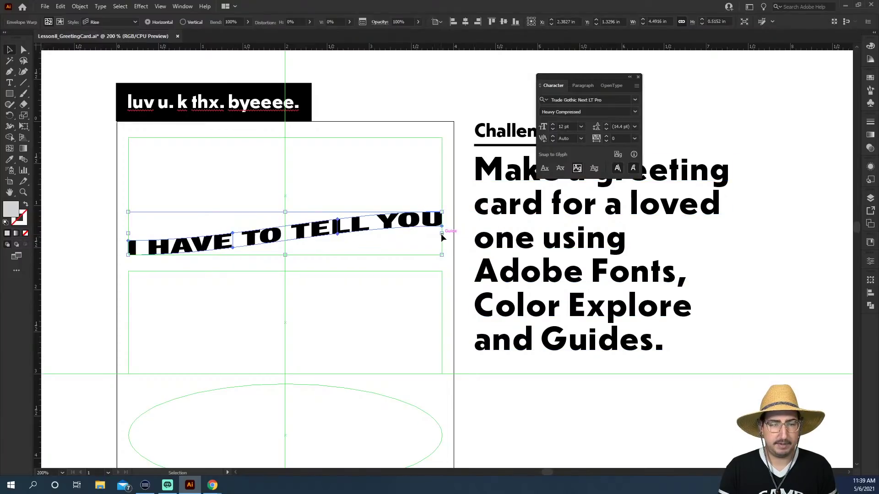
Step: Stretch the warped lettering taller and move it up against the upper edge of the uppermost guide, leaving nothing selected
left_click_drag(285, 212, 285, 162)
left_click_drag(329, 200, 329, 176)
left_click(411, 85)
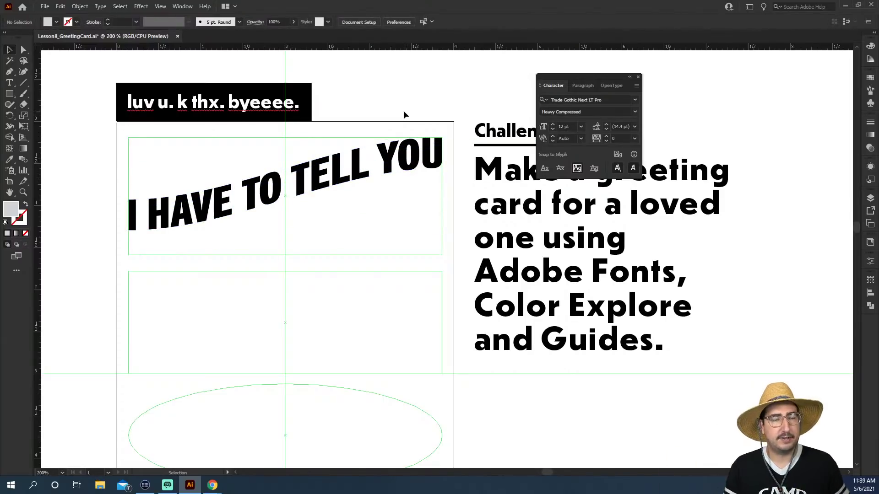
key("ctrl+z")
key("ctrl+shift+a")
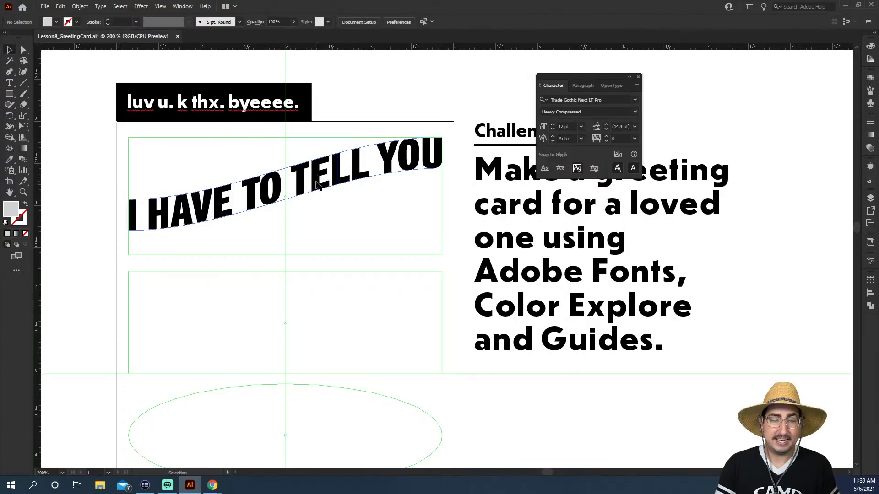
Step: Change the word HAVE to WANT in the warped lettering inside the uppermost guide and return to the whole document
double_click(319, 185)
double_click(298, 184)
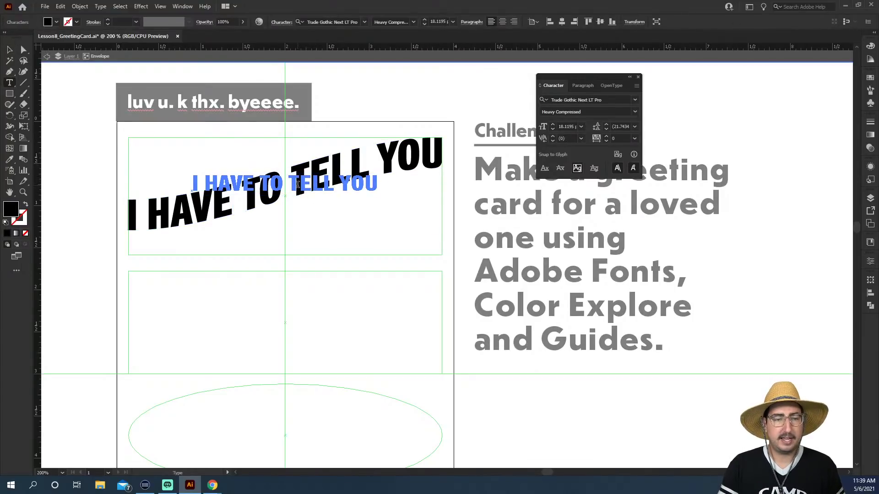
left_click(228, 187)
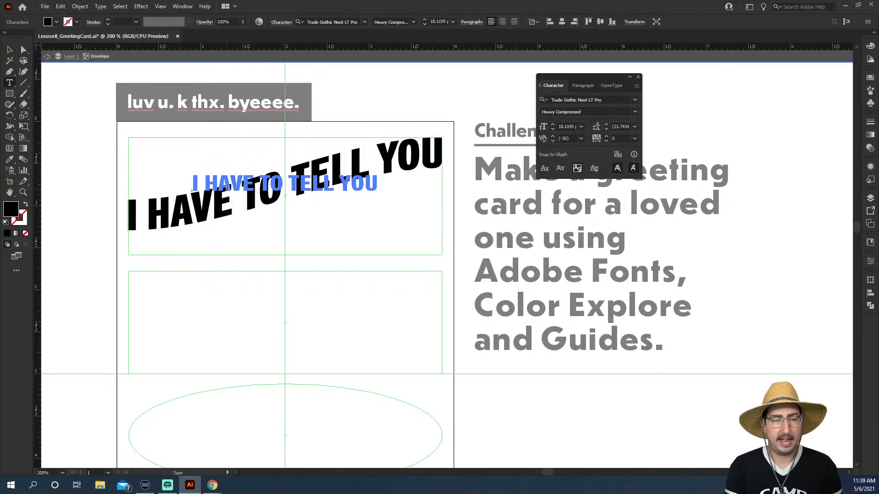
double_click(228, 186)
type("WANT")
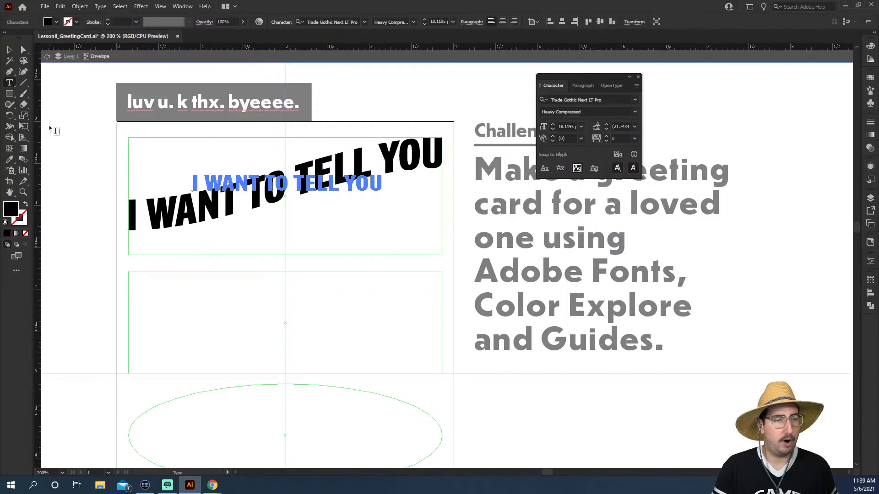
key("Escape")
double_click(92, 177)
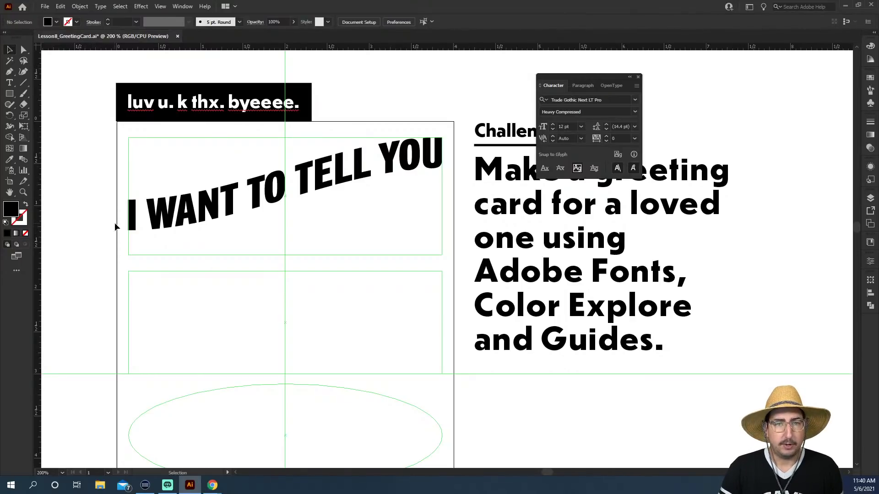
Step: Add the point text "I LOVE" inside the ellipse guide
scroll(285, 276, "down", 2)
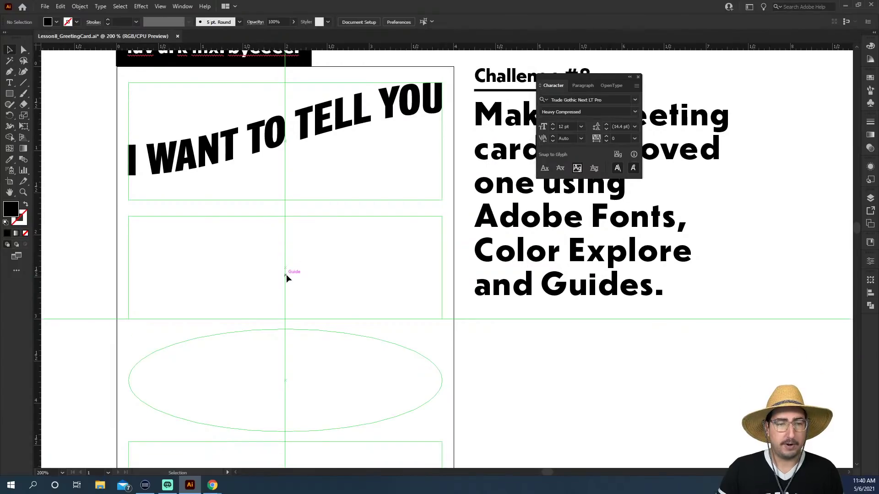
key("z")
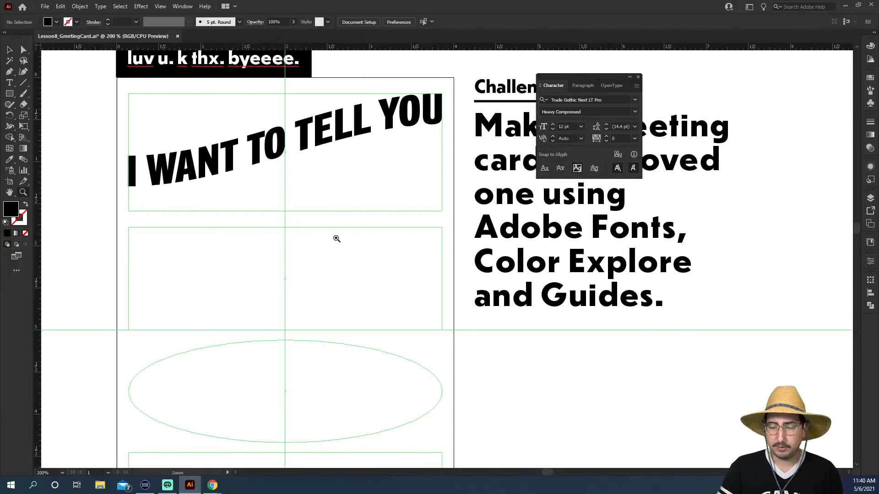
left_click(334, 238, "alt")
left_click_drag(357, 267, 255, 202)
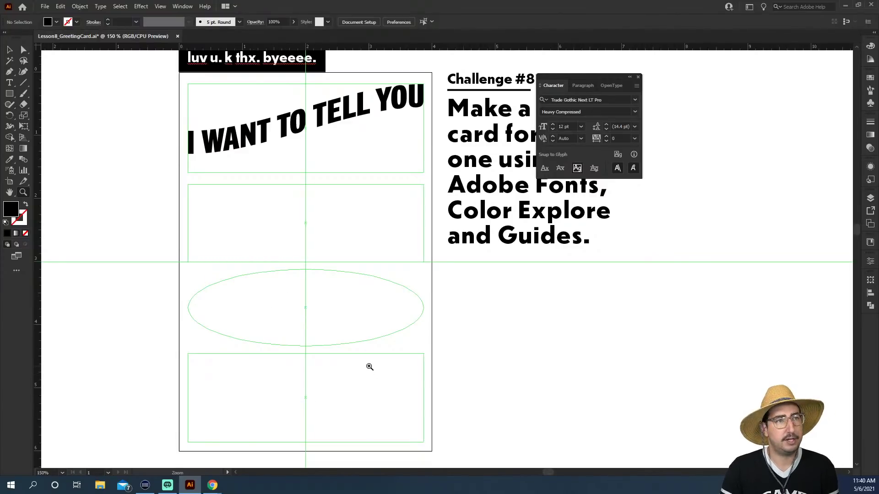
key("t")
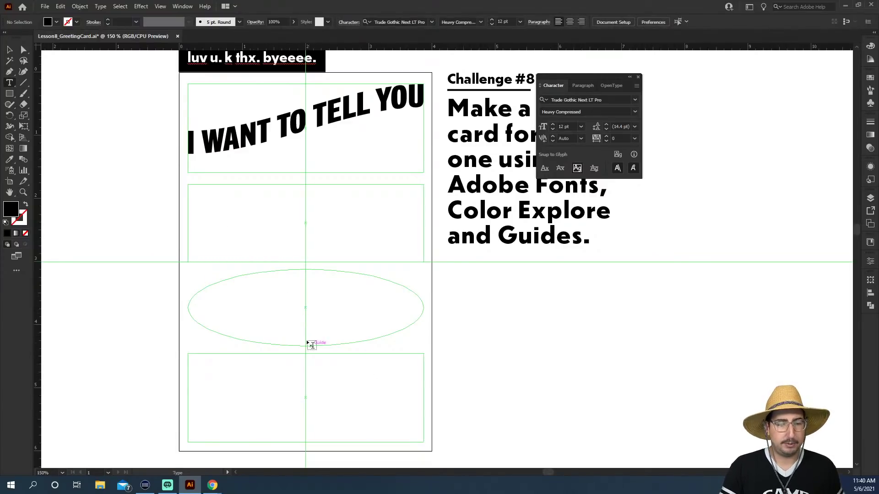
left_click(270, 306)
type("I LOVE")
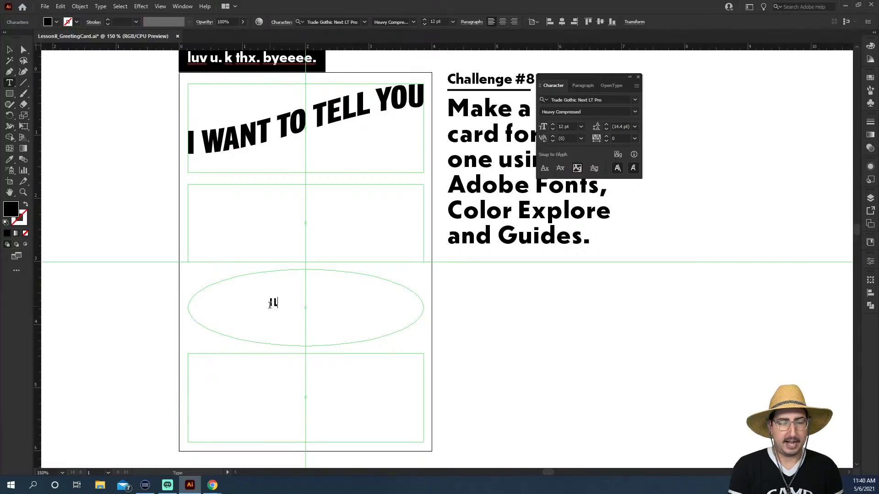
Step: Scale the I LOVE text up to about 44 pt within the ellipse guide
key("Escape")
key("s")
left_click_drag(306, 269, 406, 177)
key("z")
left_click(356, 261)
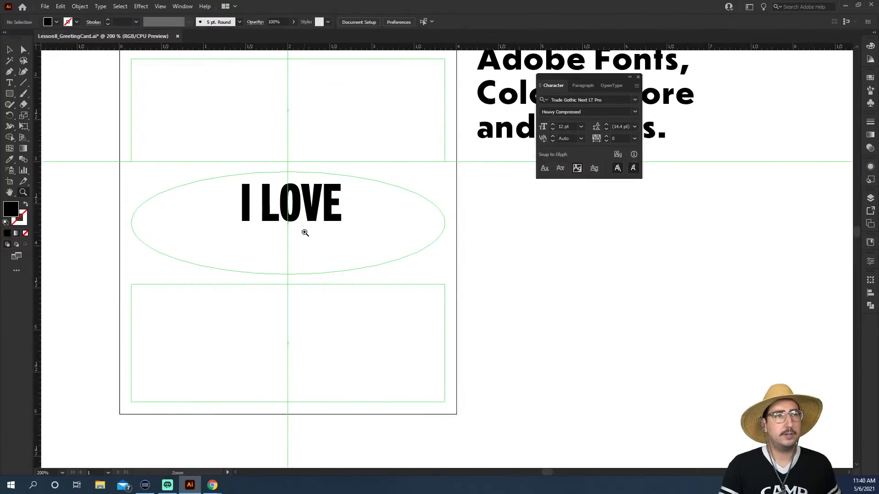
Step: Draw an ellipse about 3.73 by 1.22 in that fills the ellipse guide and give it a dark red fill
key("l")
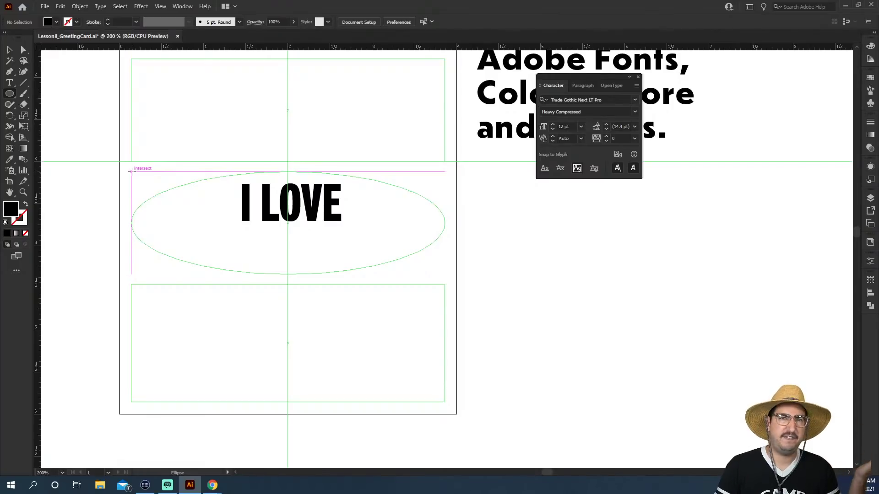
mouse_move(132, 172)
left_mouse_down()
mouse_move(338, 257)
mouse_move(420, 261)
mouse_move(445, 275)
left_mouse_up()
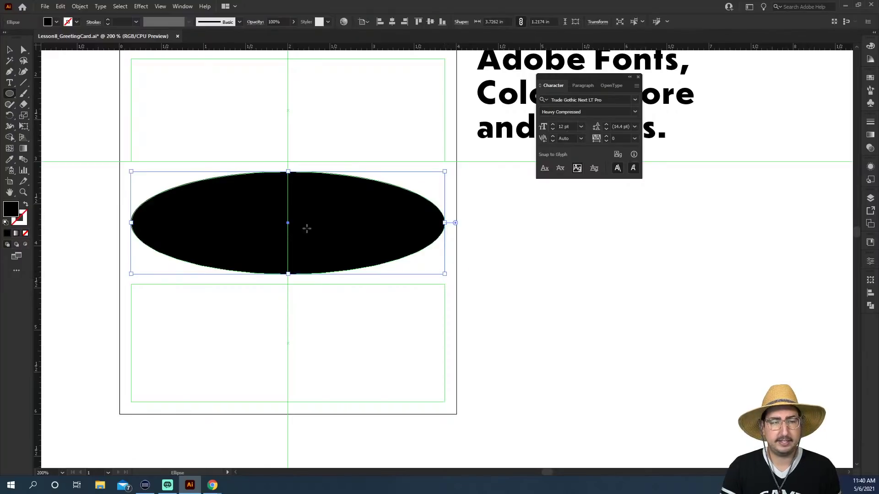
left_click(870, 79)
left_click(820, 102)
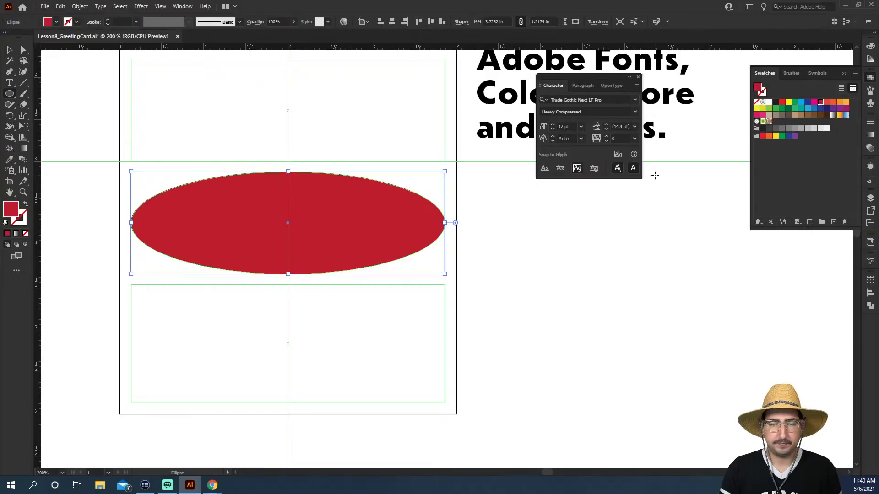
Step: Send the red ellipse to the back, behind the I LOVE text
key("v")
right_click(355, 202)
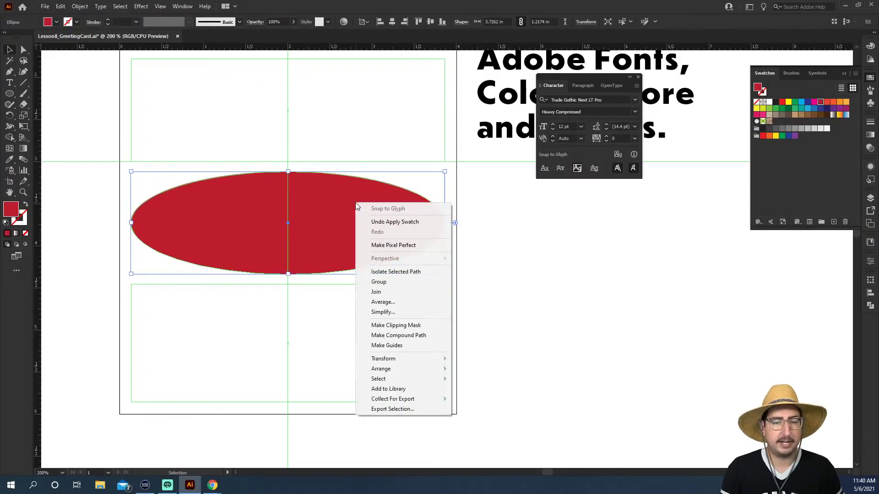
mouse_move(402, 373)
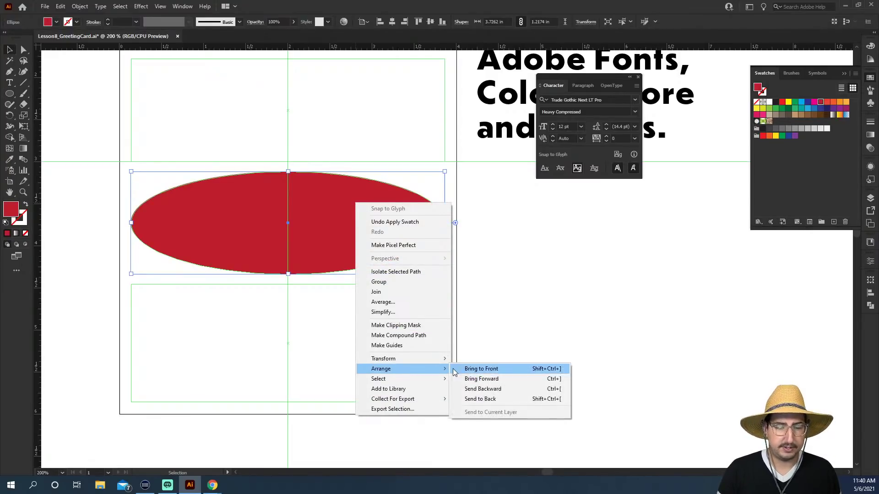
left_click(475, 399)
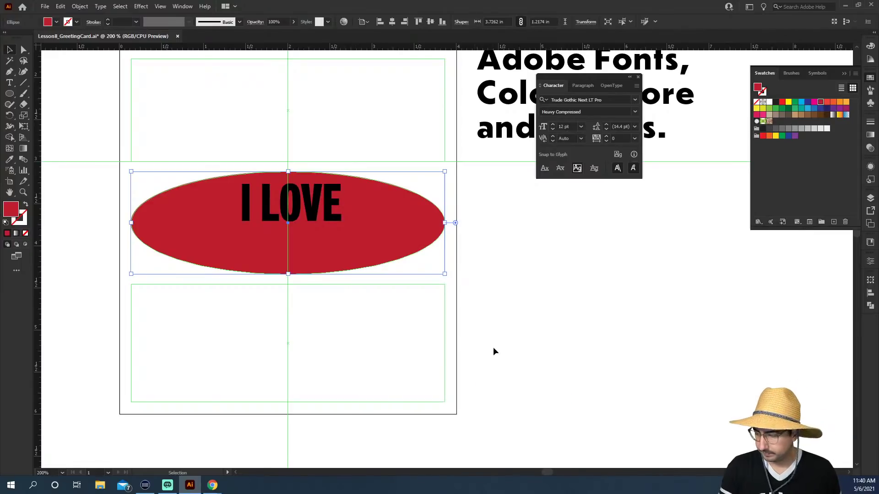
left_click(488, 349)
left_click(296, 229)
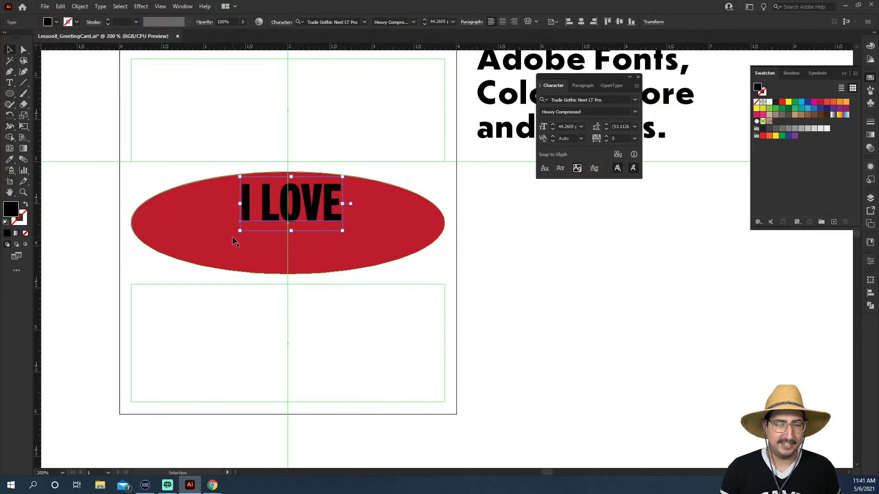
Step: Offset the red ellipse's path by -0.125 in with miter joins
left_click(198, 227)
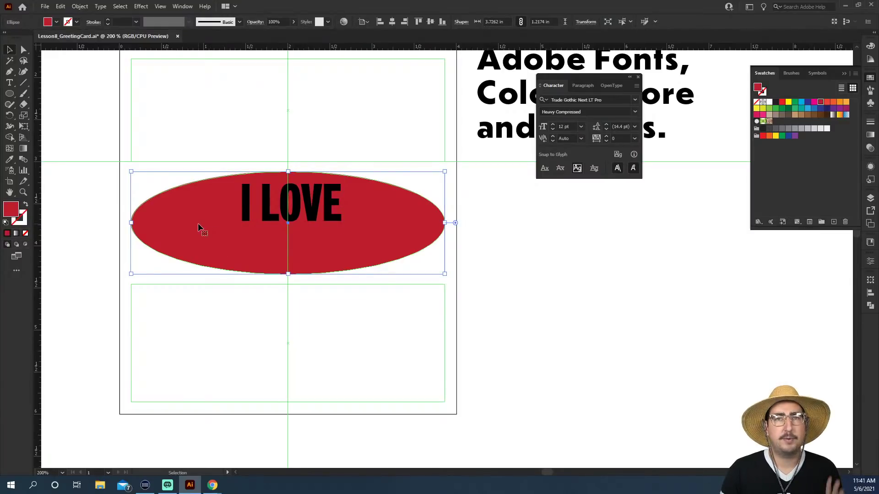
left_click(80, 6)
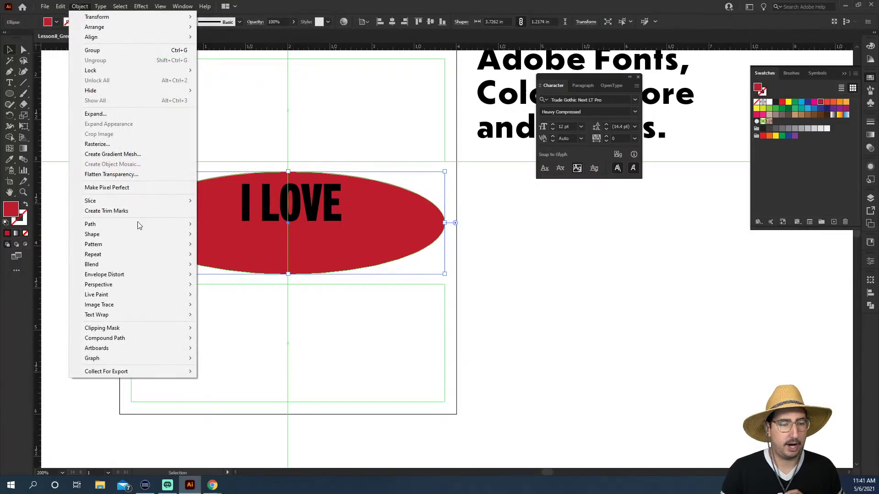
mouse_move(141, 224)
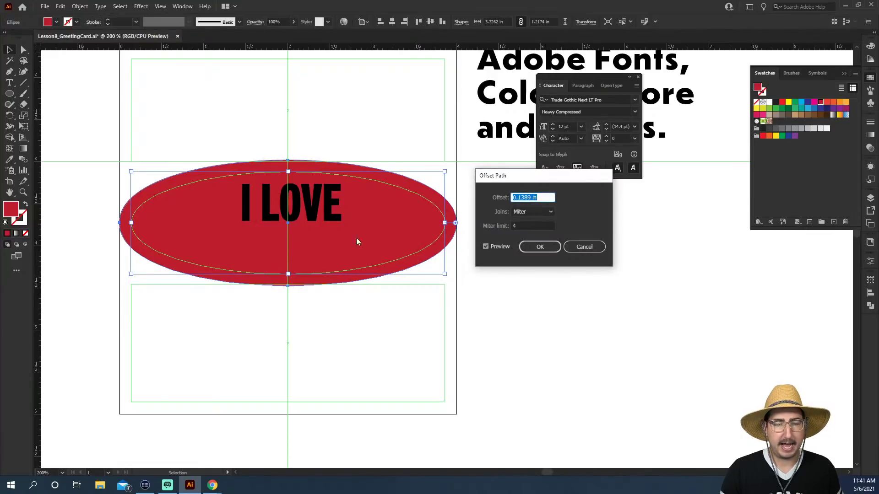
type("-0.125")
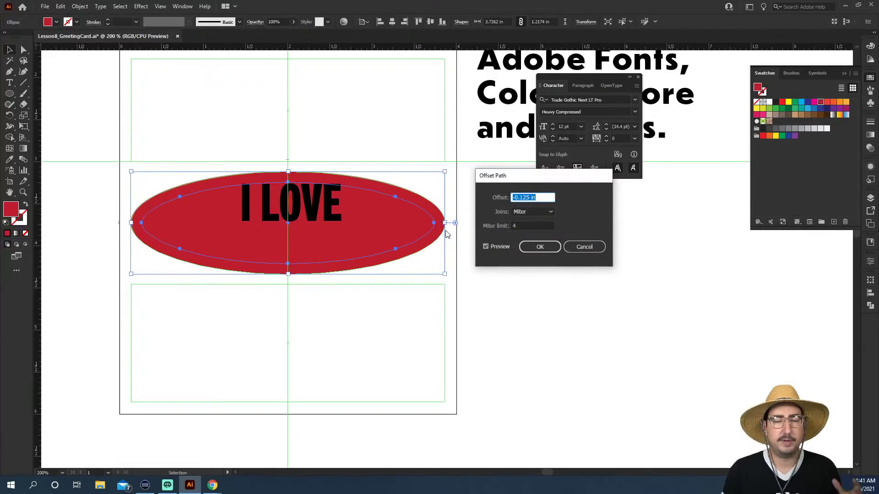
left_click(538, 248)
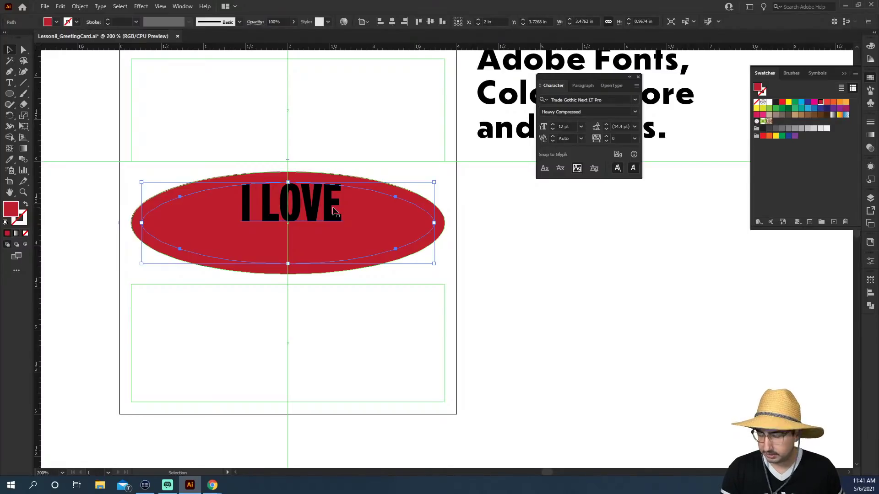
Step: Bring the smaller offset ellipse to the front and fill it with CMYK Yellow
right_click(402, 214)
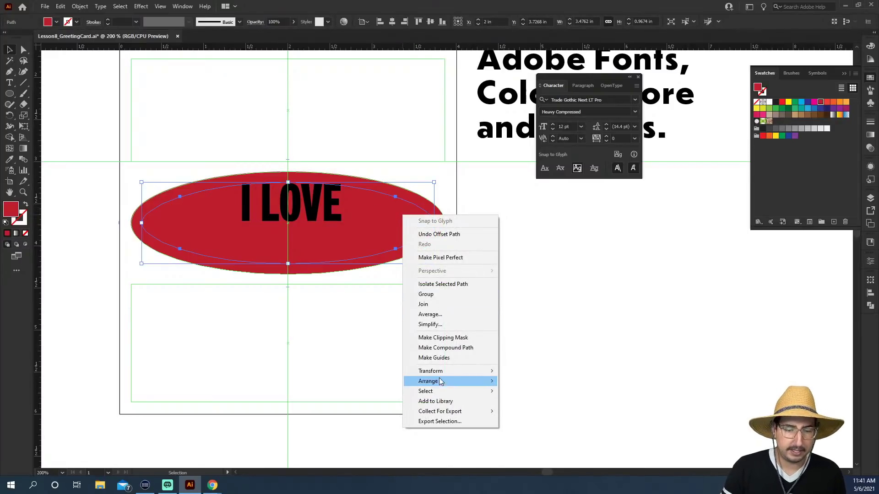
mouse_move(435, 382)
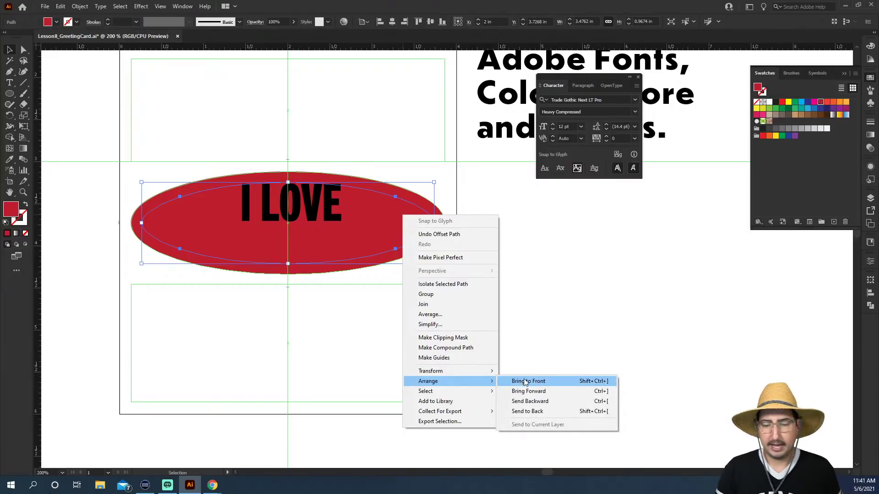
left_click(516, 382)
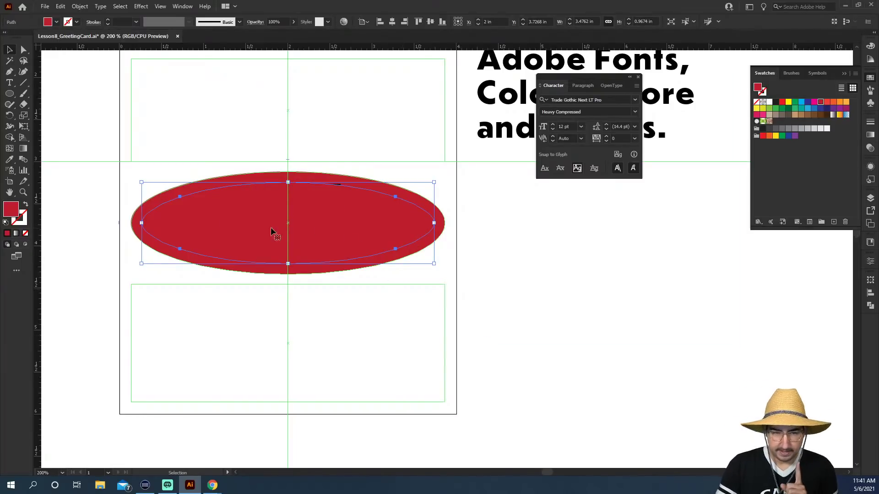
key("shift+x")
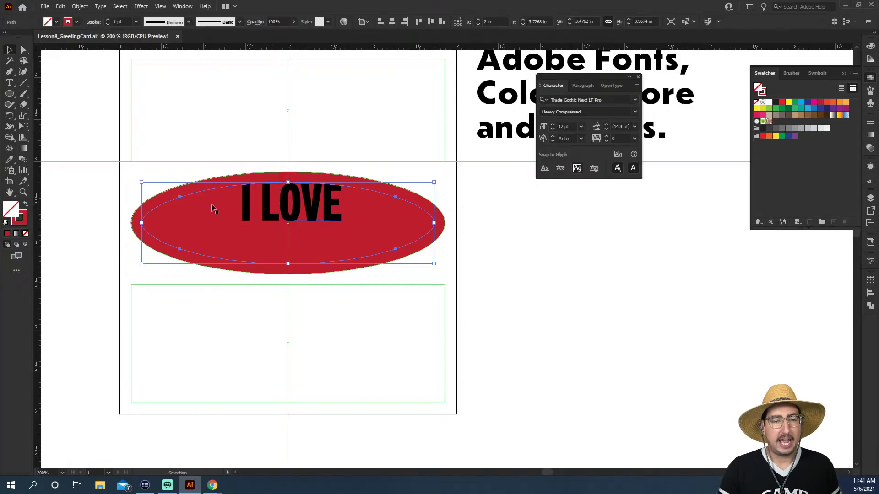
left_click(783, 101)
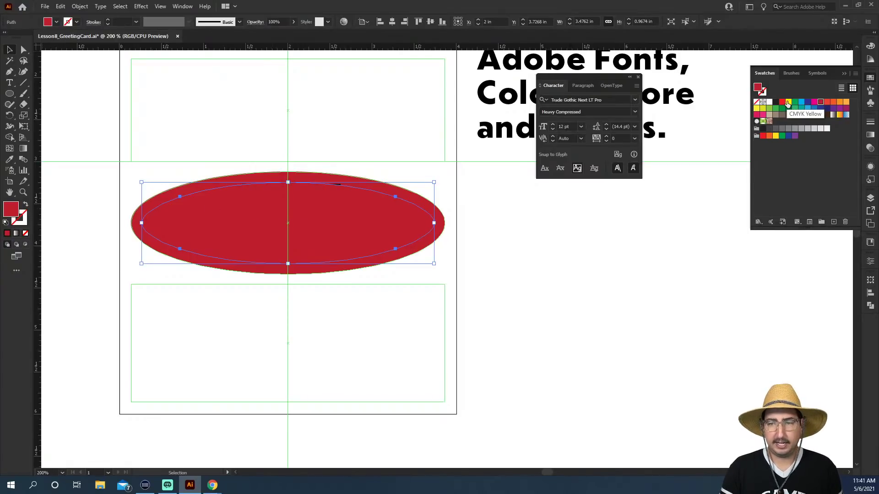
left_click(788, 101)
Step: Move the I LOVE text out of the ellipses into the rectangular guide above them
left_click(397, 135)
left_click_drag(344, 188, 355, 109)
left_click(417, 131)
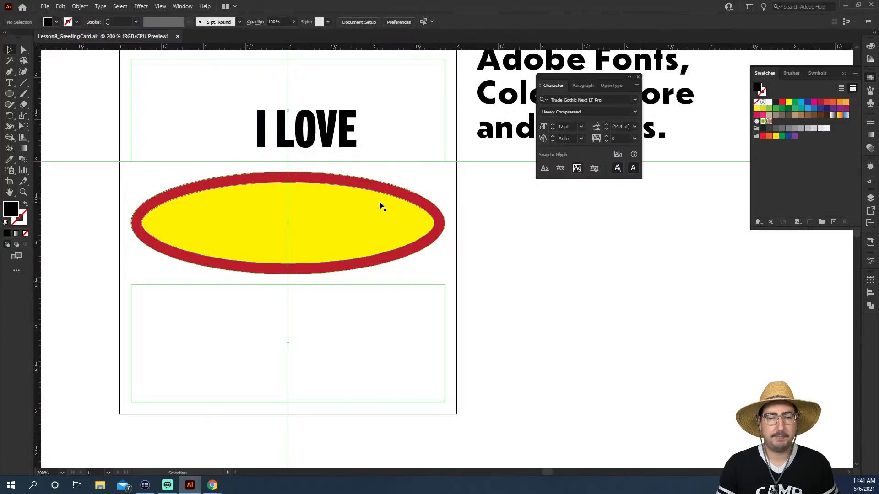
Step: Distort the I LOVE text into the yellow ellipse with an envelope made from the top object, leaving nothing selected
left_click(346, 144)
left_click(341, 206, "shift")
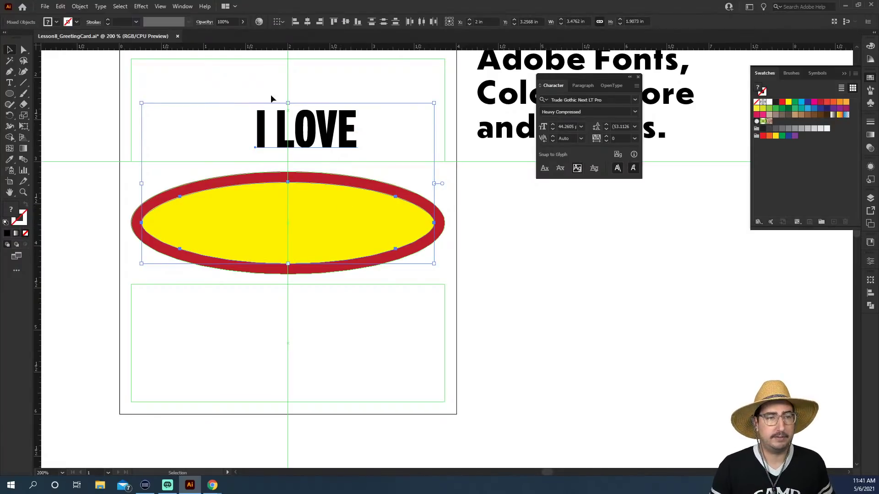
left_click(80, 6)
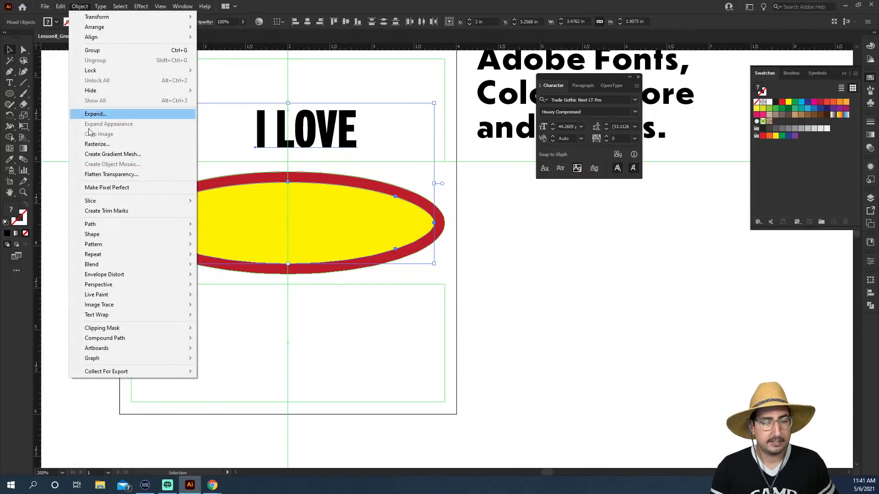
mouse_move(121, 278)
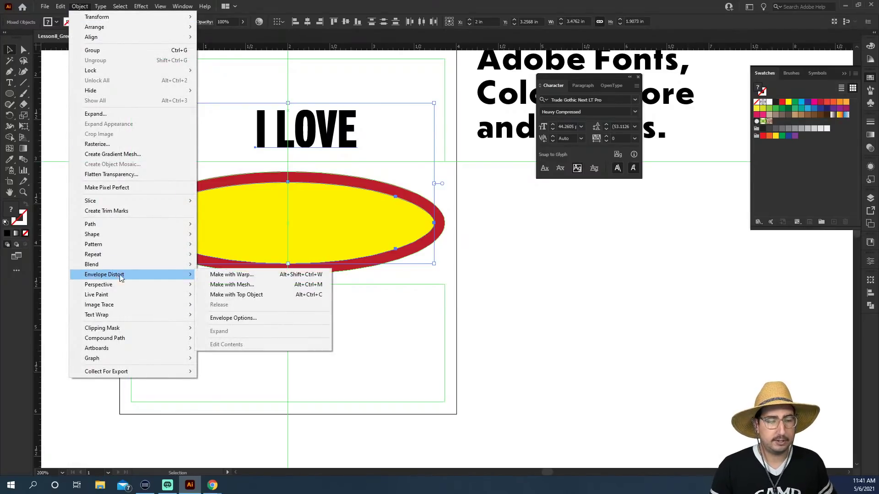
left_click(256, 299)
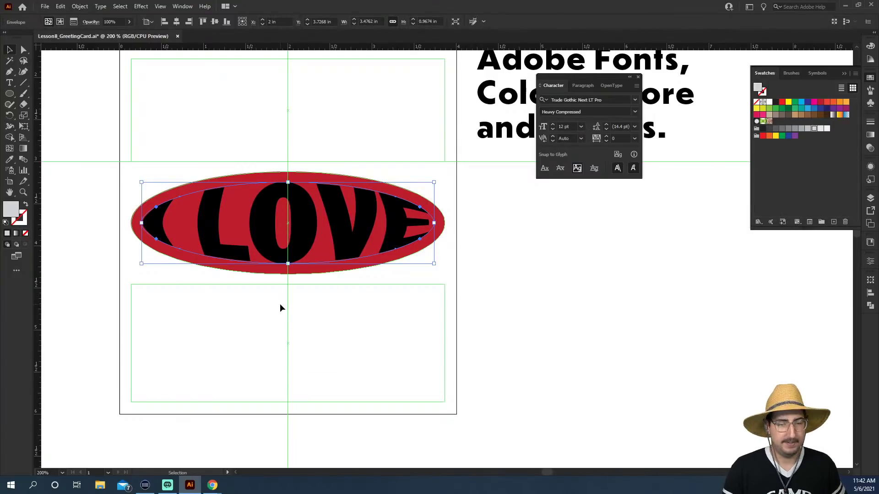
left_click(316, 327)
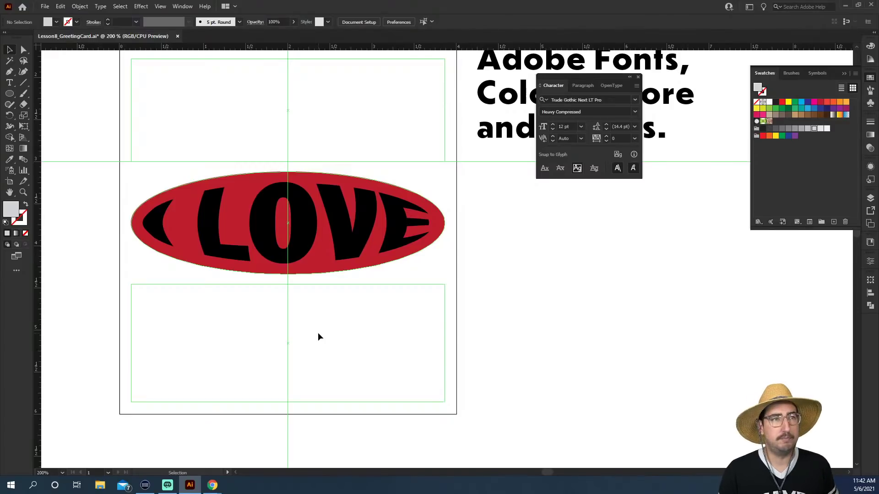
Step: Center-align the I LOVE text inside its envelope and reposition it within the red ellipse
left_click(315, 224)
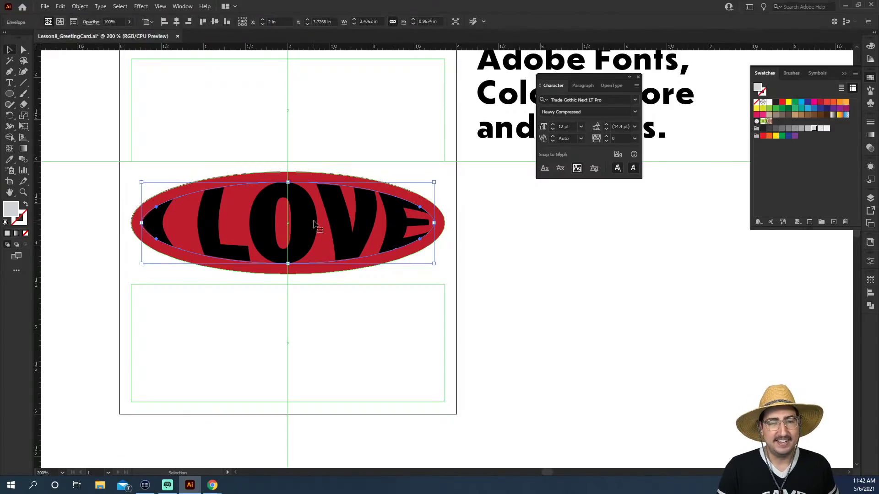
double_click(315, 224)
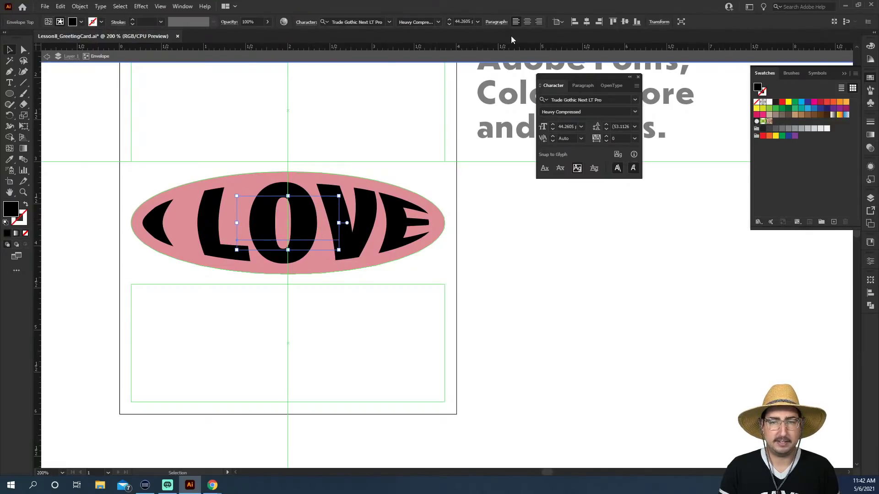
left_click(527, 21)
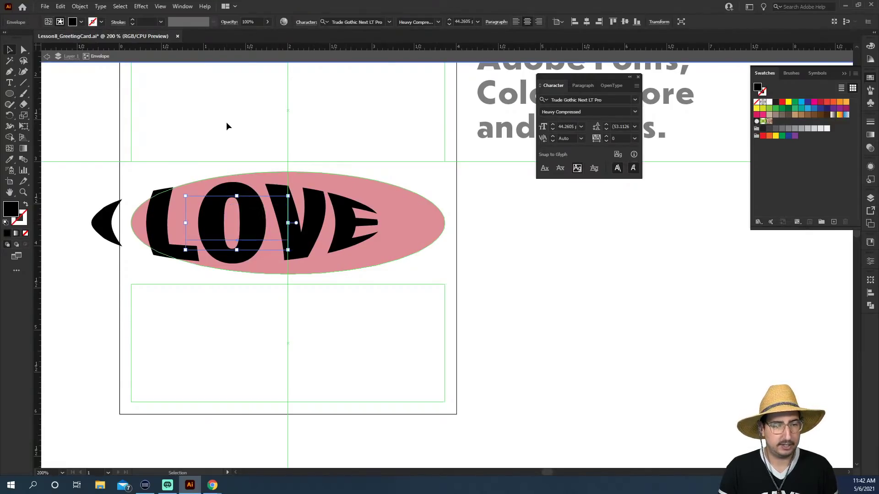
left_click_drag(251, 231, 300, 232)
Step: Add a spaced period before and after the I LOVE text inside the envelope, and leave isolation mode
key("t")
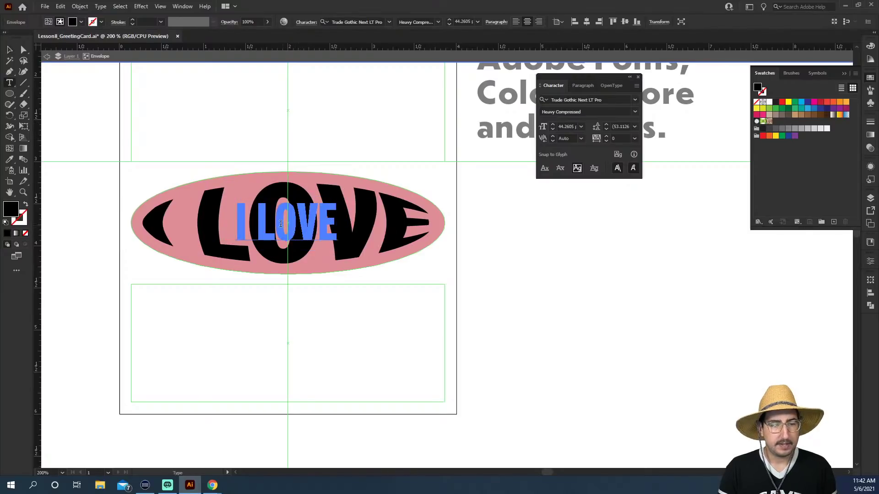
left_click(240, 220)
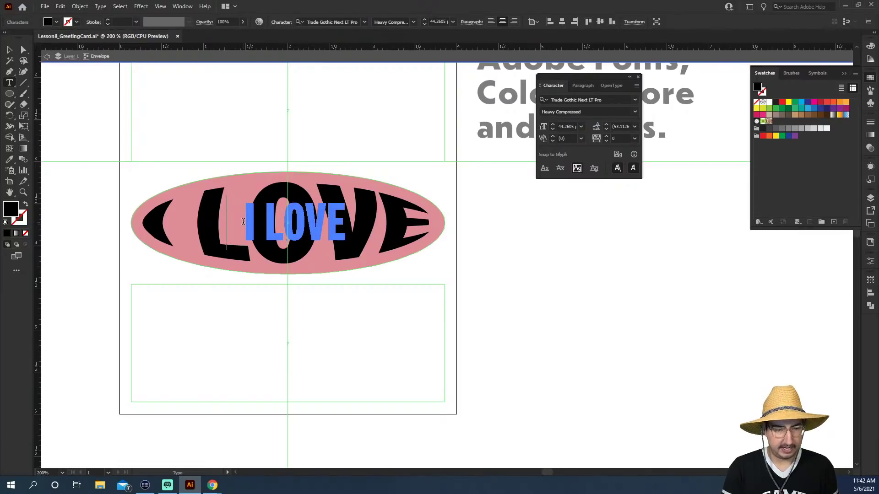
type(".")
key("Right")
key("Right")
key("Right")
key("Right")
key("Right")
key("Right")
key("Right")
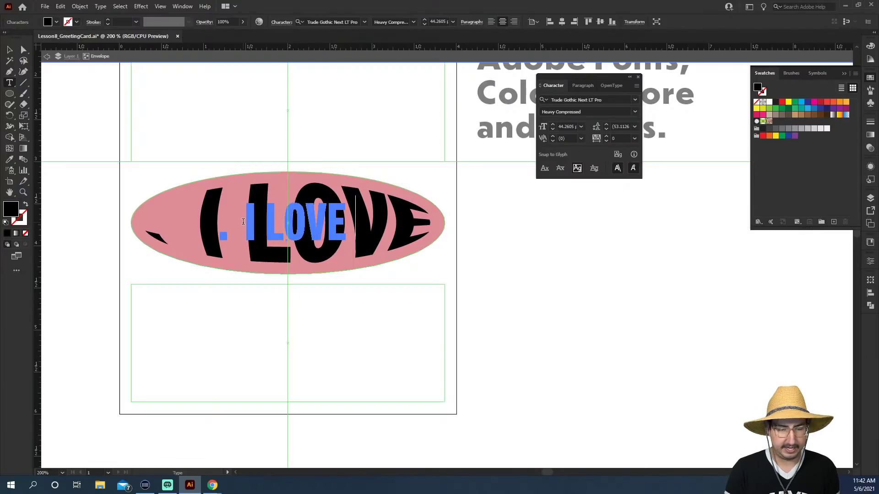
type(".")
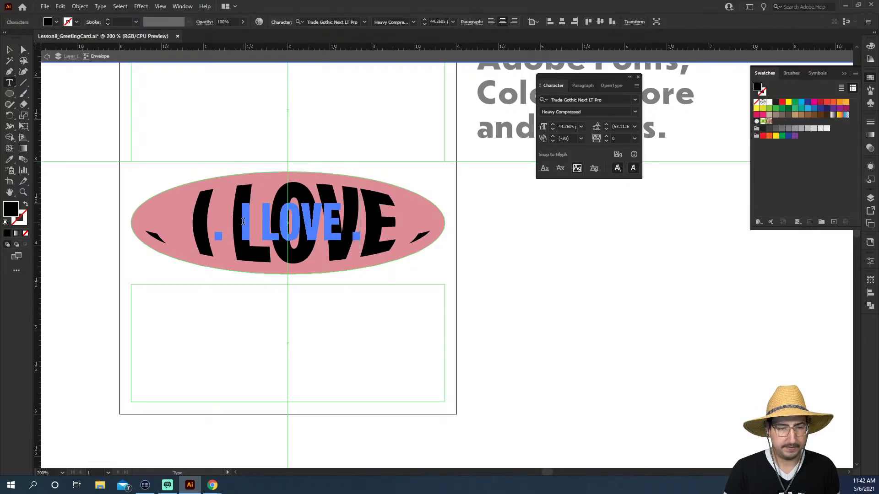
left_click(9, 50)
double_click(361, 121)
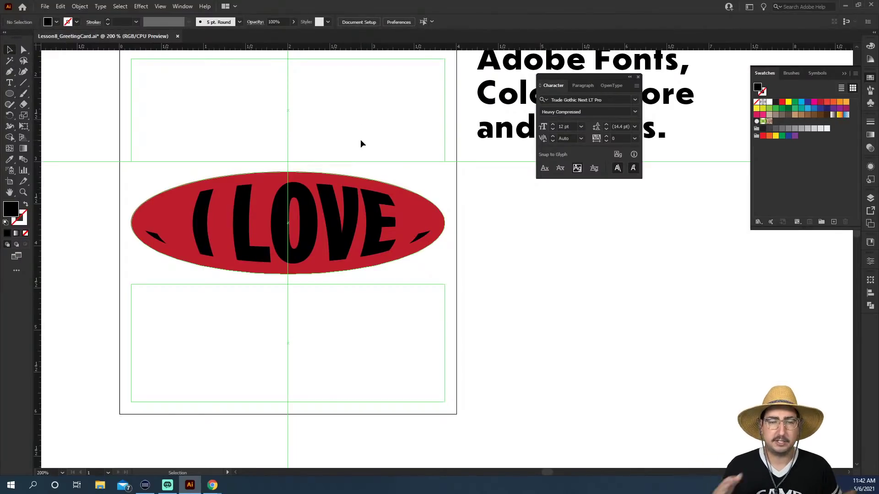
Step: Expand the I LOVE envelope's object and fill into editable shapes
left_click(347, 224)
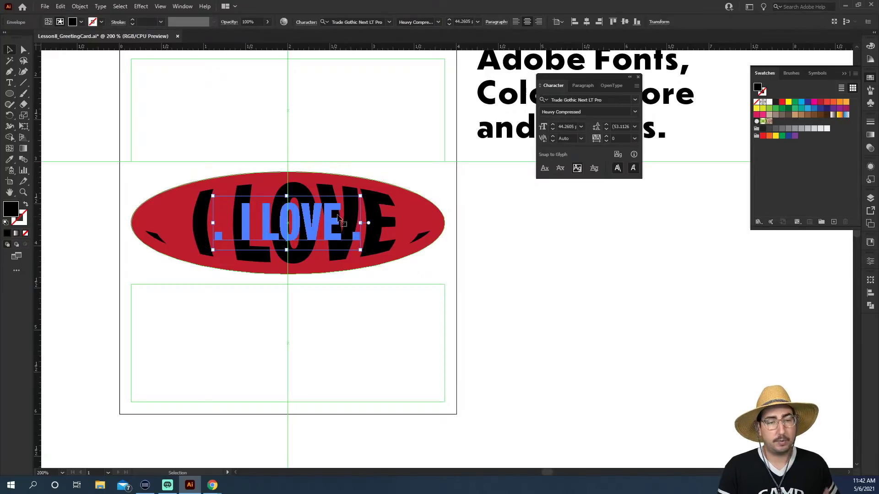
key("ctrl+shift+a")
left_click(253, 227)
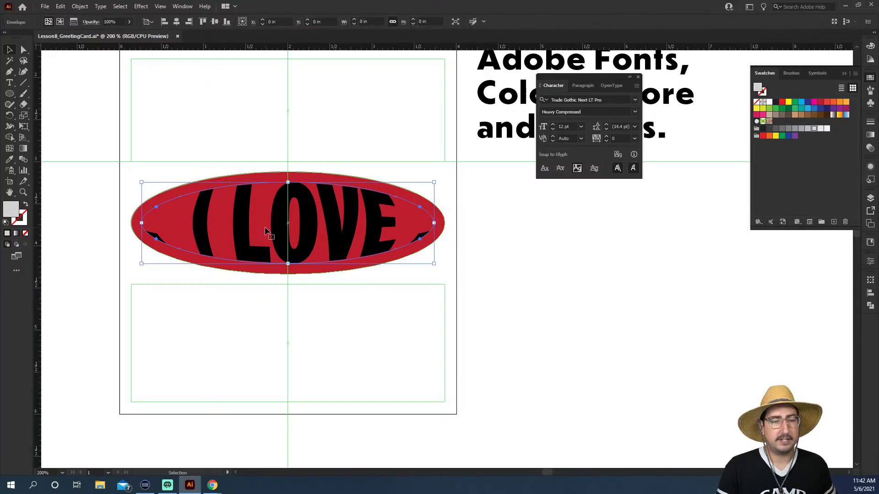
left_click(78, 10)
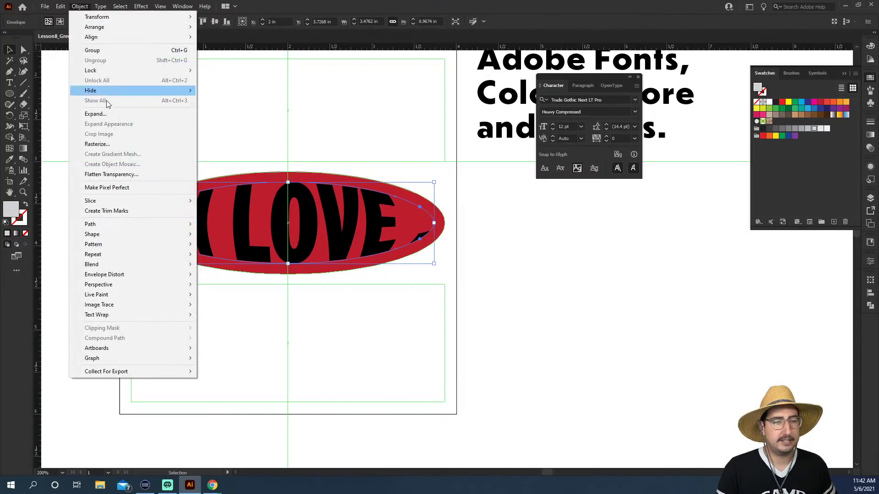
left_click(108, 116)
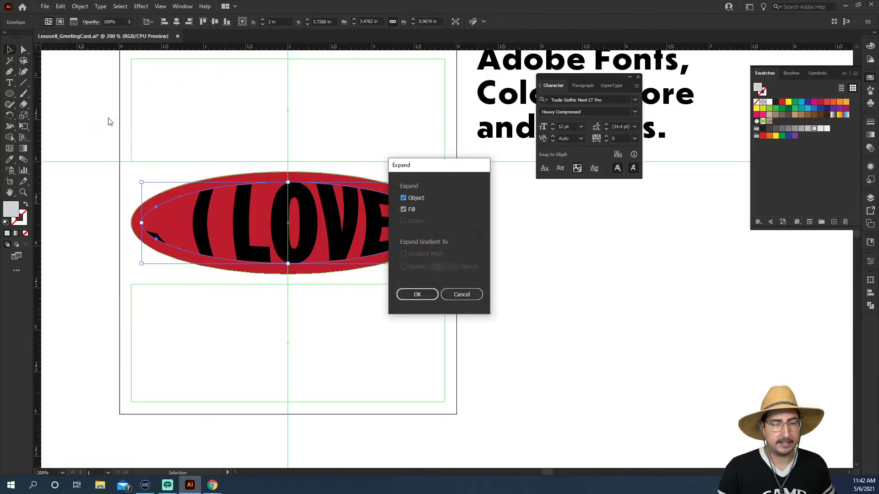
left_click(415, 296)
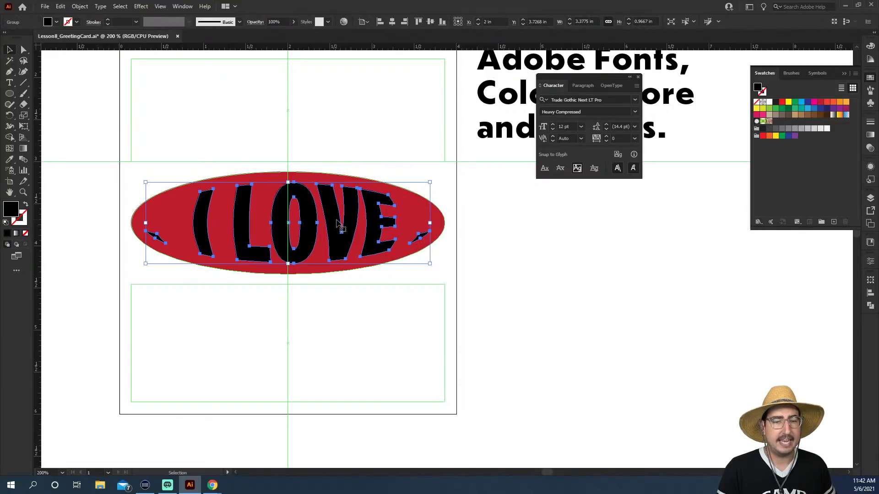
Step: Delete the two warped period shapes at either end of the expanded I LOVE lettering and leave group isolation
double_click(420, 236)
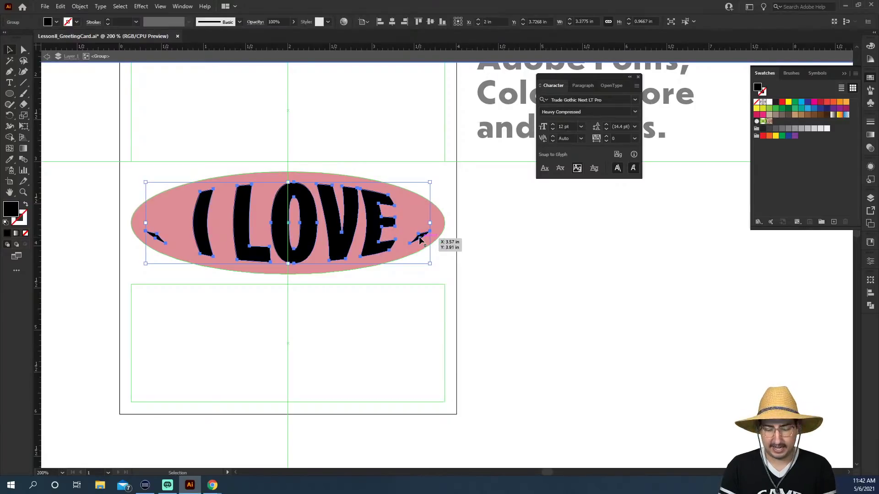
key("a")
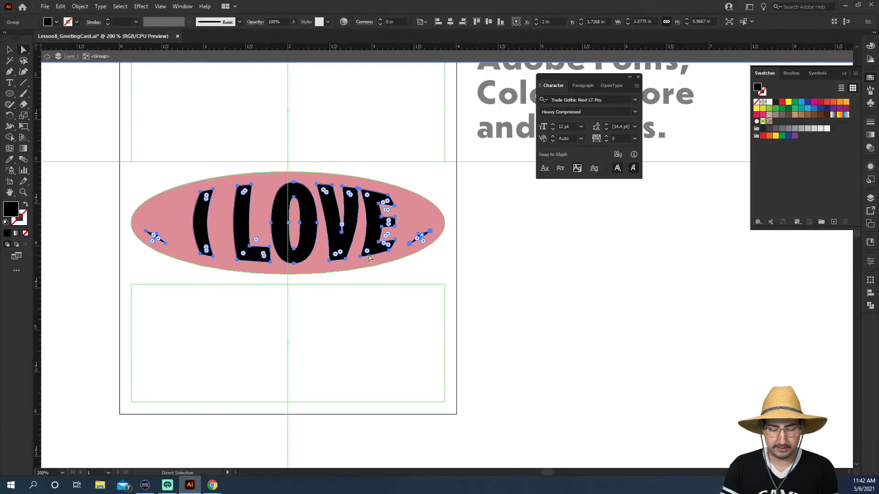
left_click(425, 234)
key("Delete")
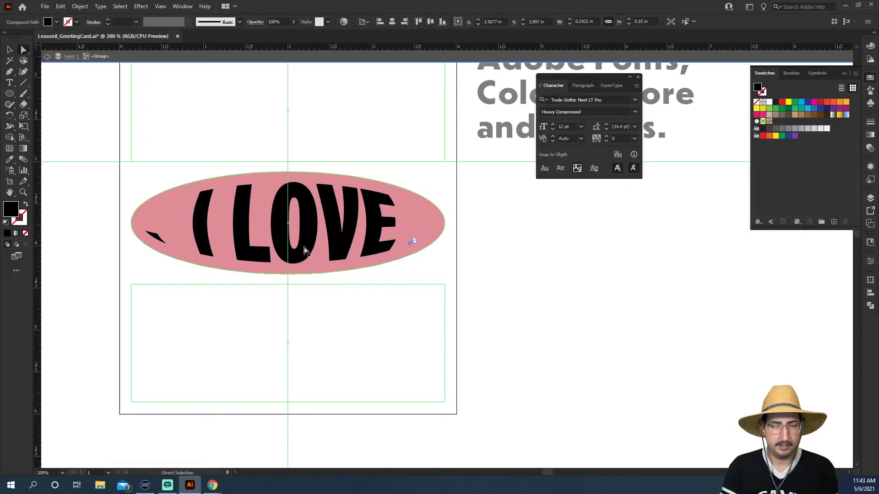
left_click_drag(168, 222, 139, 253)
key("Delete")
double_click(502, 294)
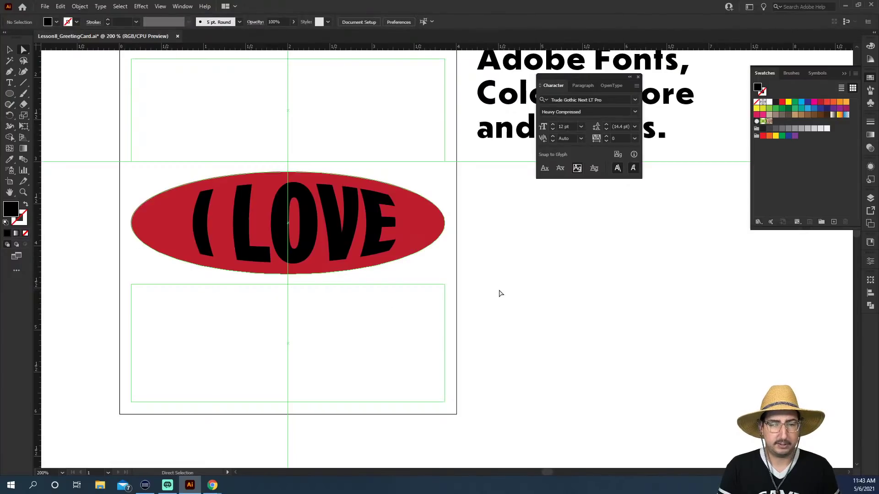
Step: Recolour the I LOVE lettering white by sampling the blank canvas with the Eyedropper, leaving nothing selected
key("v")
left_click(362, 224)
key("i")
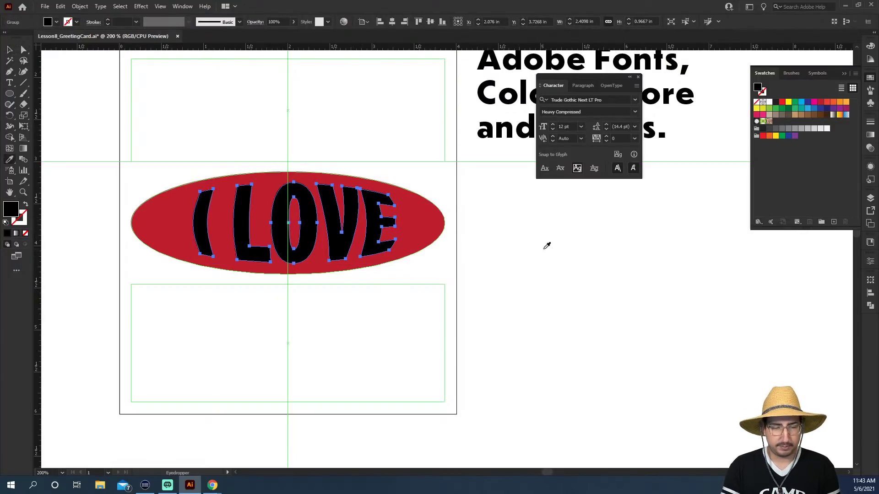
left_click(542, 246)
key("v")
left_click(530, 255)
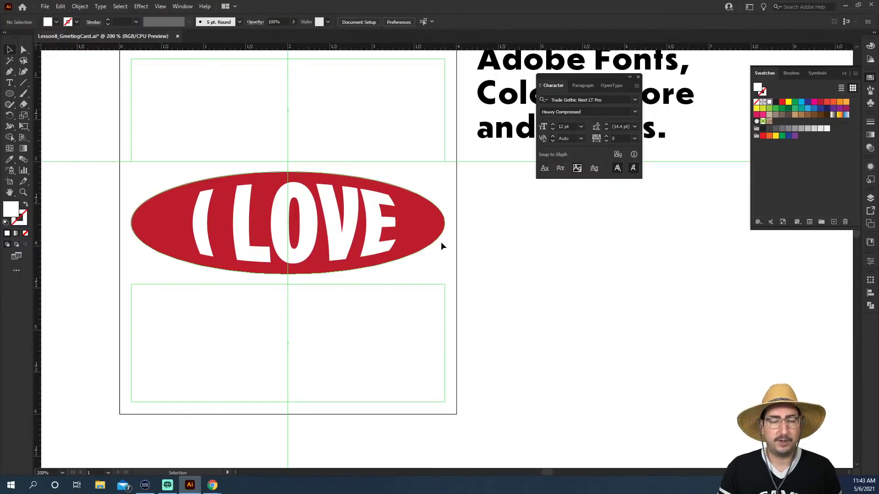
Step: Create a point text reading YOU on the blank canvas beside the artboard and select all its characters
key("t")
left_click(502, 255)
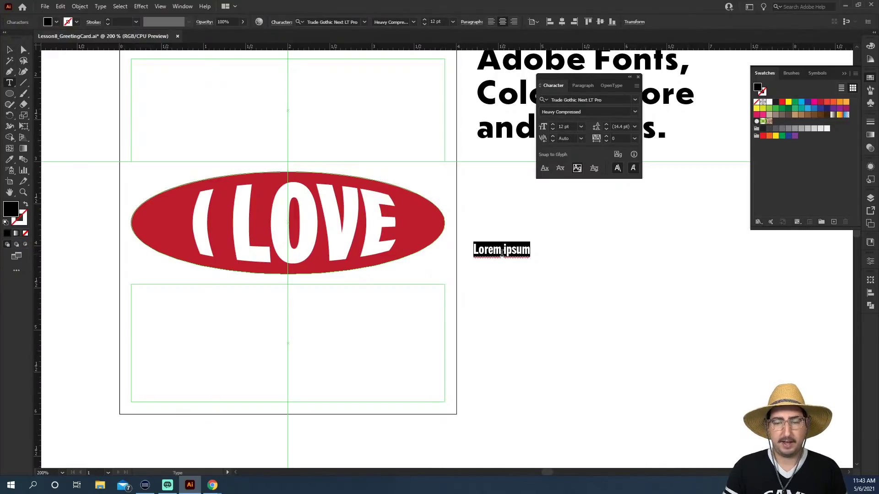
type("YOU")
key("ctrl+a")
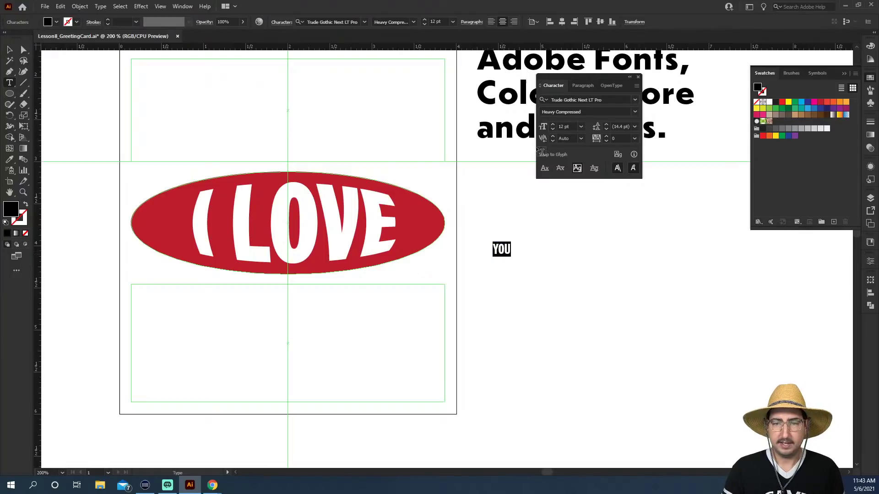
Step: Set the YOU text's font to Cooper Black
left_click(567, 100)
type("aldin")
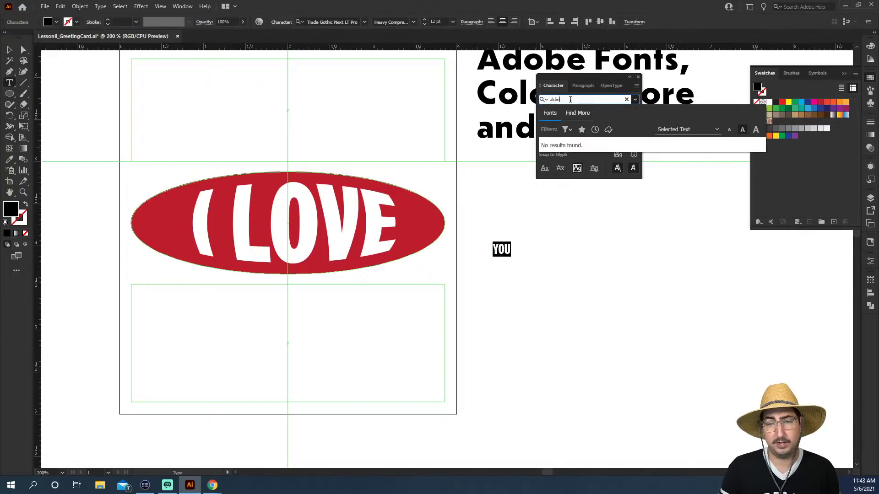
double_click(571, 99)
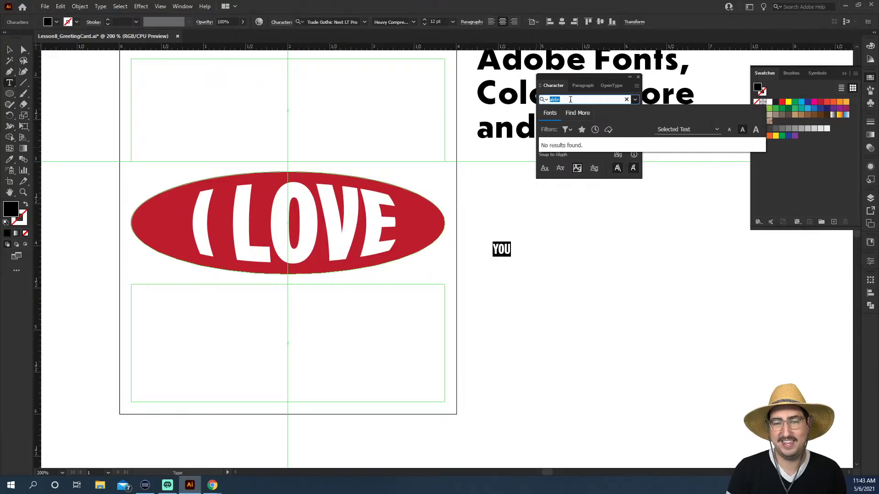
key("BackSpace")
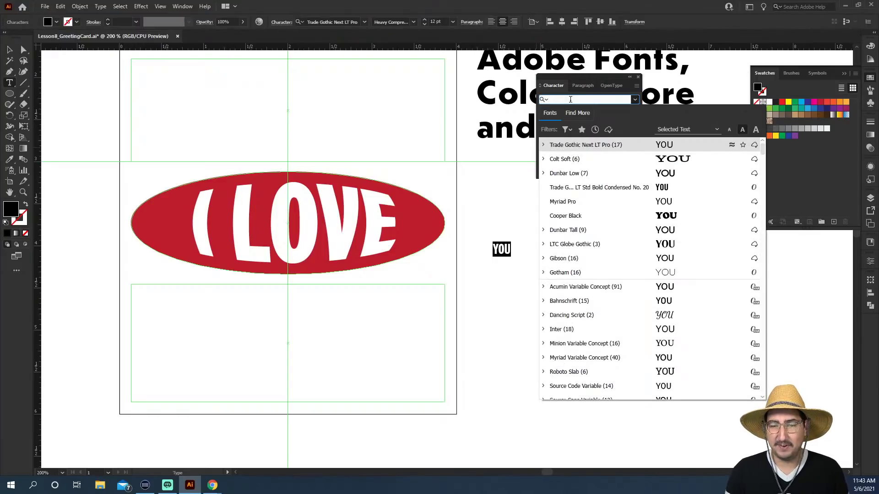
left_click(572, 216)
key("Escape")
Step: Move the YOU text into the rectangular guide below the ellipse and scale it to about 117.55 pt to span the guide's width
left_click_drag(519, 243, 304, 395)
key("s")
left_click_drag(357, 340, 535, 216)
key("v")
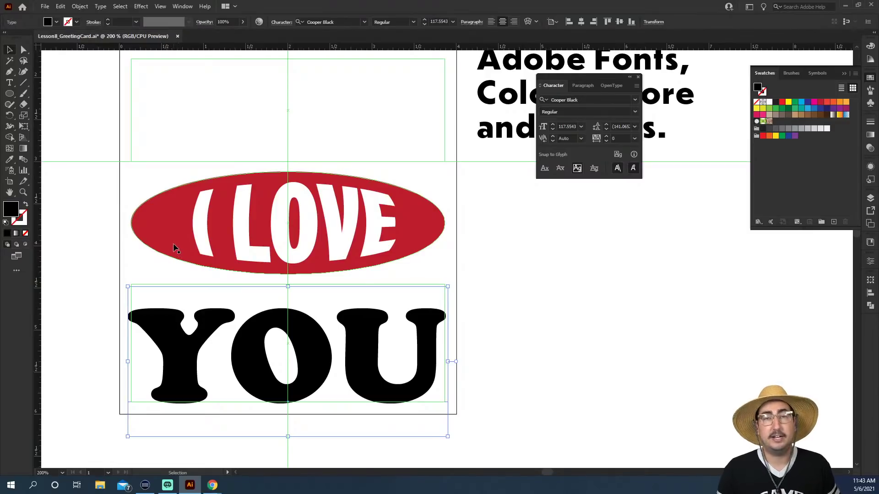
Step: Start a Shell Upper warp effect on the YOU text with a horizontal bend of -16%
left_click(282, 211)
left_click(311, 324)
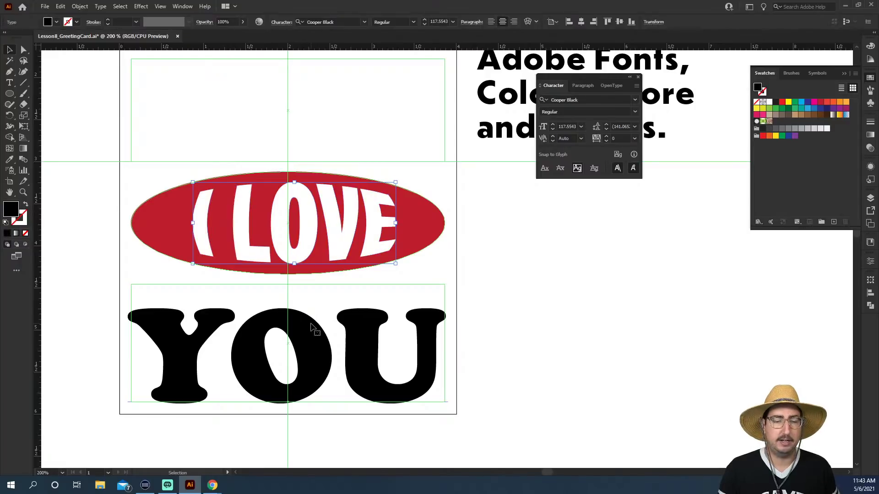
left_click(138, 6)
mouse_move(193, 128)
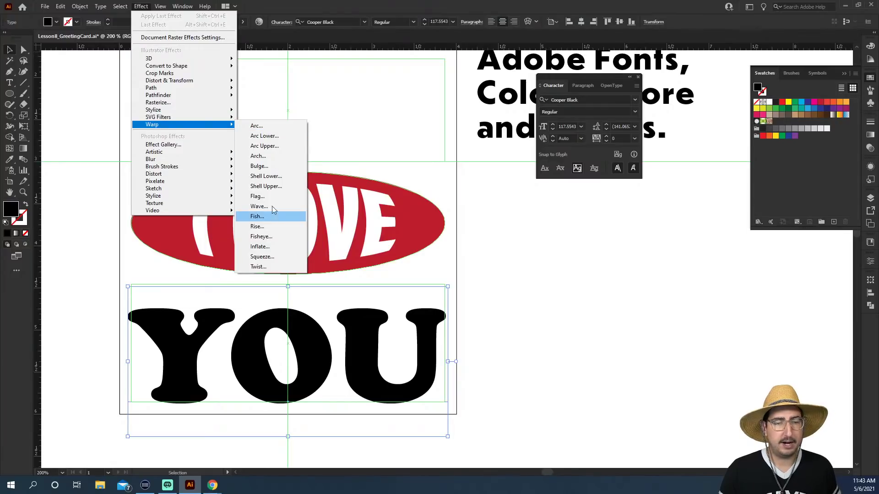
left_click(275, 187)
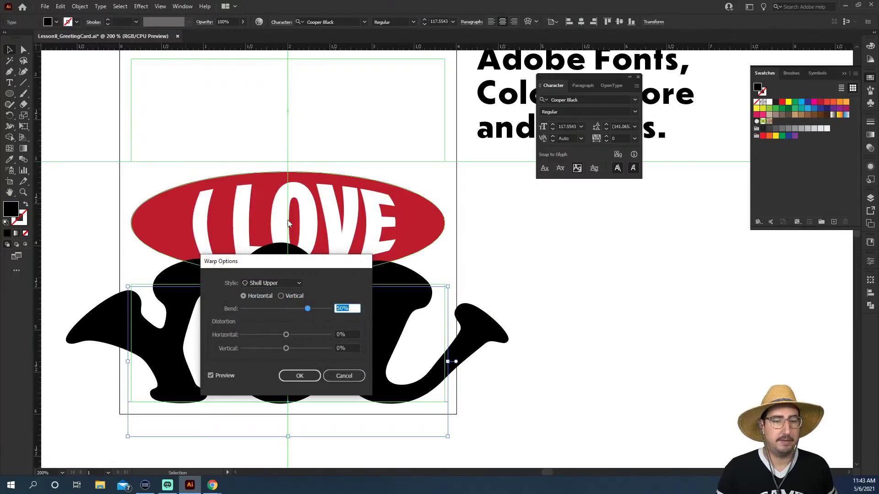
left_click_drag(299, 267, 396, 71)
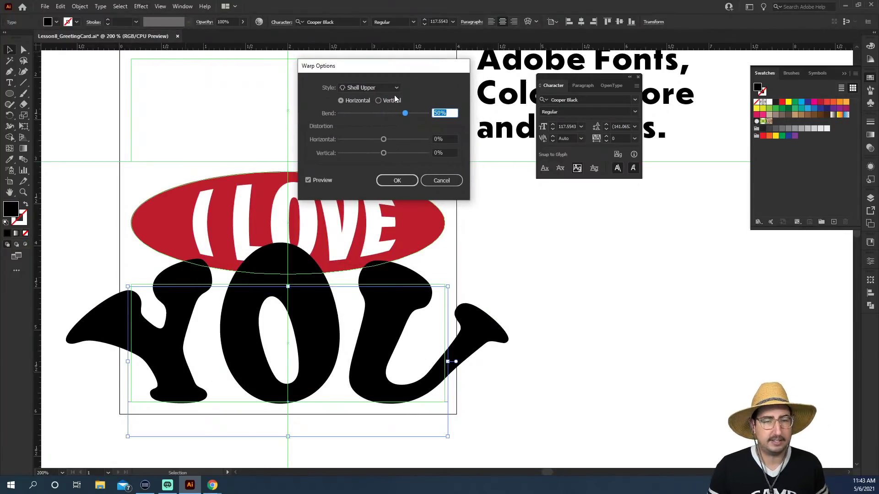
left_click(376, 113)
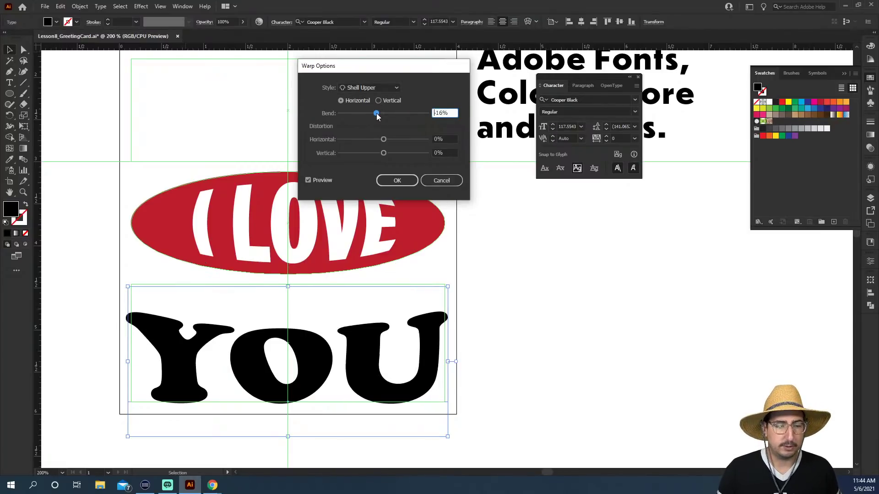
Step: Change the YOU text's warp style to Arc Upper with a horizontal bend of -47% and apply it
left_click(377, 87)
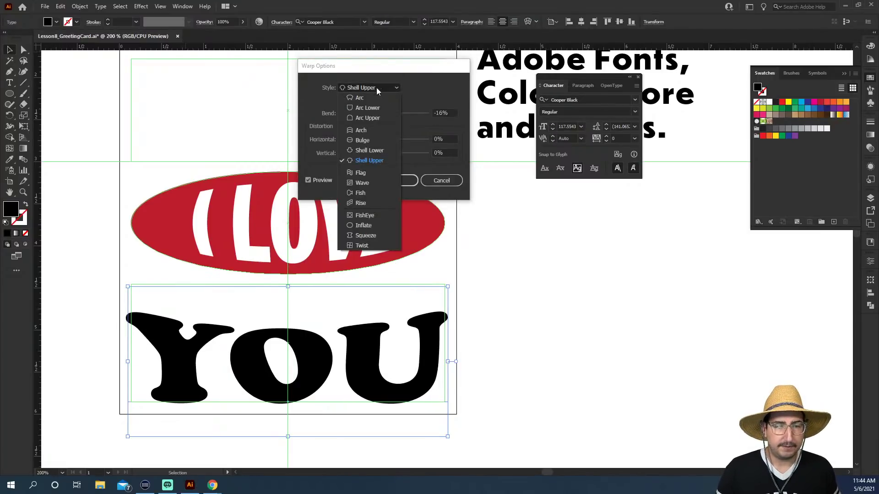
left_click(374, 118)
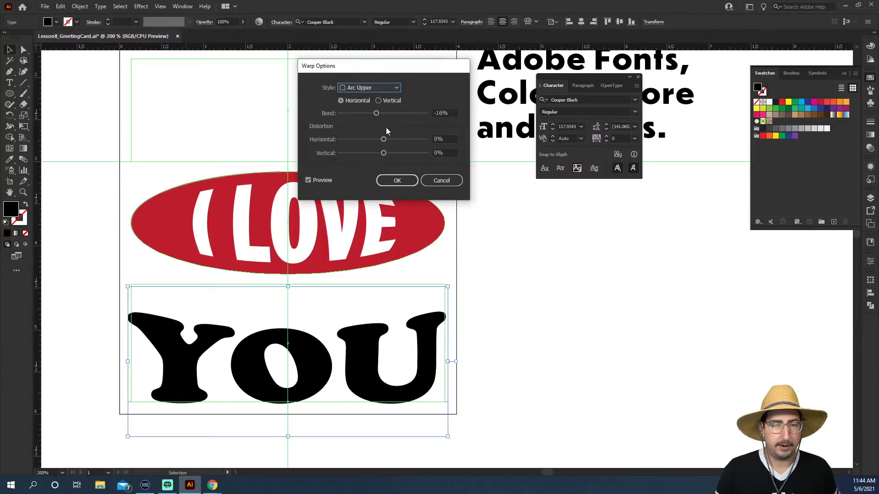
left_click(401, 113)
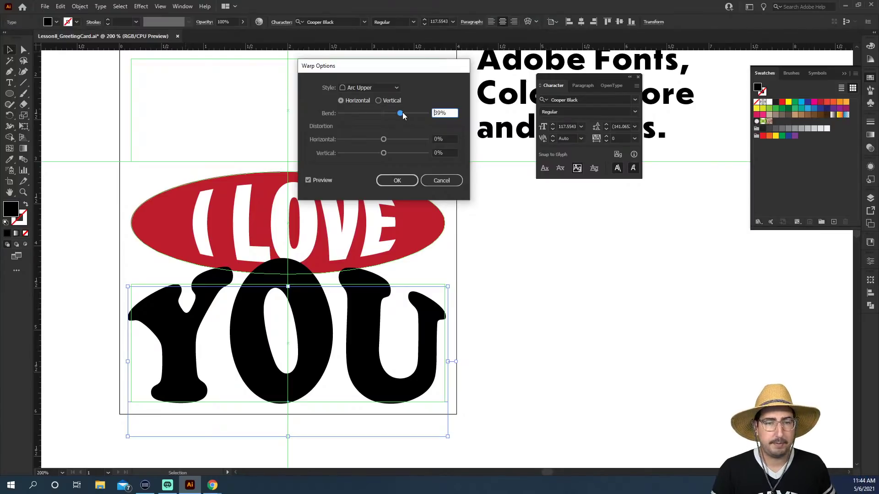
left_click(371, 114)
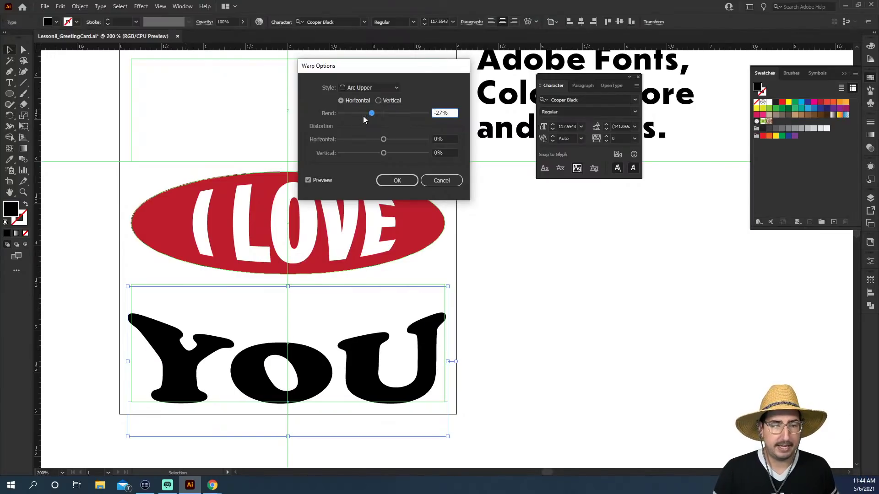
left_click(364, 114)
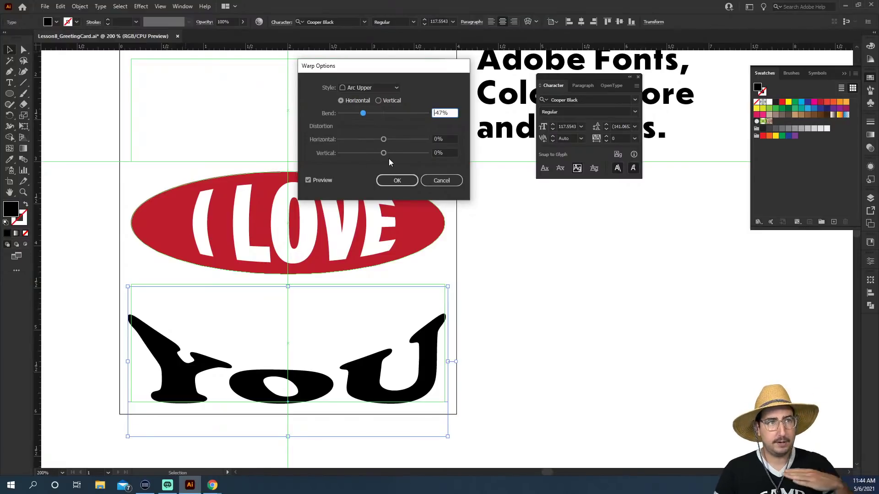
left_click(397, 180)
Step: Stretch the warped YOU text vertically to about 193.57 pt so it cups the red ellipse and rests on its guide's lower edge
left_click_drag(287, 287, 286, 260)
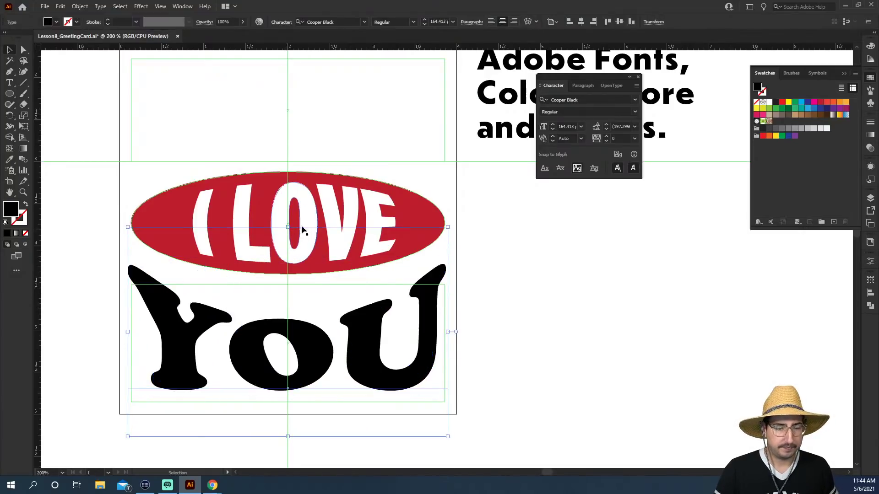
left_click(490, 255)
left_click(355, 334)
left_click_drag(289, 229, 287, 156)
left_click_drag(400, 340, 400, 369)
key("ctrl+f")
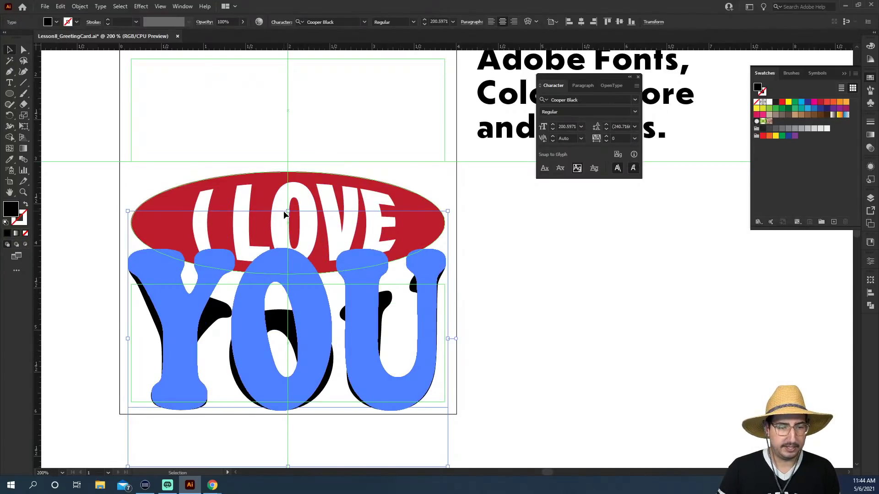
left_click(482, 230)
left_click(422, 321)
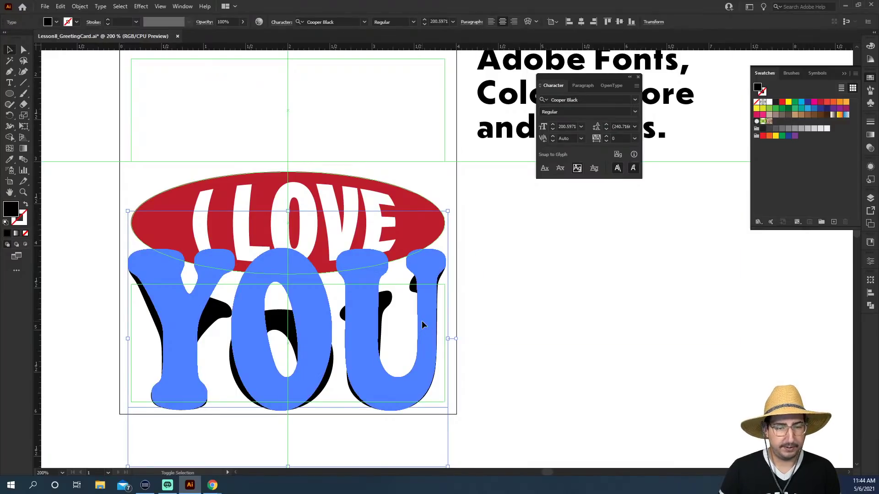
key("shift+Up")
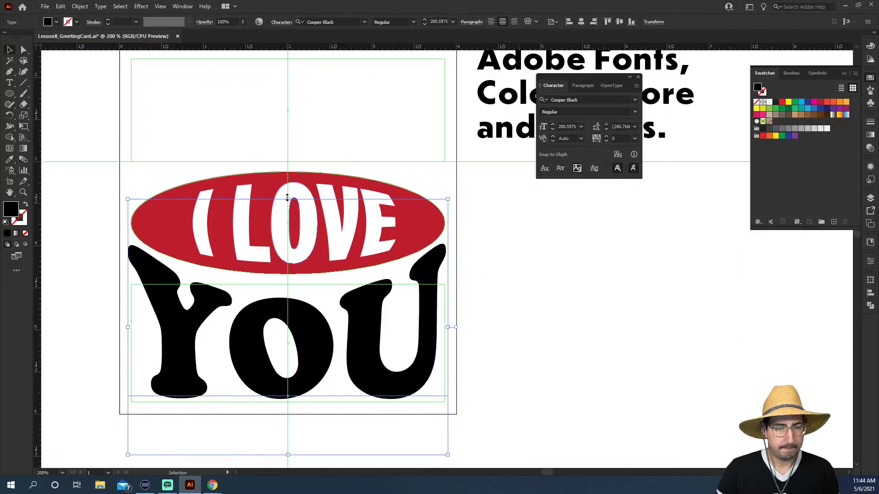
left_click(493, 251)
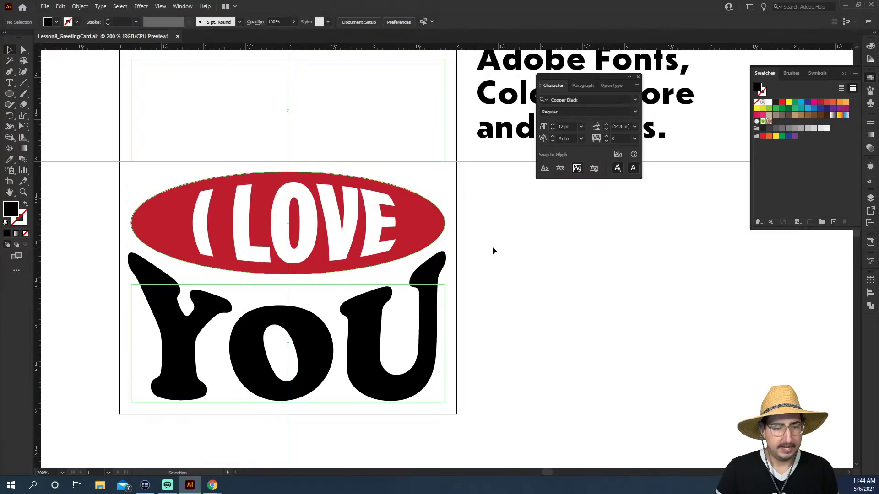
left_click(384, 318)
Step: Draw a black Pen shape about 2.45 by 0.61 in in the first guide's upper-left corner, curving above the I WANT TO TELL YOU lettering
key("z")
left_click_drag(471, 271, 375, 204)
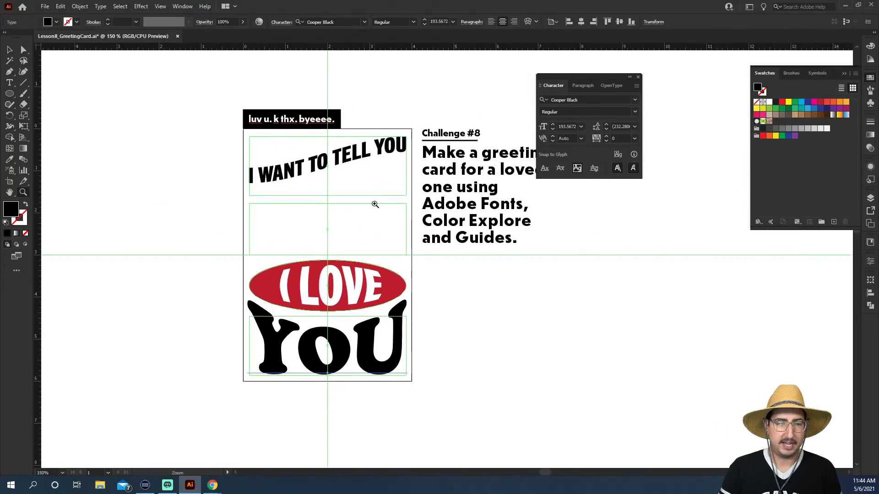
left_click(373, 219)
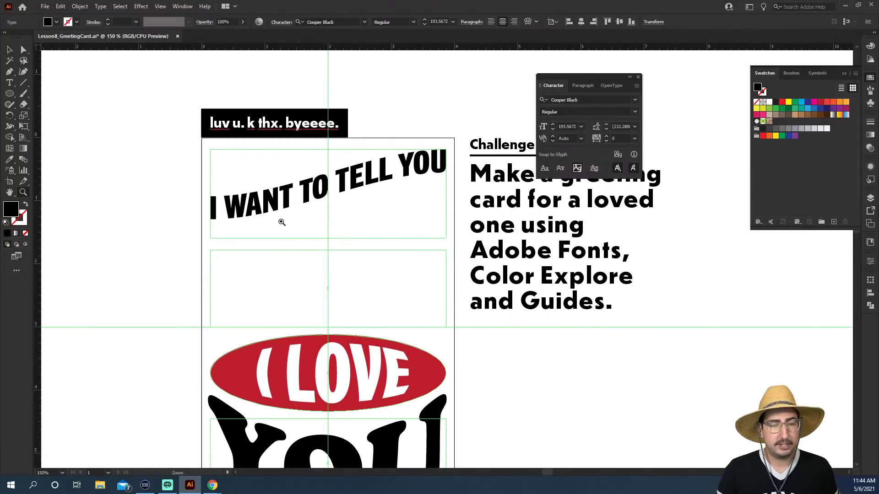
key("p")
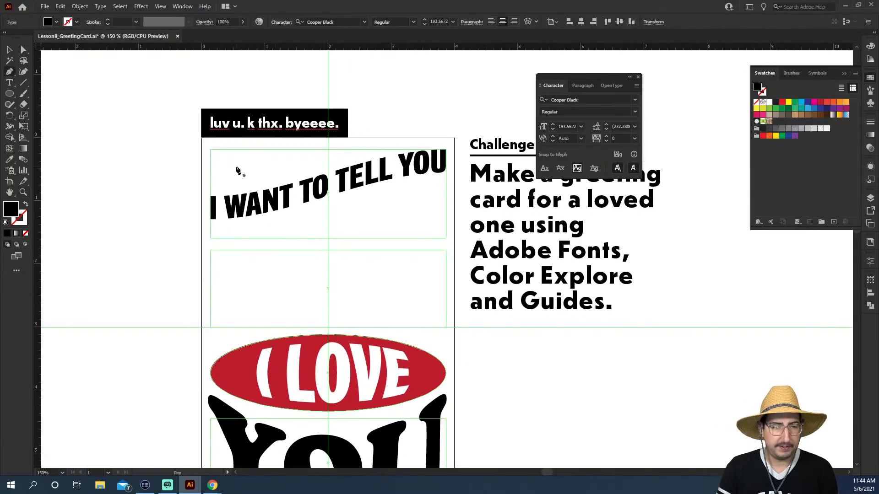
left_click(210, 149)
left_click(210, 188)
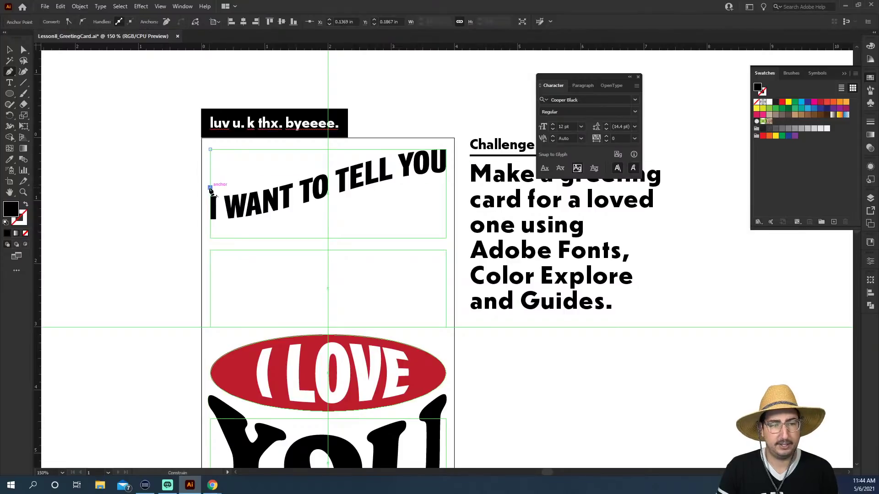
left_click_drag(210, 188, 270, 188)
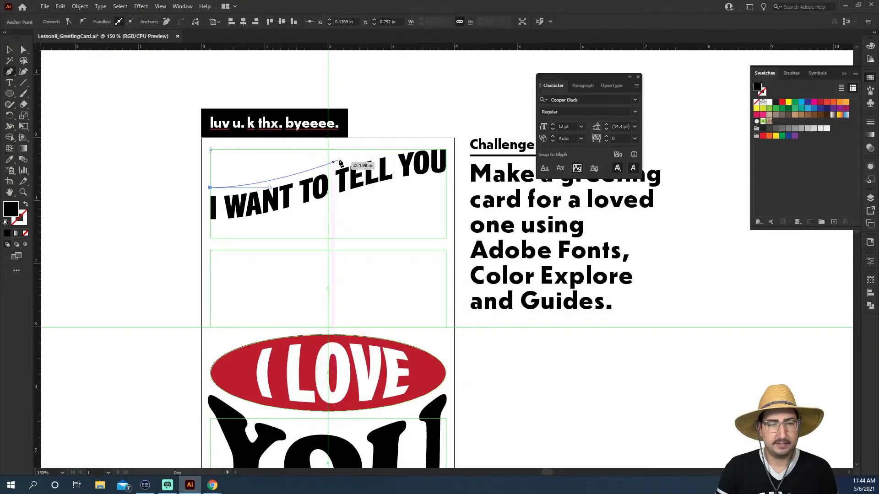
left_click(366, 150)
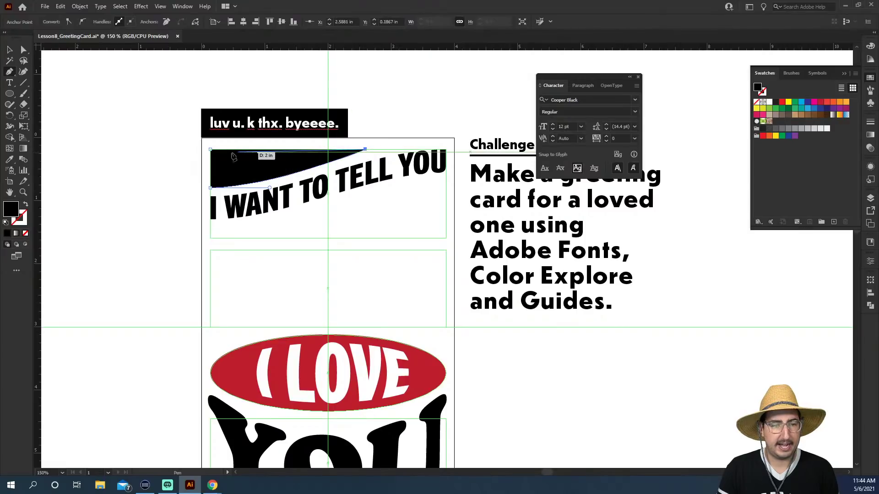
left_click(210, 150)
key("v")
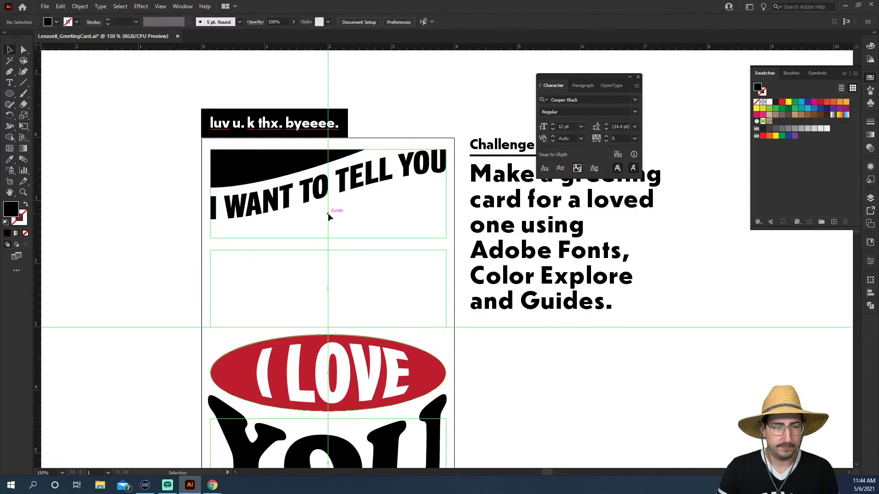
Step: Duplicate the curved black shape, rotate the copy 180°, and fit it below the TELL YOU lettering against the guide's right edge
left_click_drag(288, 184, 551, 322)
key("ctrl+c")
key("ctrl+v")
key("r")
key("v")
left_click_drag(500, 262, 423, 210)
left_click(376, 237)
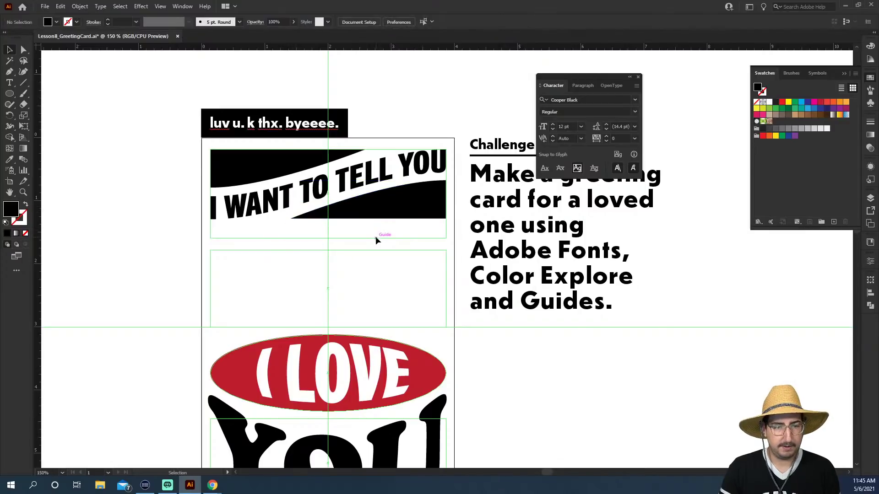
left_click(399, 217)
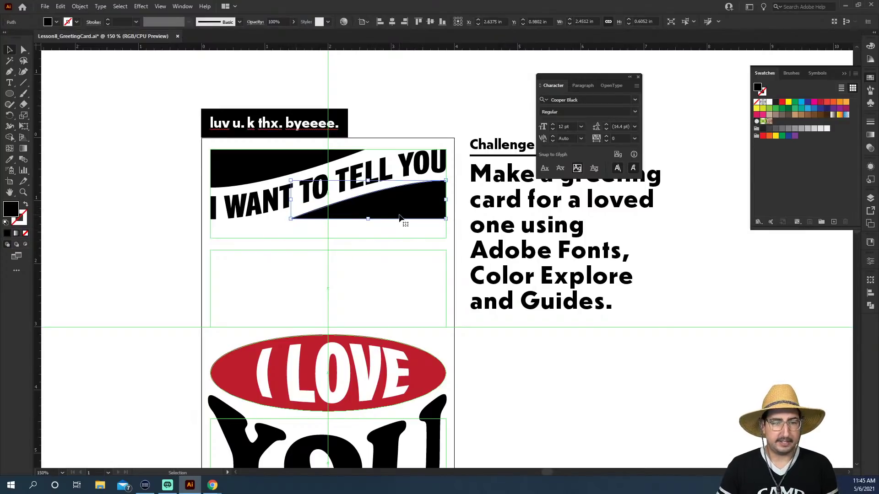
key("Down")
key("Down")
left_click(376, 241)
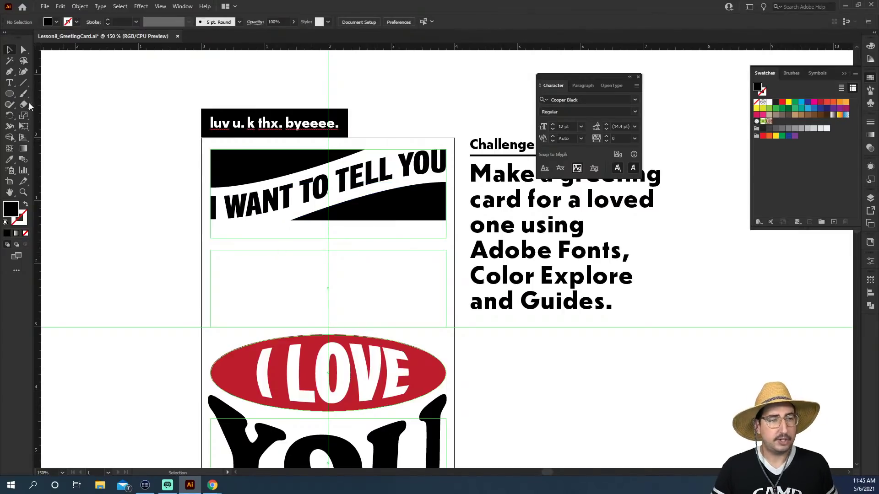
left_click_drag(12, 93, 70, 130)
left_click(145, 180)
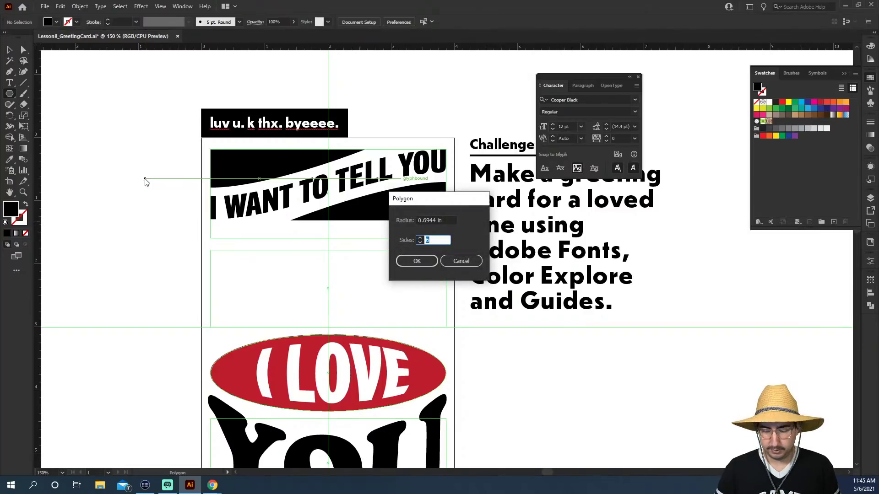
left_click(461, 260)
Step: Create a small black star about 0.22 in wide and place it at the first guide's lower-left corner
mouse_move(10, 94)
left_mouse_down()
mouse_move(112, 124)
mouse_move(82, 148)
mouse_move(48, 138)
left_mouse_up()
left_click(318, 245)
key("Return")
key("r")
left_click_drag(375, 188, 372, 223)
key("ctrl+z")
key("v")
left_click_drag(315, 254, 238, 234)
Step: Duplicate the star rightward at a constant spacing to form a row along the first guide's lower edge
left_click(254, 238)
key("ctrl+d")
key("ctrl+d")
key("ctrl+d")
key("ctrl+d")
key("ctrl+d")
key("ctrl+d")
key("ctrl+d")
key("ctrl+d")
key("ctrl+d")
key("ctrl+d")
key("ctrl+d")
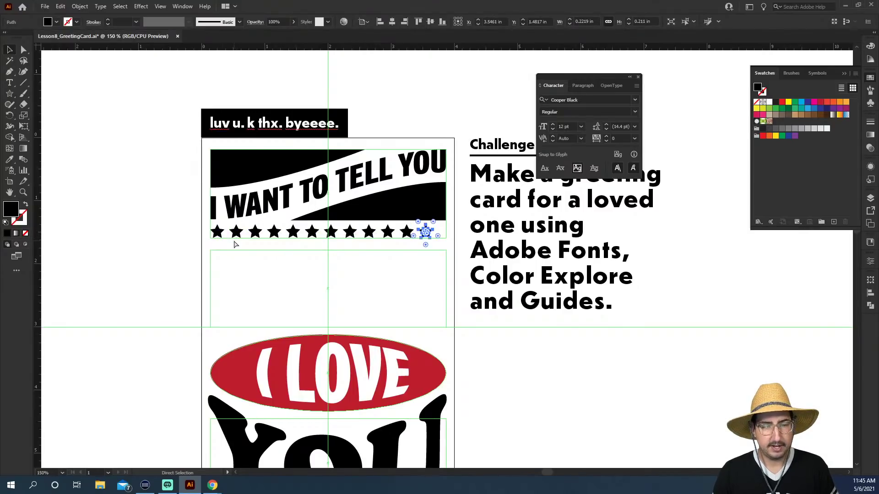
Step: Space a row of 13 stars evenly across the first guide's full width, about 3.73 in
left_click_drag(208, 234, 447, 240)
key("z")
left_click(448, 247)
key("v")
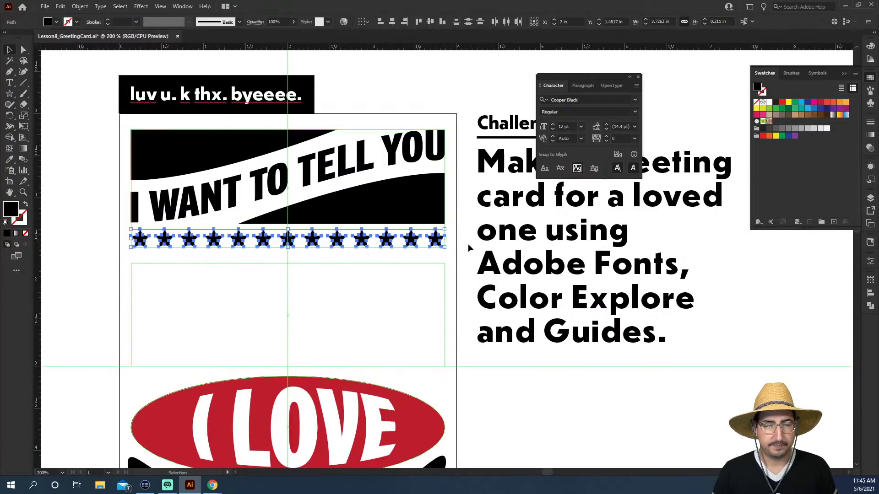
left_click(227, 303)
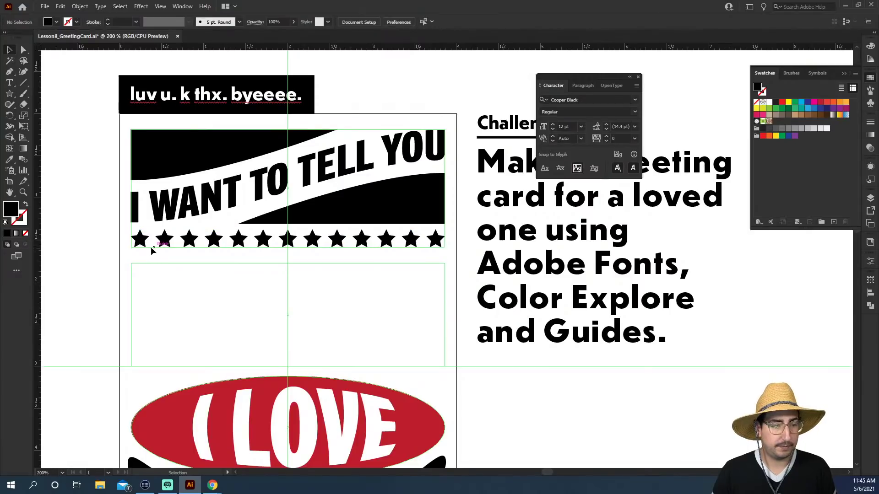
Step: Hide all guides in the document
key("z")
left_click(322, 149, "alt")
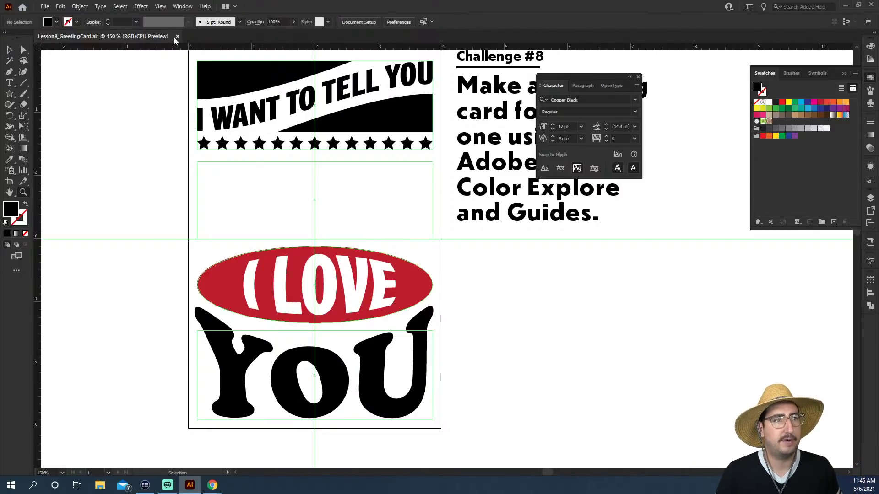
left_click(160, 7)
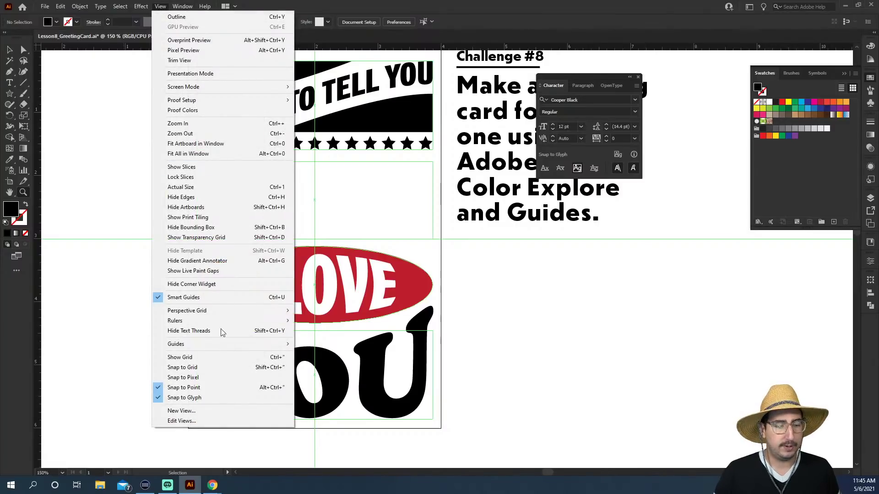
mouse_move(231, 346)
left_click(326, 344)
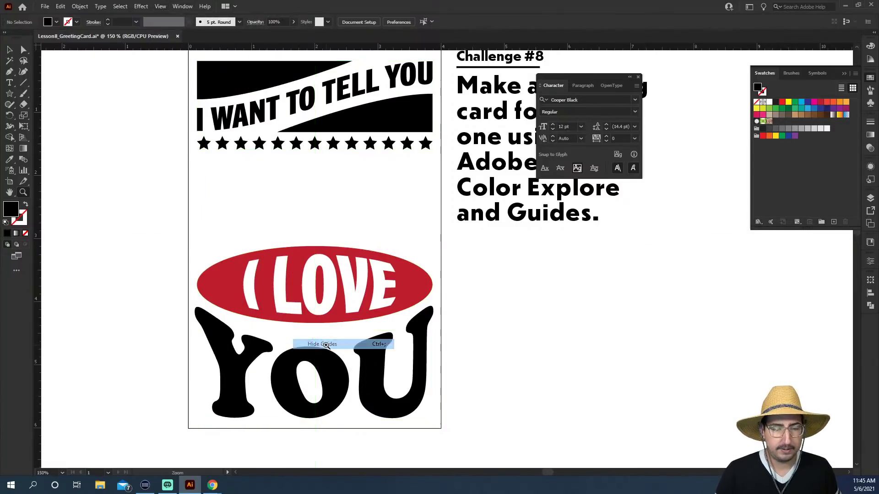
Step: Move the I LOVE ellipse and the YOU text up together to sit just below the row of stars
key("v")
left_click_drag(202, 224, 424, 424)
left_click_drag(385, 399, 387, 312)
left_click(484, 338)
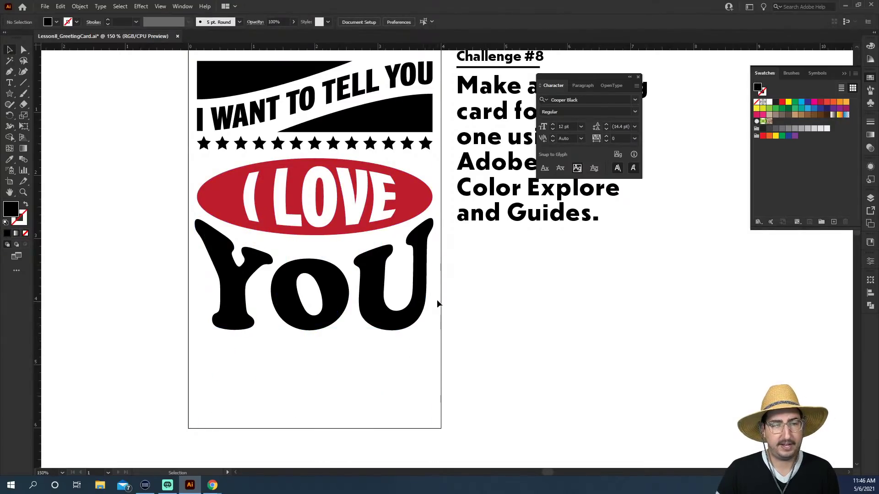
Step: Draw a square about 0.47 in wide on the blank canvas beside the artboard and try rotating it
key("z")
left_click(324, 215)
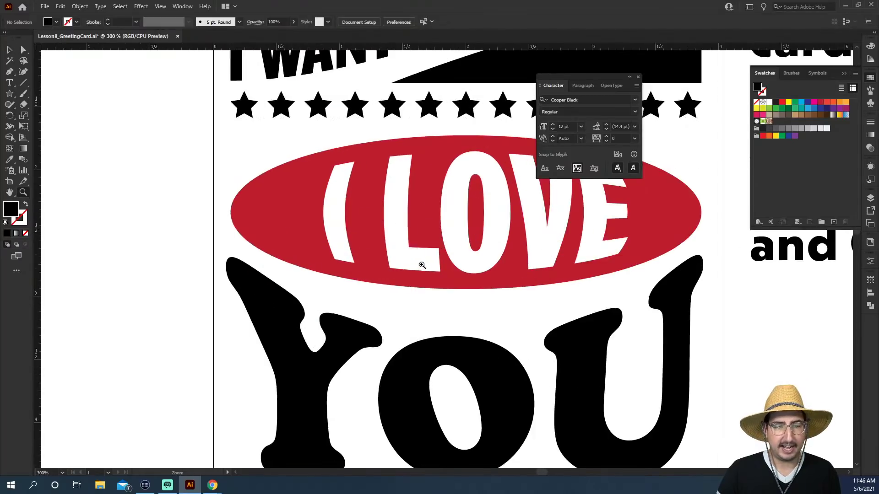
left_click(355, 226)
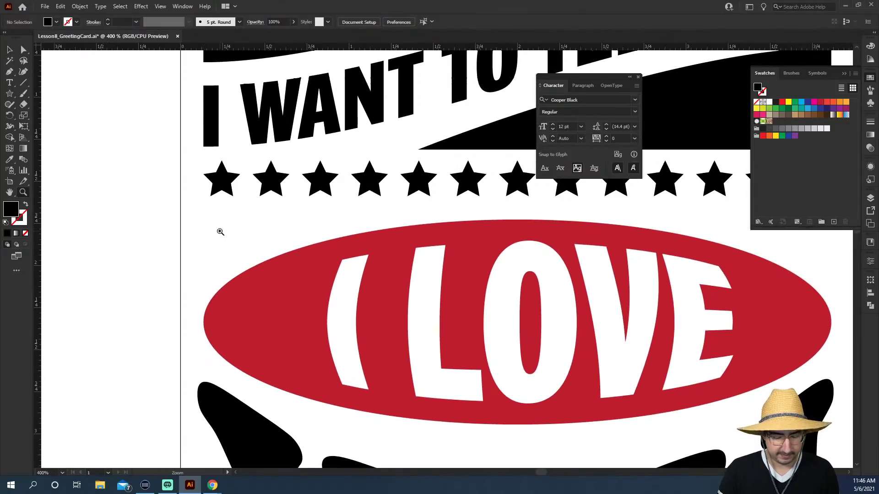
left_click_drag(168, 239, 481, 251)
key("m")
left_click_drag(277, 187, 356, 266)
key("r")
left_click_drag(328, 173, 393, 177)
key("ctrl+z")
Step: Draw a smaller square about 0.375 in wide above the existing one and delete the larger square
left_click(9, 95)
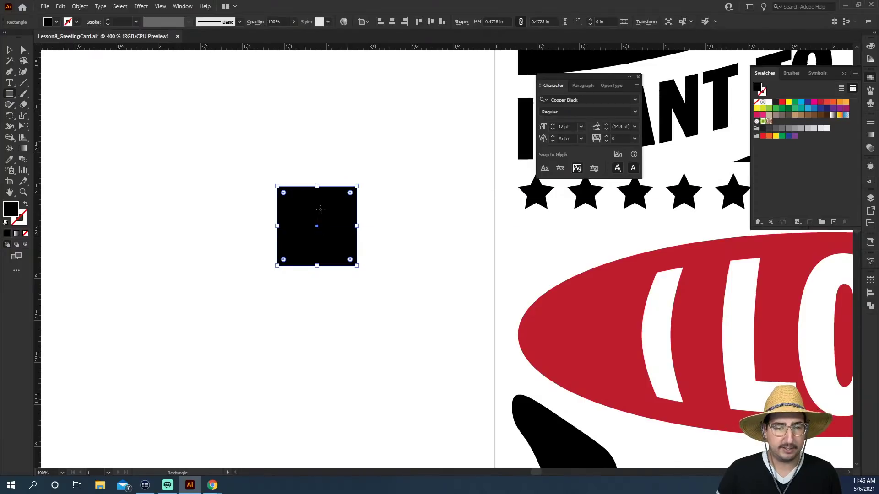
left_click_drag(260, 111, 323, 175)
key("v")
left_click(344, 226)
key("Delete")
Step: Rotate the small square 45° about its centre into a diamond
left_click(301, 142)
key("r")
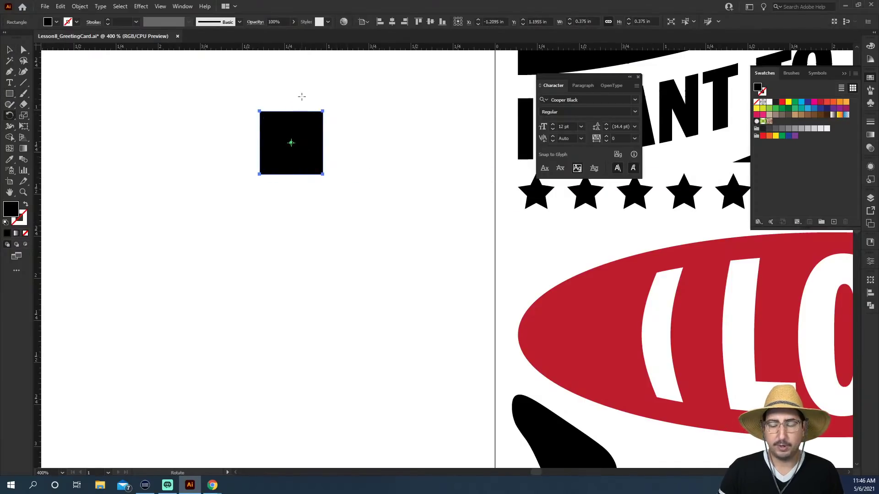
left_click_drag(386, 137, 329, 81)
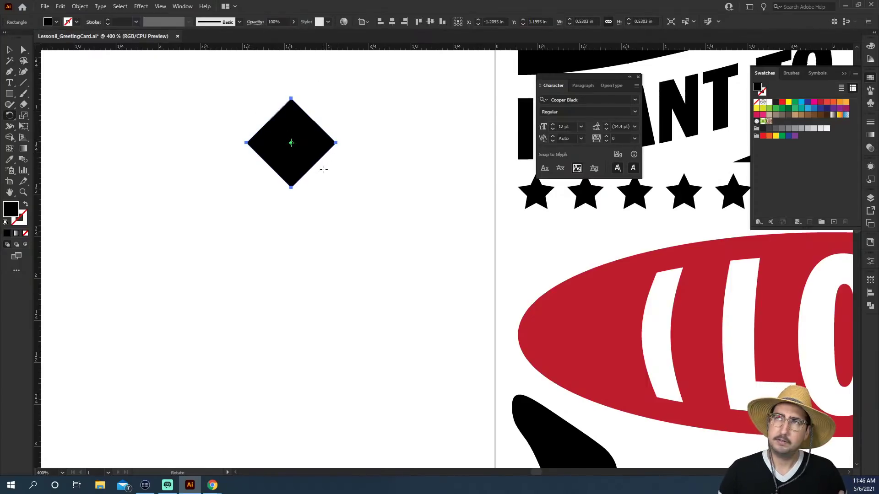
left_click_drag(300, 133, 336, 117)
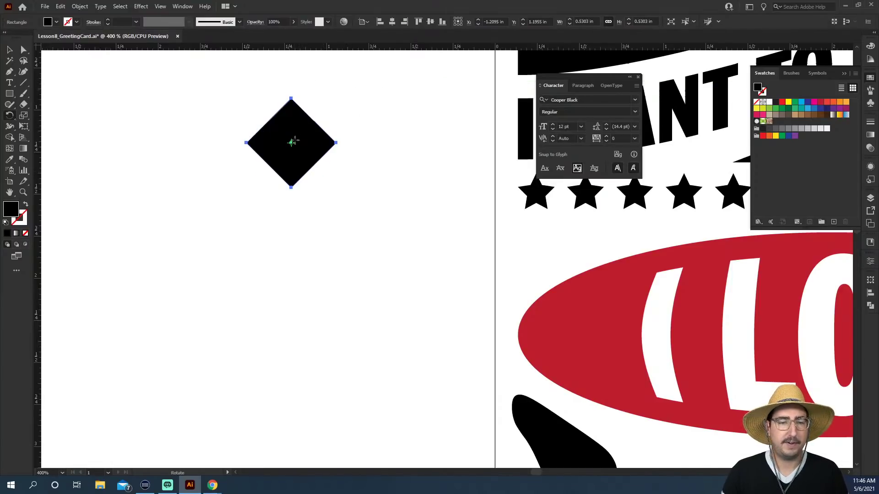
Step: Delete the diamond's top anchor point and swap its fill and stroke to leave a stroked V-shaped path
key("a")
left_click_drag(300, 90, 270, 110)
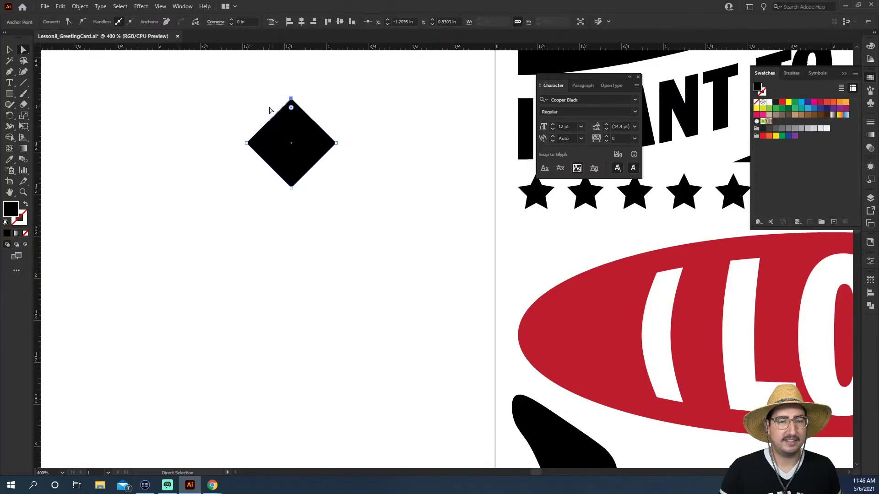
key("Delete")
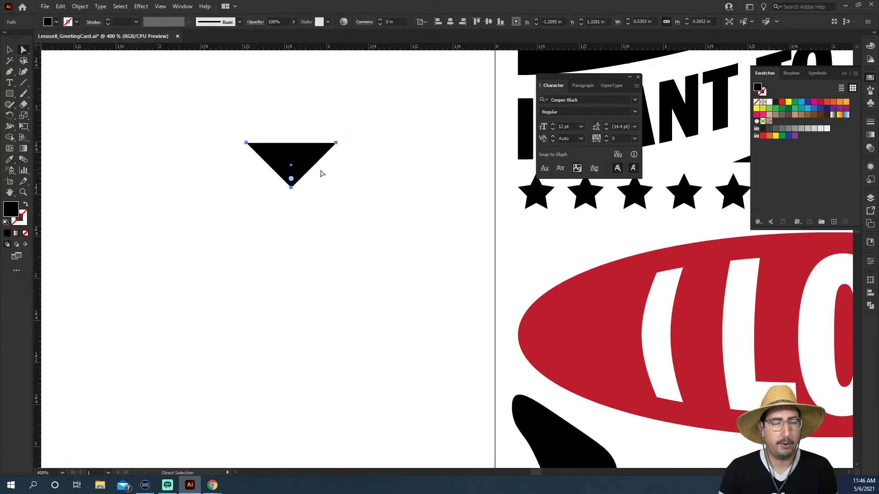
key("shift+x")
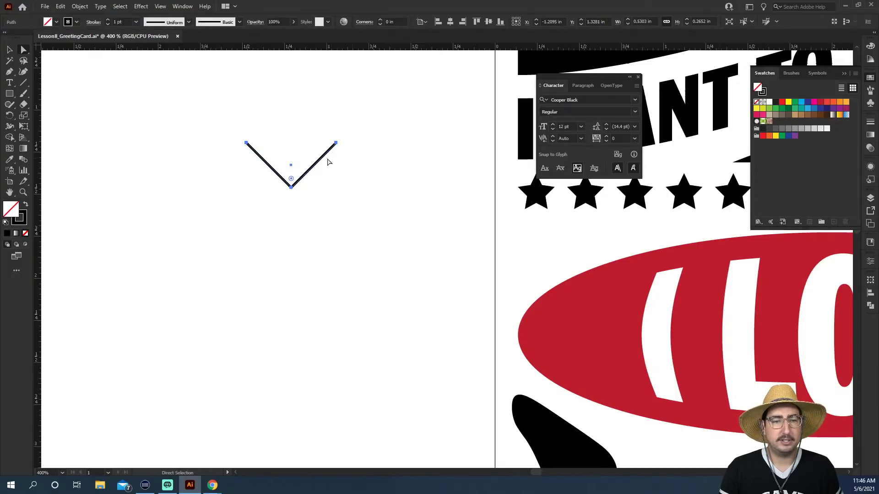
Step: Give the V-shaped path's stroke round caps and round joins
left_click(123, 21)
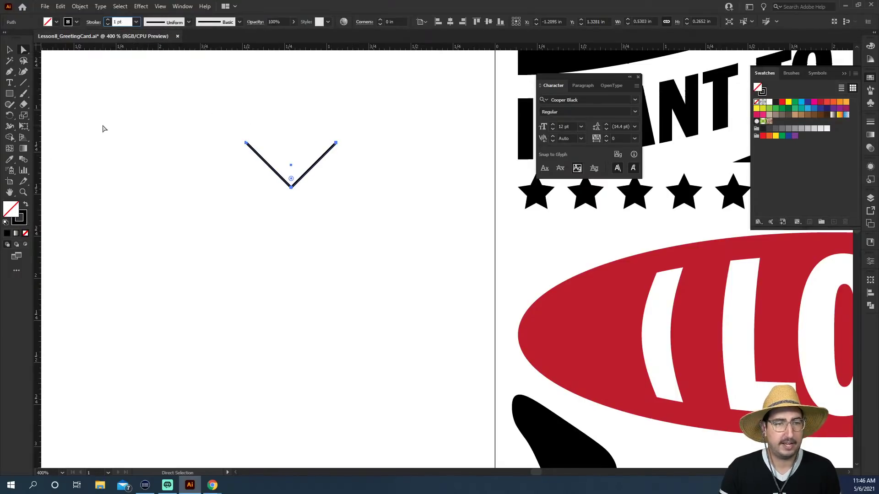
left_click(870, 123)
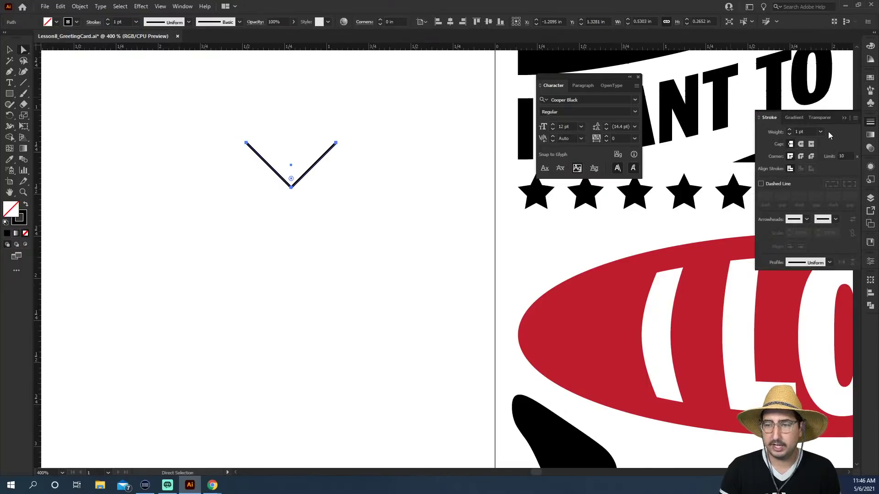
left_click(802, 145)
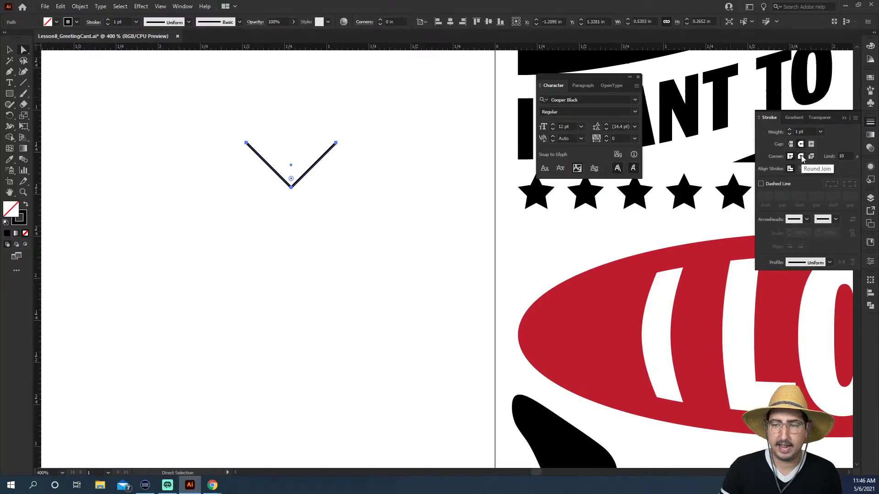
left_click(801, 157)
Step: Increase the V path's stroke weight to 47 pt to form a heart
left_click(803, 132)
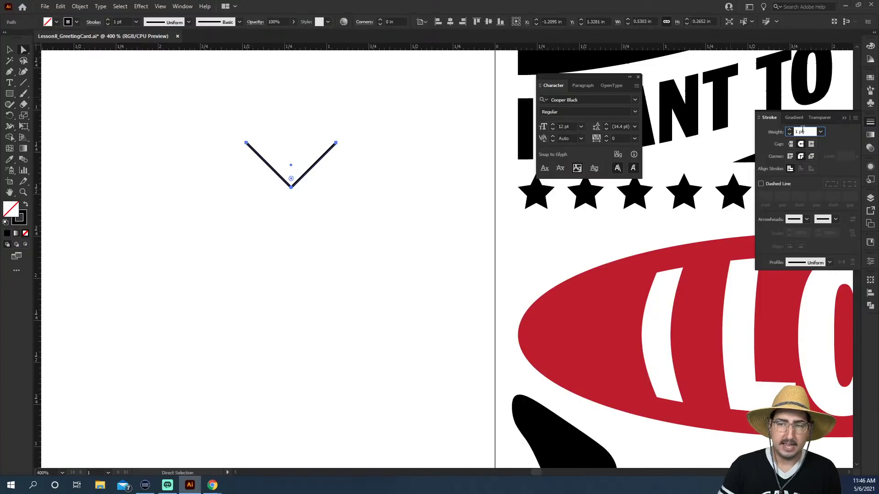
key("shift+Up")
key("shift+Up")
key("shift+Up")
key("shift+Up")
key("shift+Up")
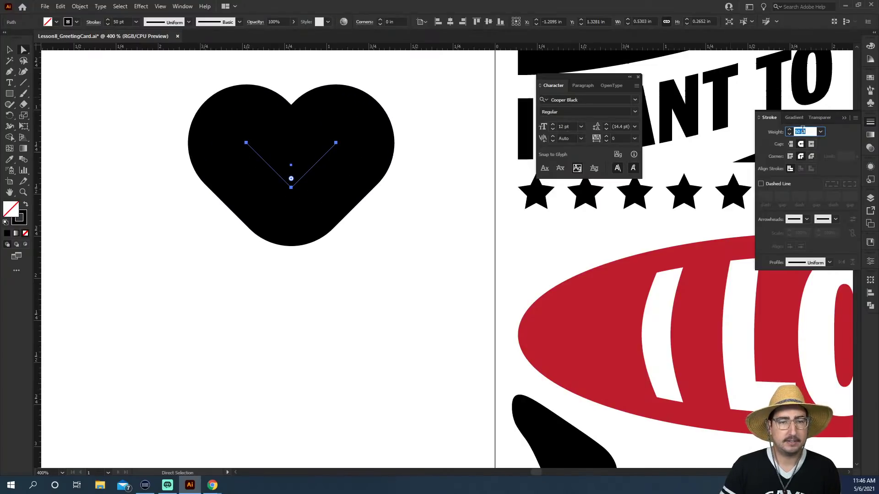
key("Down")
key("Down")
key("Down")
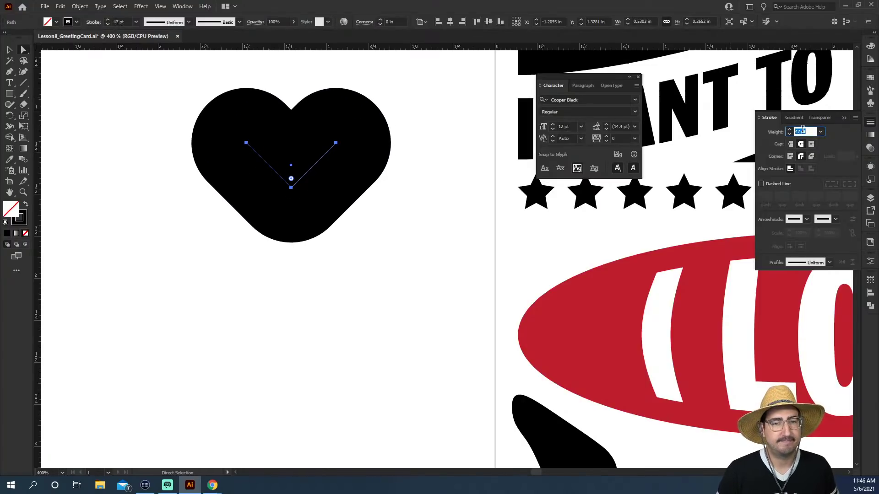
Step: Expand the heart's fill and stroke into a filled shape
left_click(13, 50)
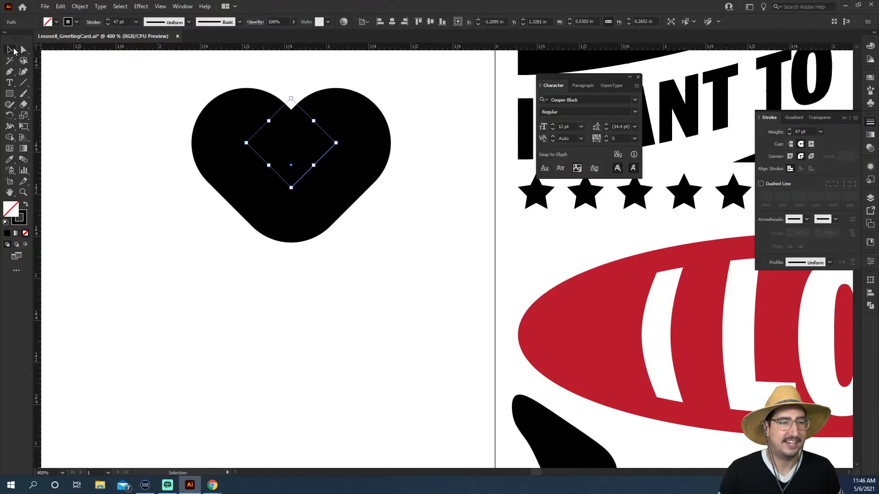
left_click(78, 6)
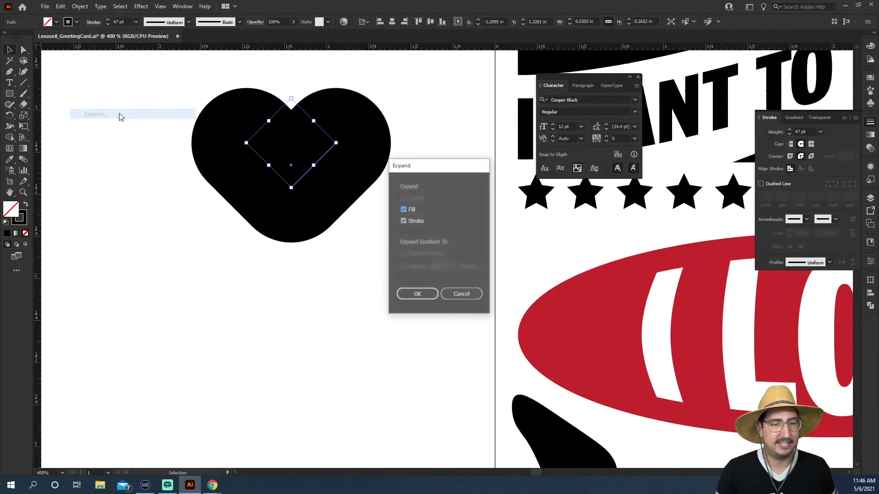
left_click(118, 116)
left_click(418, 294)
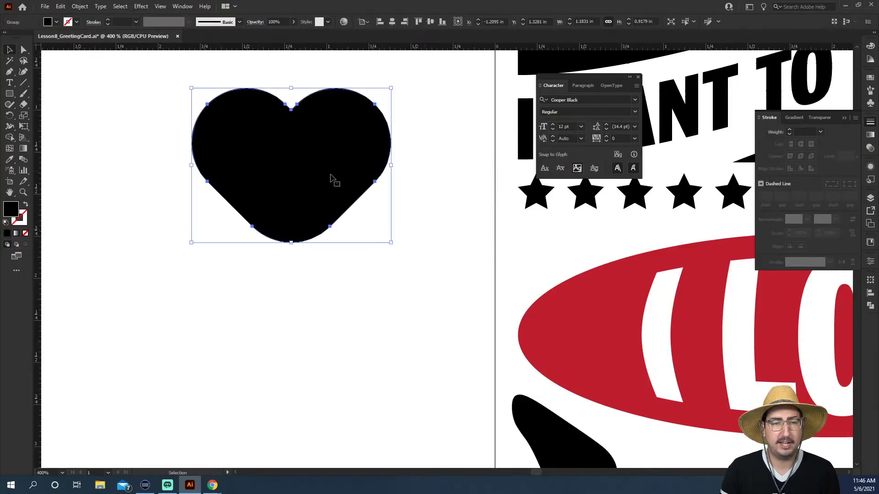
Step: Scale the heart down to about 0.37 in wide and place it under the first star, above the ellipse's left end
key("z")
left_click(405, 249, "alt")
left_click_drag(405, 247, 256, 212)
left_click_drag(143, 140, 321, 202)
key("s")
left_click_drag(455, 158, 392, 204)
key("v")
left_click_drag(357, 240, 371, 244)
key("s")
left_click_drag(456, 177, 434, 193)
left_click_drag(418, 222, 200, 216)
Step: Duplicate the small heart horizontally to the opposite end of the ellipse, under the last star
key("v")
left_click_drag(151, 236, 577, 237)
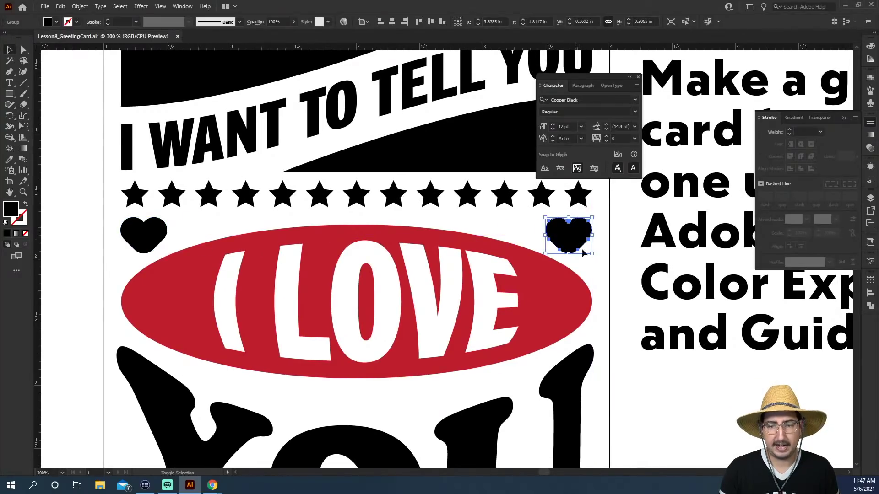
left_click(597, 281)
Step: Select all the artwork on the card and convert its text to outlines
key("z")
left_click(442, 273, "alt")
left_click(442, 273, "alt")
left_click_drag(442, 273, 337, 225)
key("v")
left_click_drag(157, 96, 406, 339)
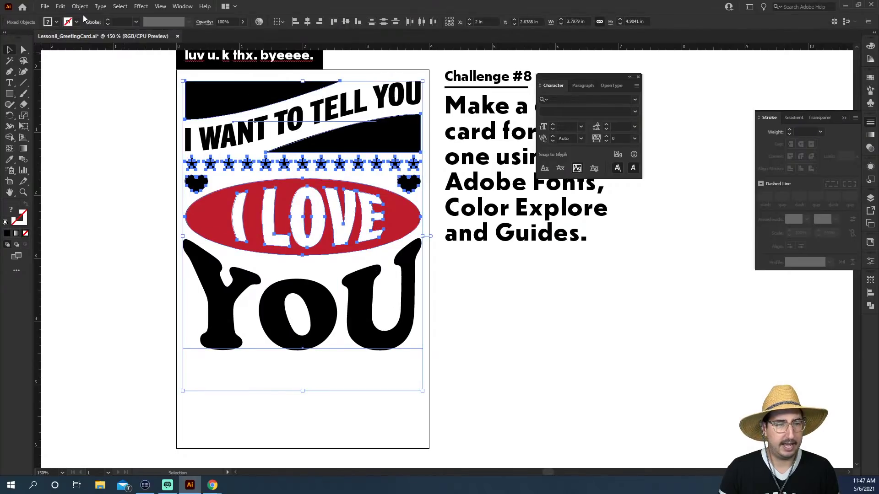
key("ctrl+shift+o")
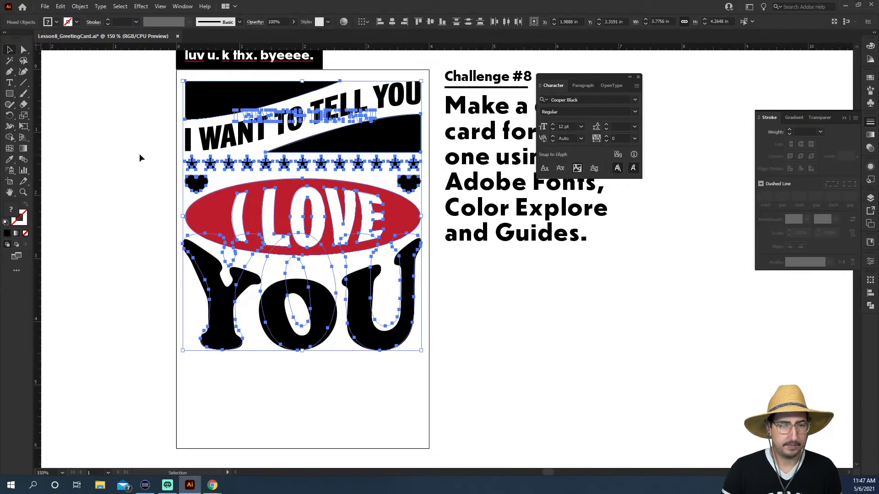
left_click(138, 153)
Step: Fill both curved black shapes around I WANT TO TELL YOU with green
left_click(218, 89)
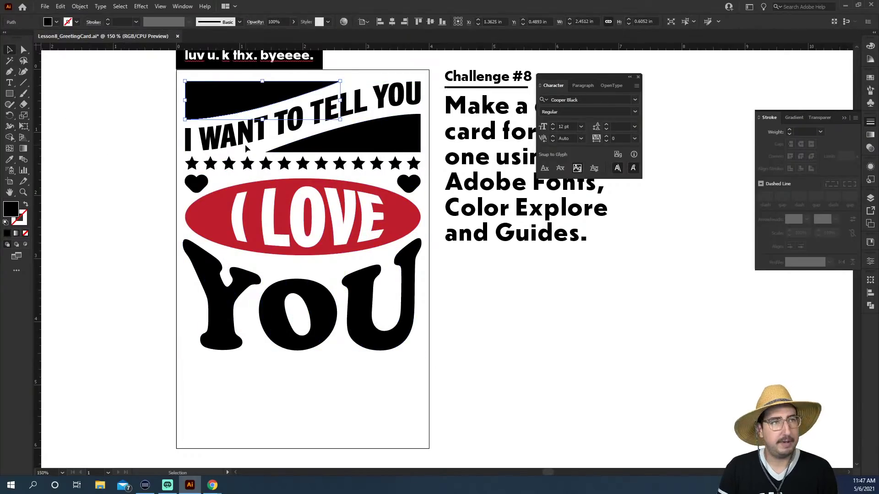
left_click(868, 79)
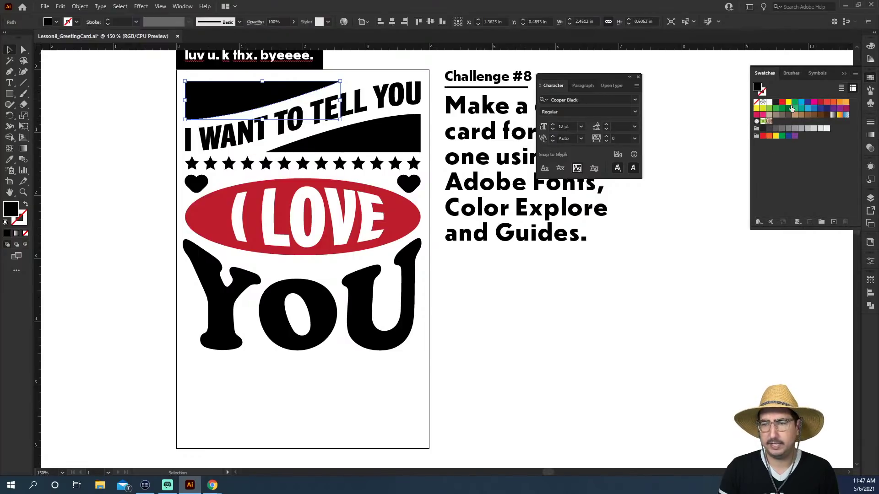
left_click(797, 104)
left_click(392, 139)
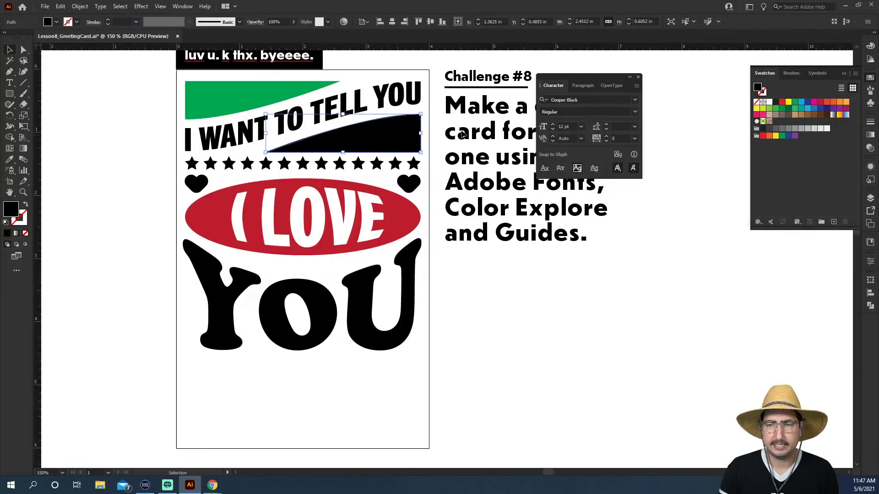
left_click(800, 103)
Step: Fill the I WANT TO TELL YOU lettering with light blue and the whole row of stars with yellow
left_click(321, 116)
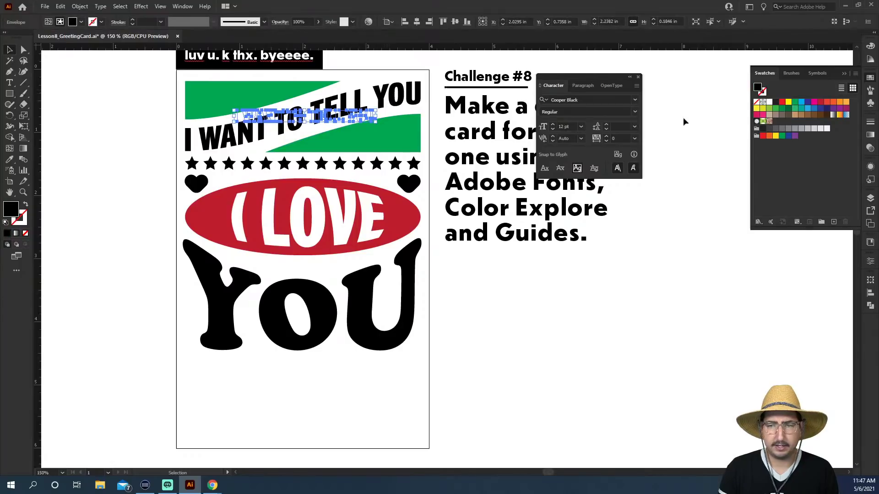
left_click(801, 106)
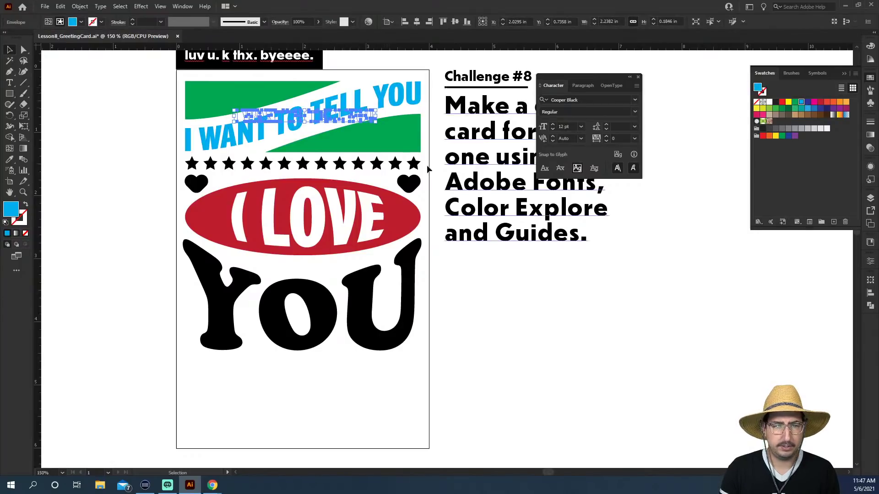
left_click(358, 163)
left_click_drag(177, 163, 423, 171)
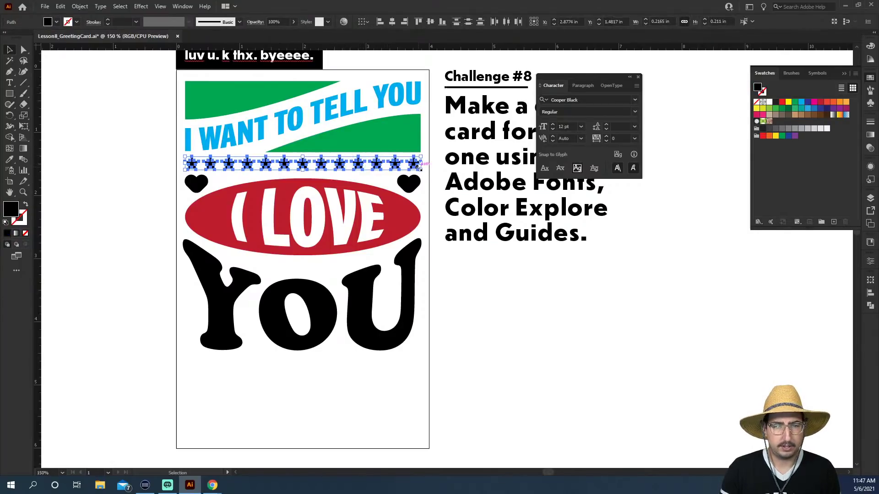
left_click(789, 106)
Step: Fill both hearts with magenta
left_click(409, 184)
left_click(197, 184, "shift")
left_click(812, 104)
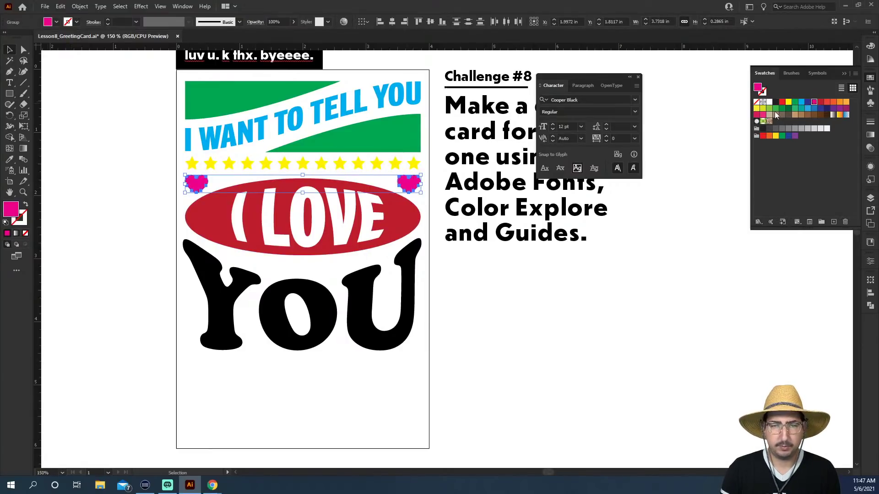
Step: Recolour the YOU lettering with the ellipse's red using the Eyedropper tool
left_click(371, 281)
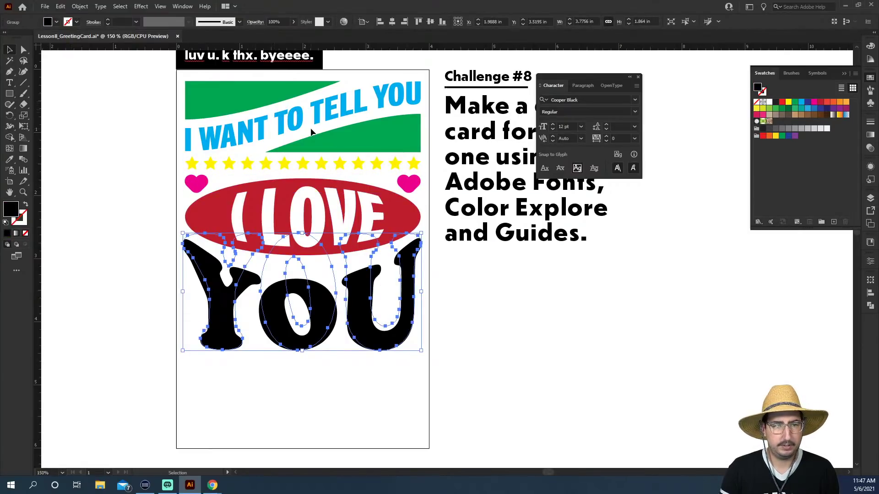
key("i")
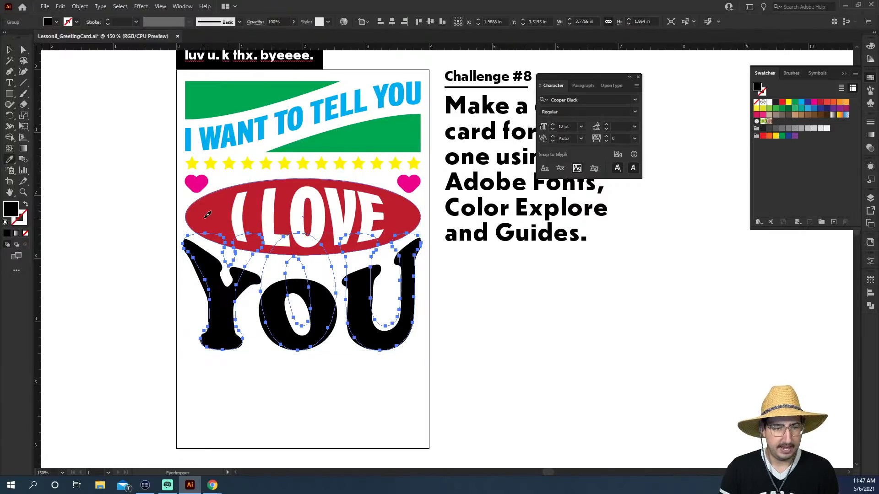
left_click(232, 213)
key("v")
left_click(494, 295)
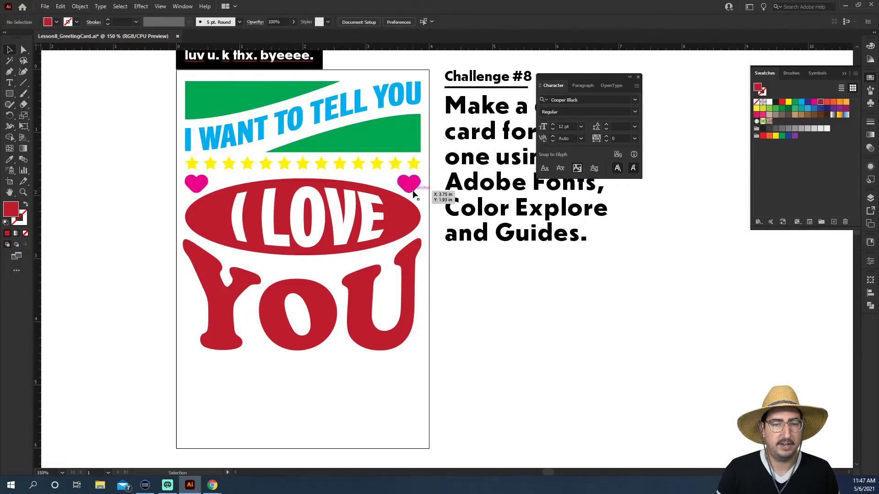
Step: Draw a V-shaped path about 0.66 in wide with the Pen tool beside the artboard and swap its fill and stroke
key("p")
left_click(66, 182)
left_click(87, 202)
left_click(108, 182)
key("v")
key("shift+x")
Step: Set the V path's stroke to 40 pt with round caps to form a heart, and delete that heart
left_click(118, 21)
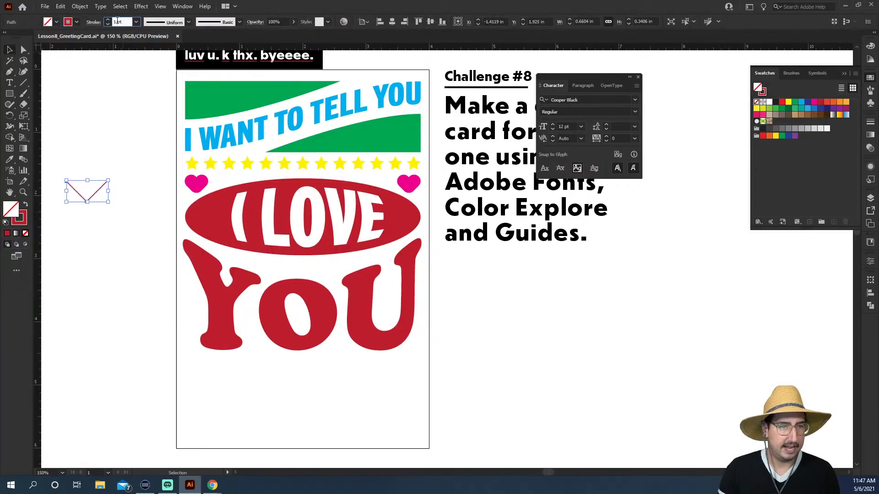
type("40")
key("Return")
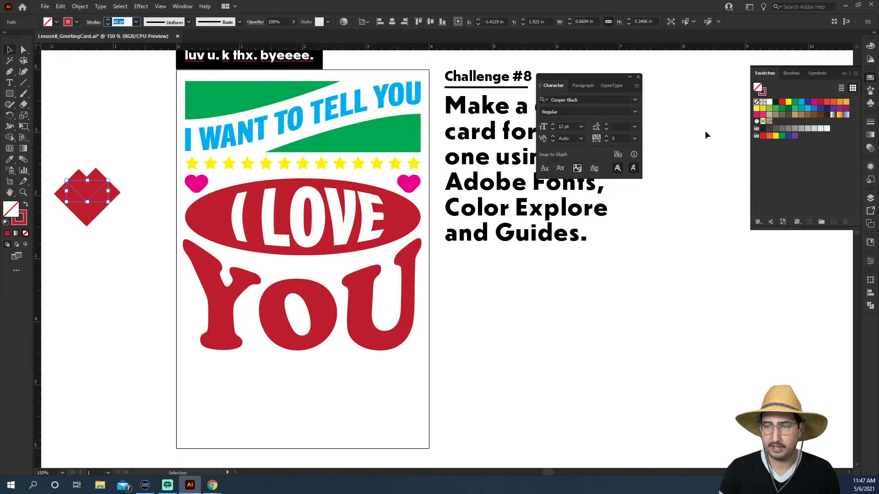
left_click(872, 122)
left_click(802, 143)
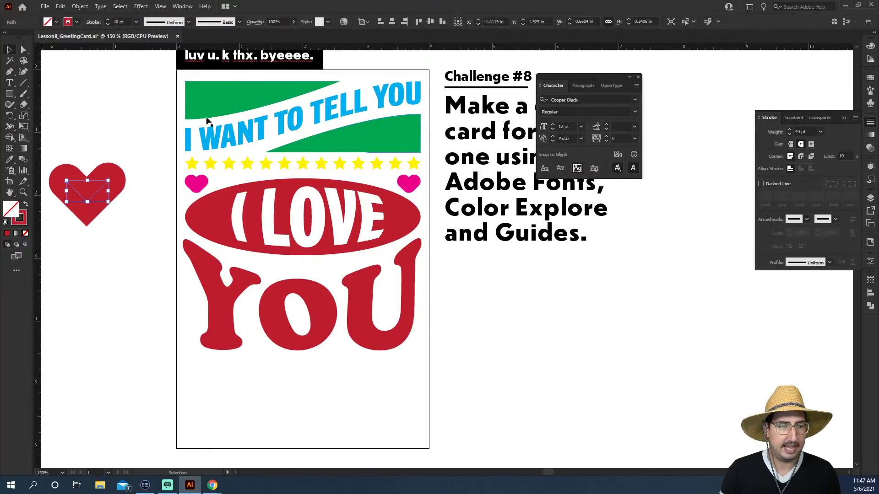
left_click_drag(118, 151, 72, 235)
key("Delete")
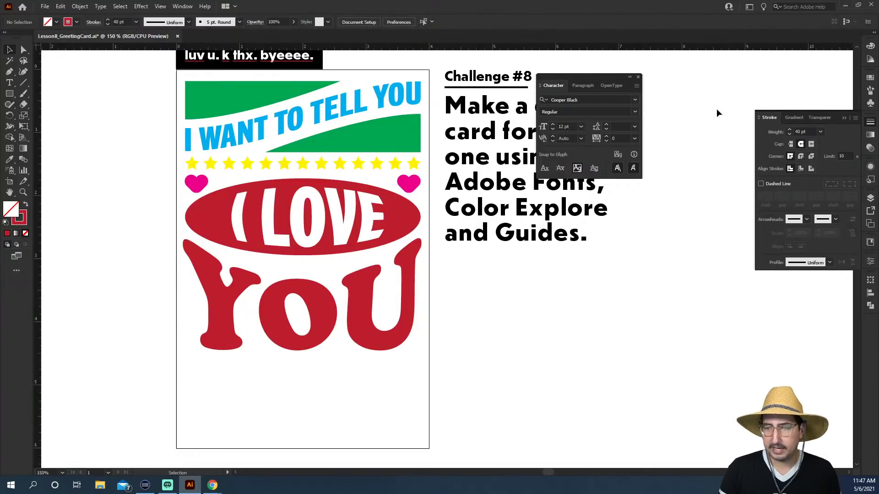
Step: Open Adobe Color Themes in Explore view and position it clear of the artboard
left_click(869, 79)
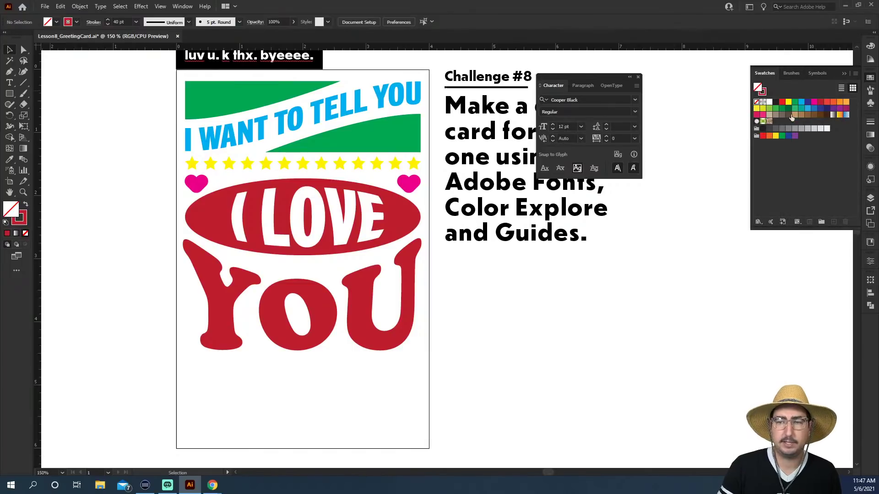
left_click(770, 222)
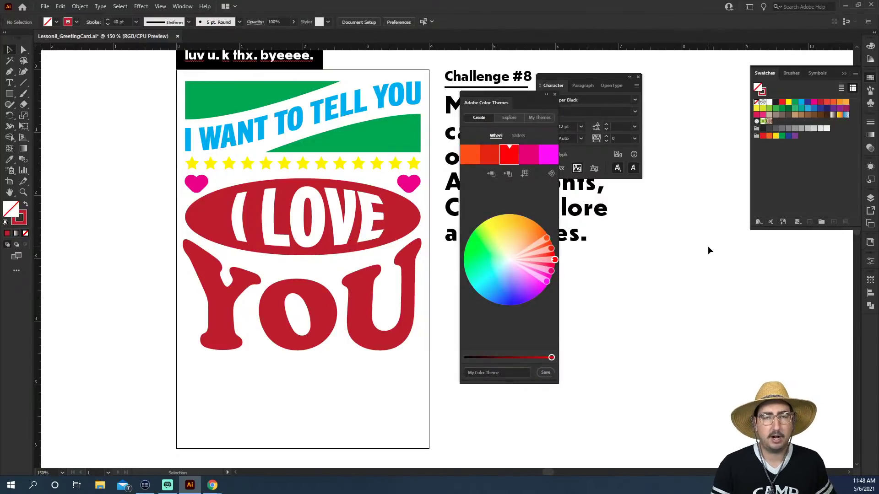
left_click(515, 118)
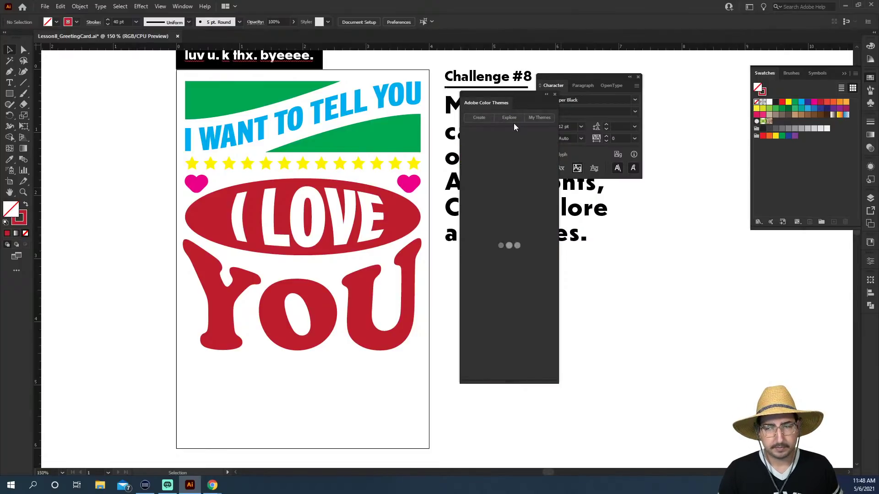
left_click_drag(523, 95, 603, 98)
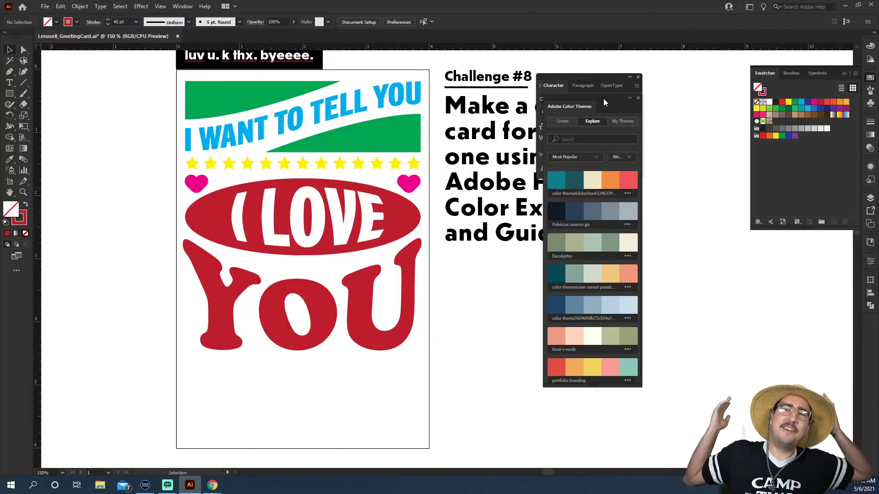
Step: Search Adobe Color Themes for "mothers day", add the Copy of Mothers Day theme to the swatches, and close the themes
left_click(592, 139)
type("mothers day")
key("Return")
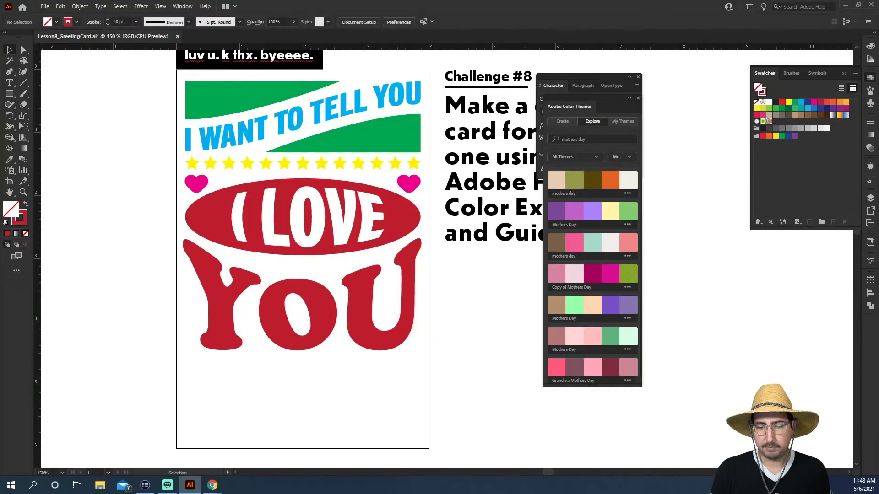
left_click(628, 287)
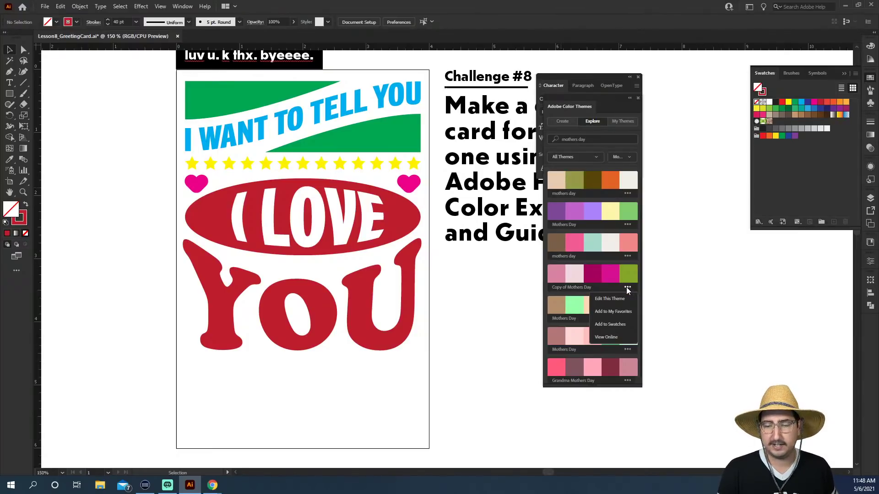
left_click(614, 324)
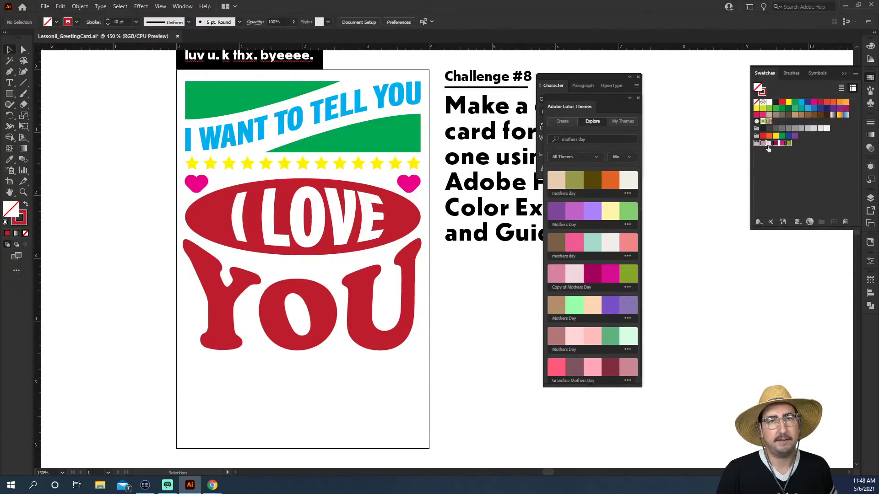
left_click(791, 156)
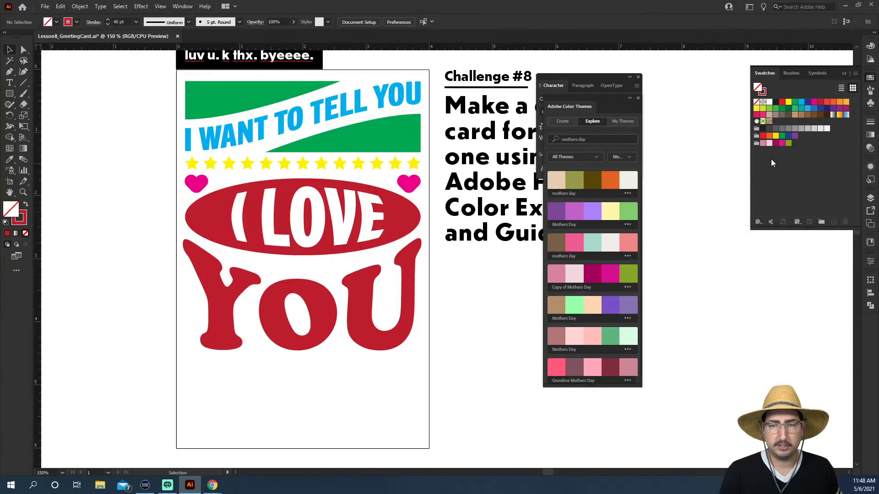
left_click(638, 98)
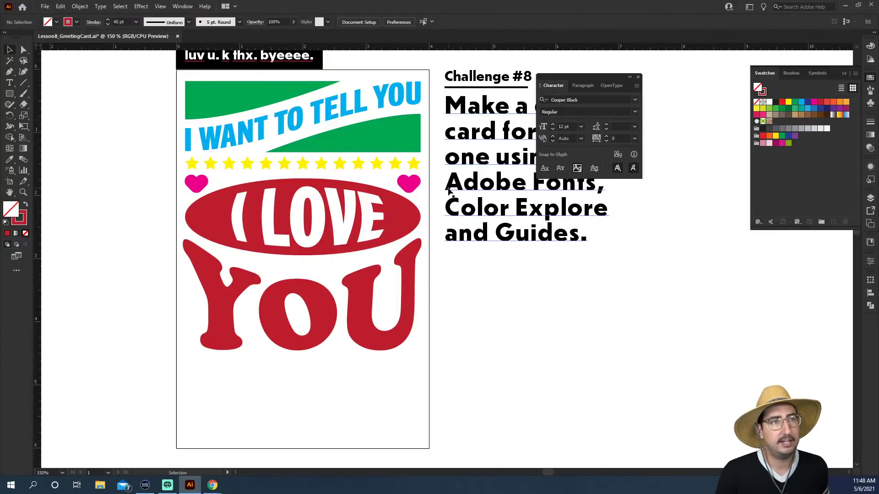
Step: Select all the card artwork and try Recolor Artwork with larger shares of yellow and magenta in the prominent colors
left_click_drag(168, 81, 427, 366)
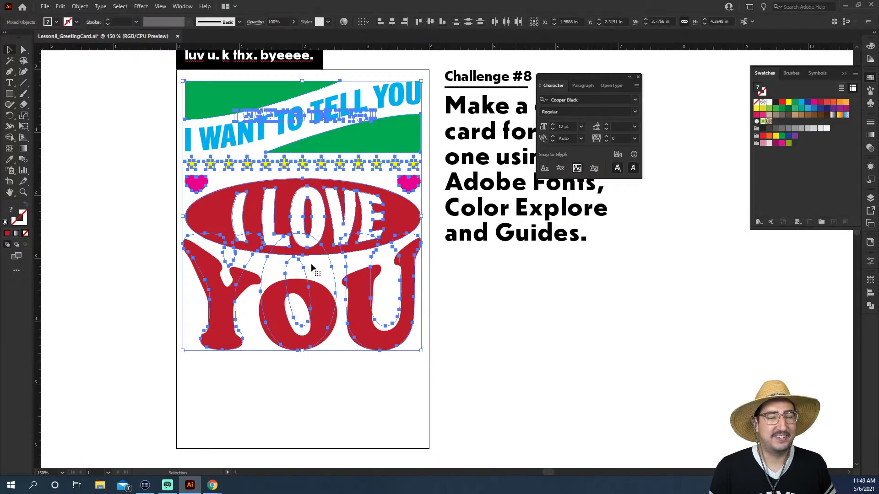
left_click(59, 7)
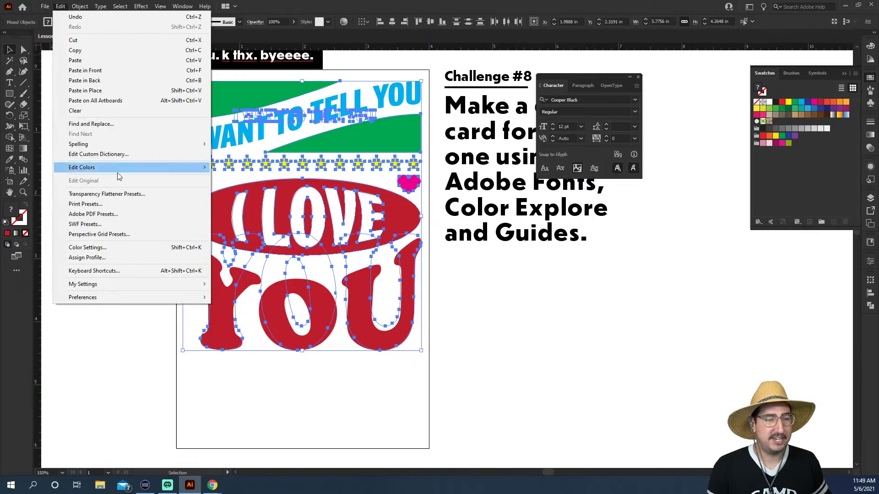
mouse_move(125, 170)
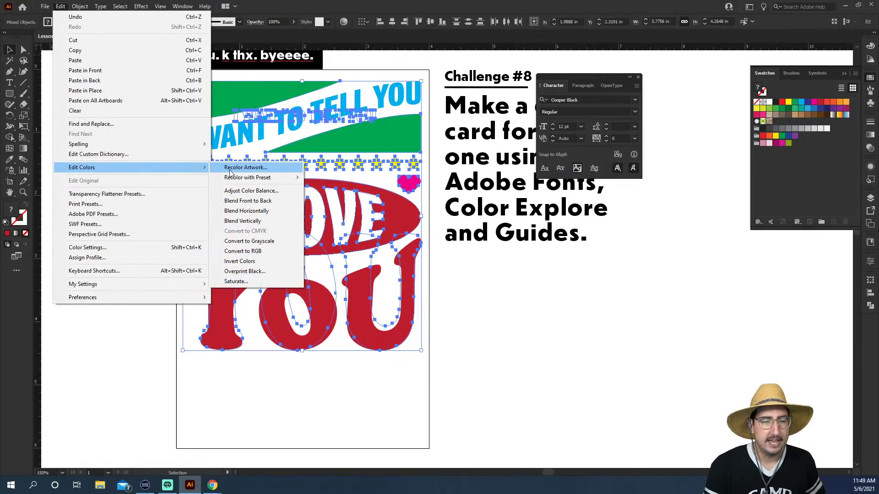
left_click(231, 169)
left_click_drag(528, 90, 591, 73)
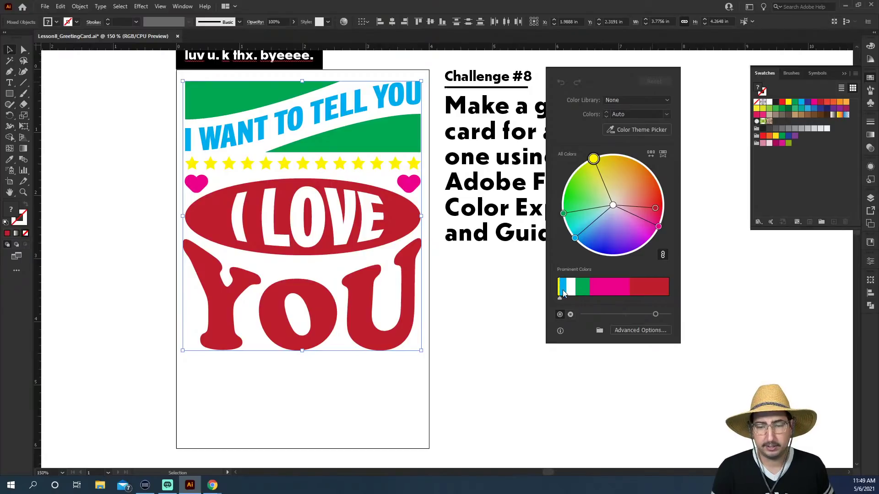
left_click_drag(559, 298, 597, 299)
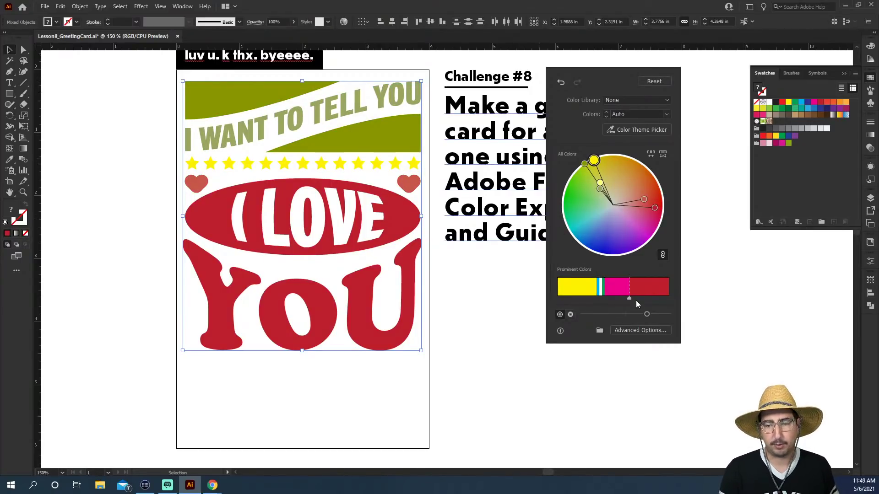
left_click_drag(630, 298, 660, 300)
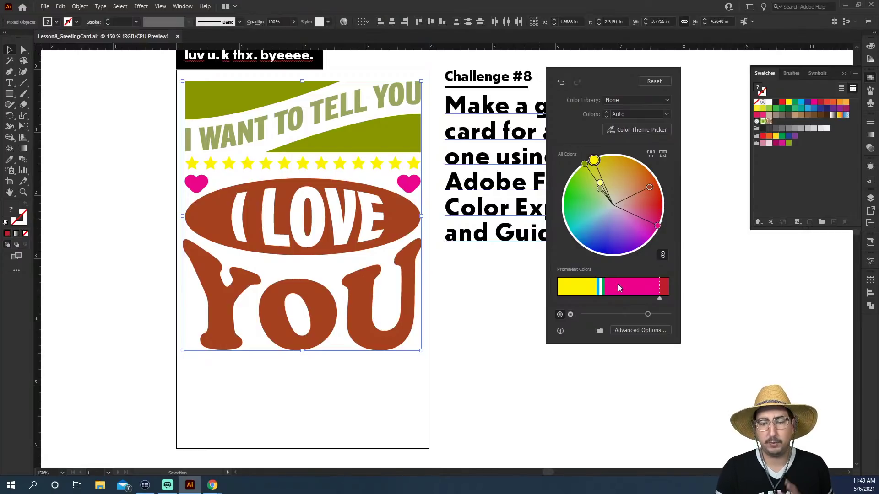
Step: Try adjusting the recoloring's saturation and brightness, open the advanced options, and cancel the recoloring
mouse_move(648, 314)
left_mouse_down()
mouse_move(633, 314)
mouse_move(662, 316)
left_mouse_up()
left_click(571, 314)
left_click(611, 314)
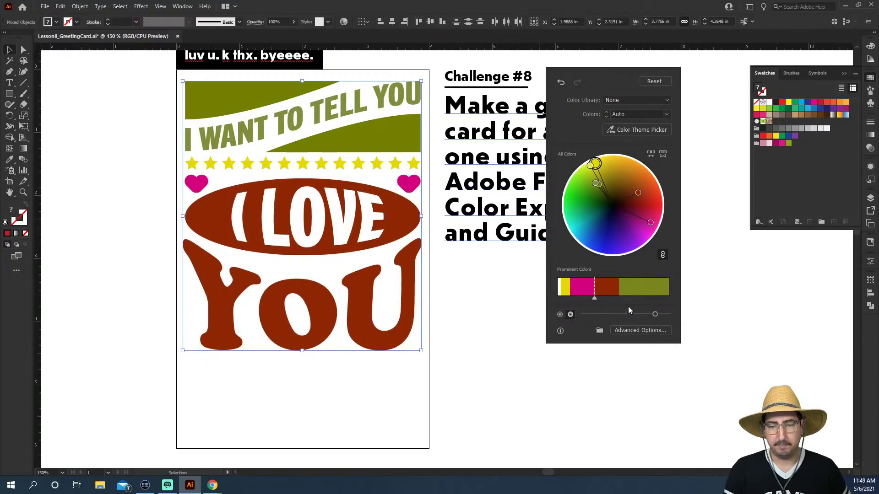
left_click(637, 330)
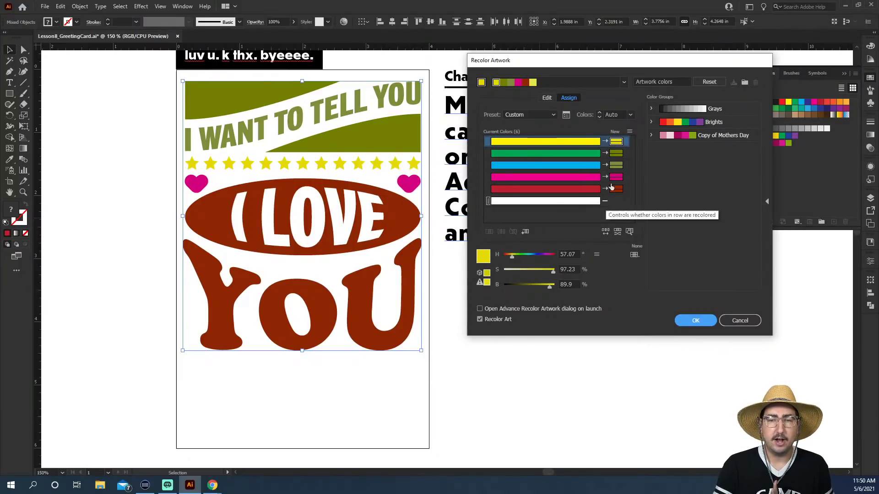
left_click(740, 321)
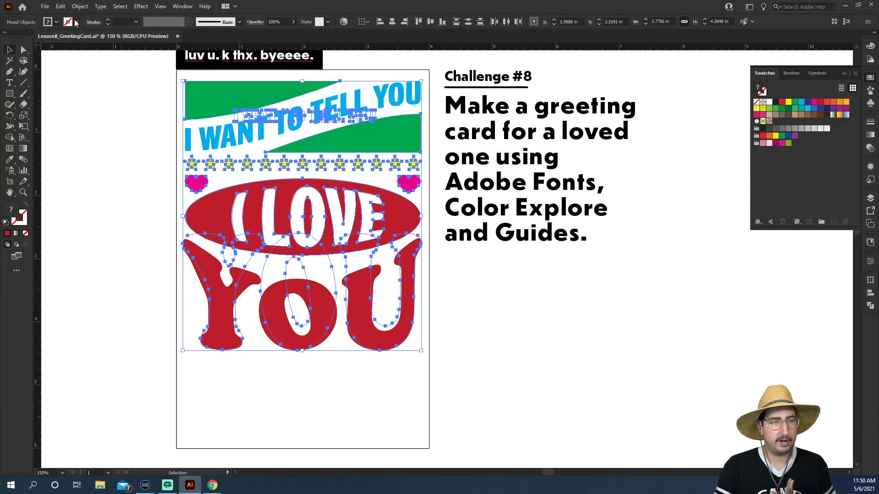
Step: Reopen Recolor Artwork with its advanced options and try the Copy of Mothers Day color group on the card
left_click(60, 7)
mouse_move(201, 168)
left_click(229, 168)
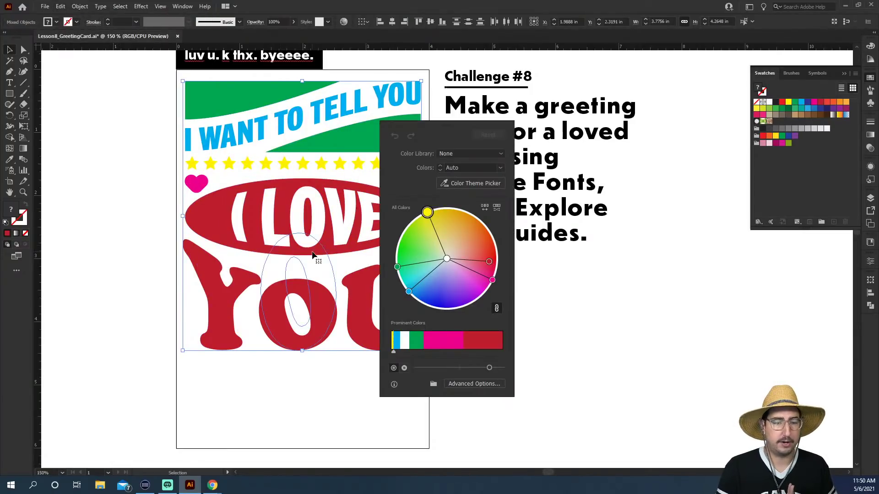
left_click(471, 383)
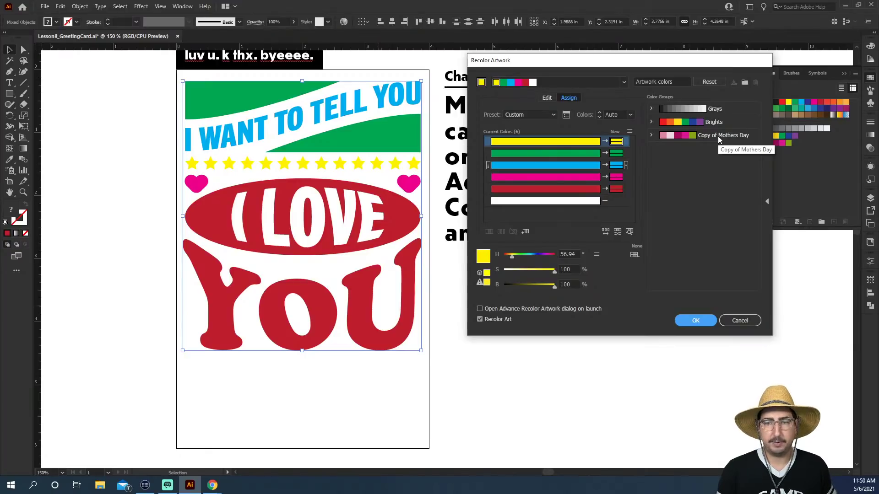
left_click(651, 135)
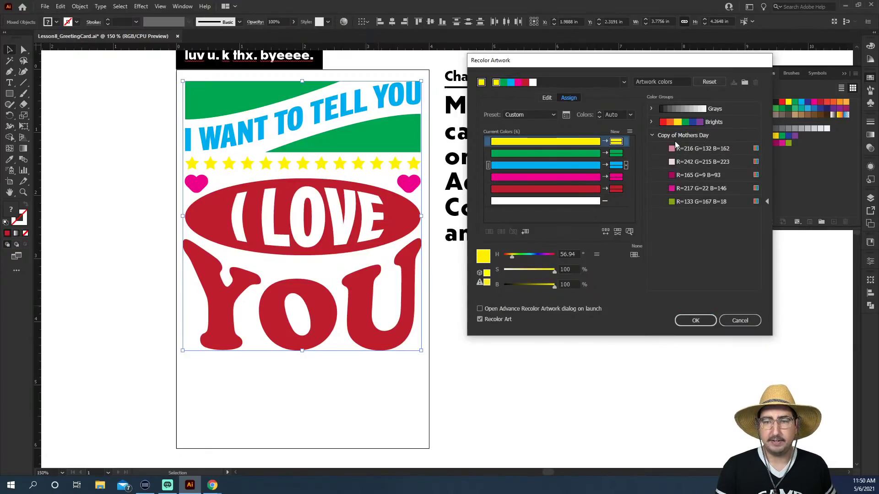
left_click(652, 136)
left_click(712, 136)
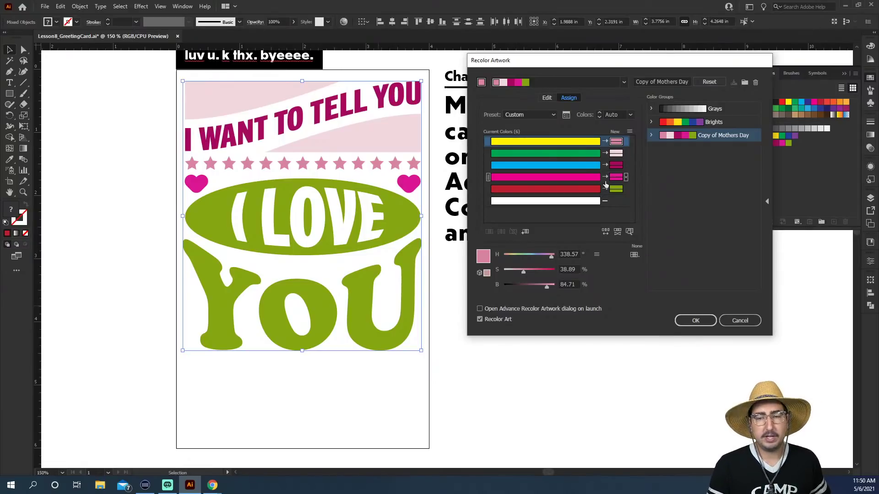
Step: Repeatedly randomize the order of the theme colors across the artwork, and cancel the recoloring
left_click(606, 232)
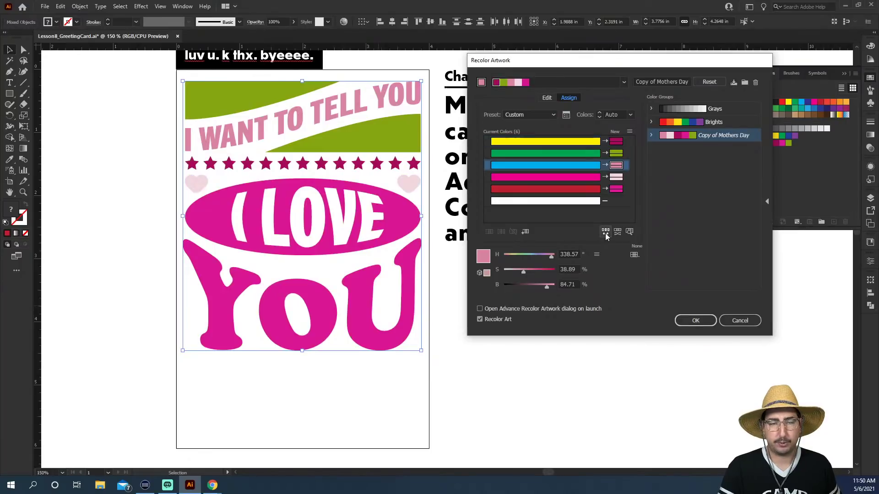
left_click(605, 232)
left_click(605, 232)
left_click(605, 232)
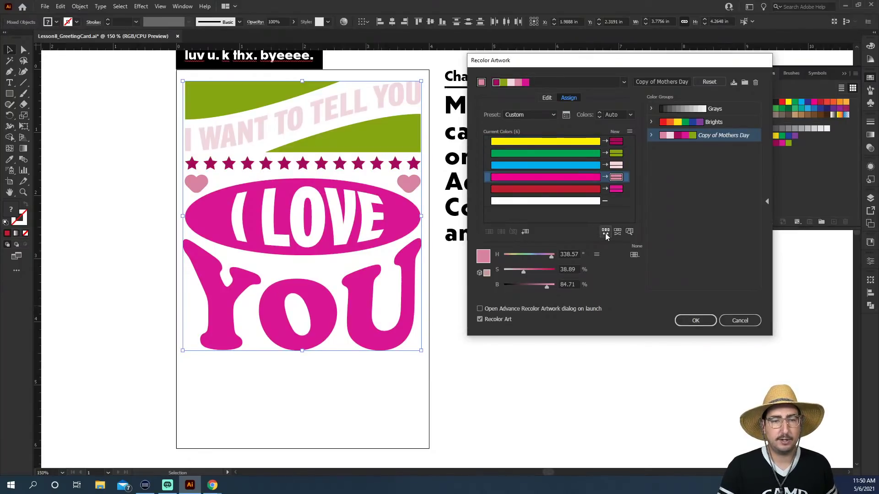
left_click(605, 231)
left_click(605, 231)
left_click(605, 231)
left_click(605, 232)
left_click(605, 233)
left_click(605, 233)
left_click(605, 232)
left_click(606, 233)
left_click(605, 233)
left_click(605, 233)
left_click(605, 232)
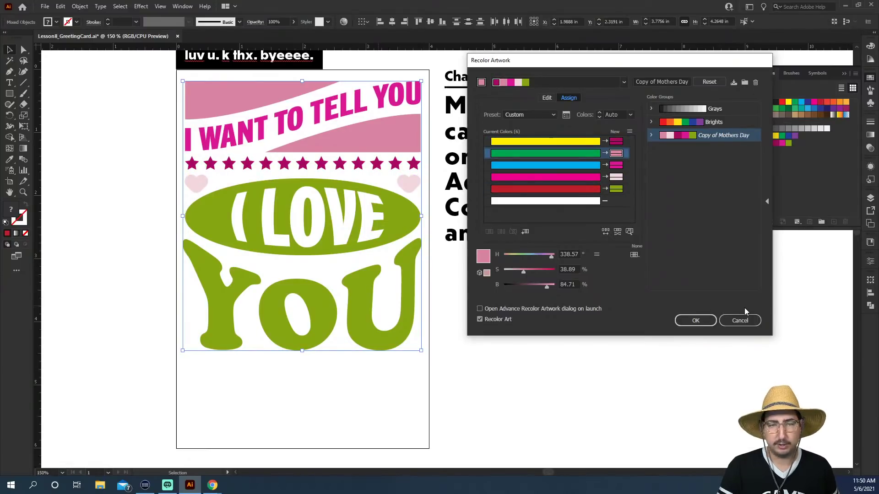
left_click(747, 320)
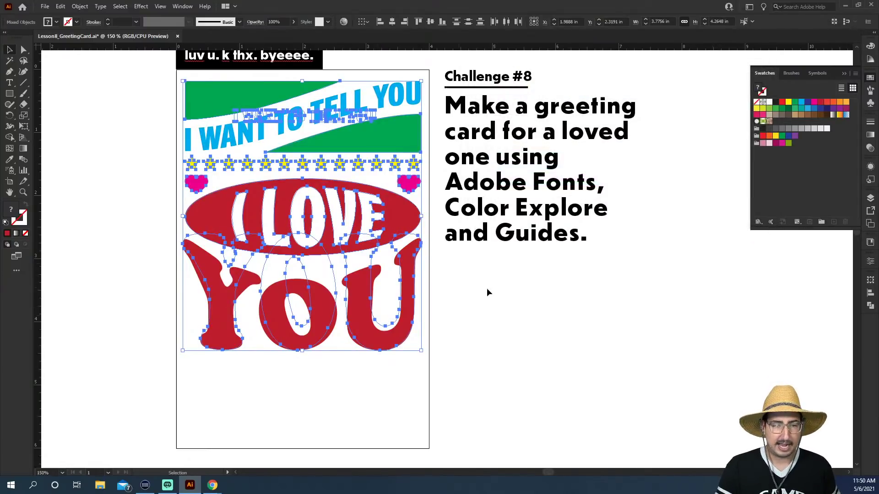
Step: Draw a rectangle about 4.01 by 4.66 in behind the card artwork, filled with brown C=35 M=60 Y=80 K=25
left_click(482, 284)
key("m")
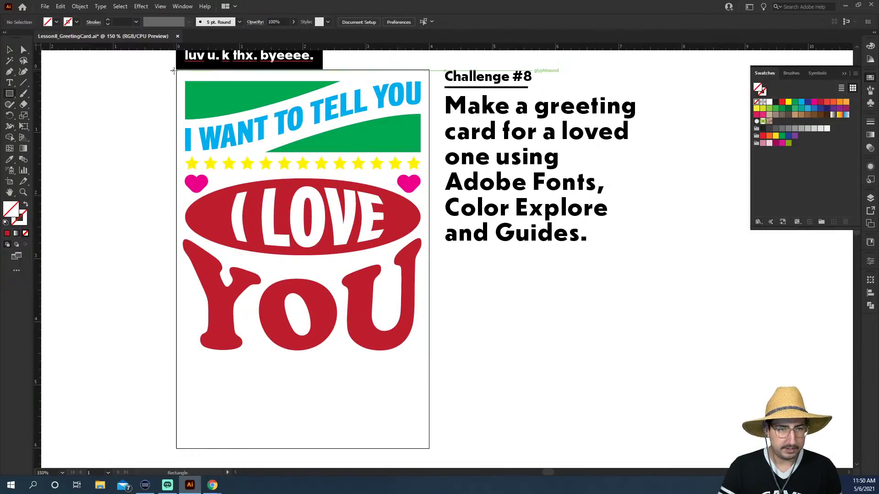
left_click_drag(177, 72, 429, 363)
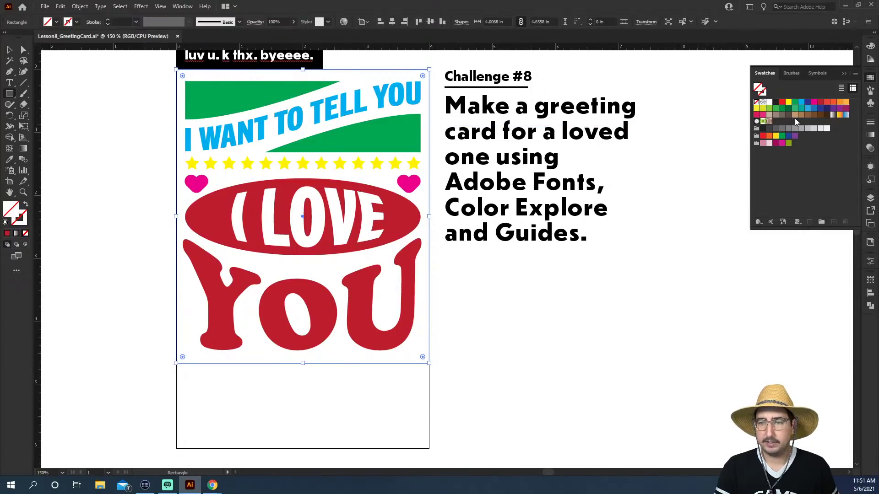
left_click(808, 115)
key("ctrl+shift+bracketleft")
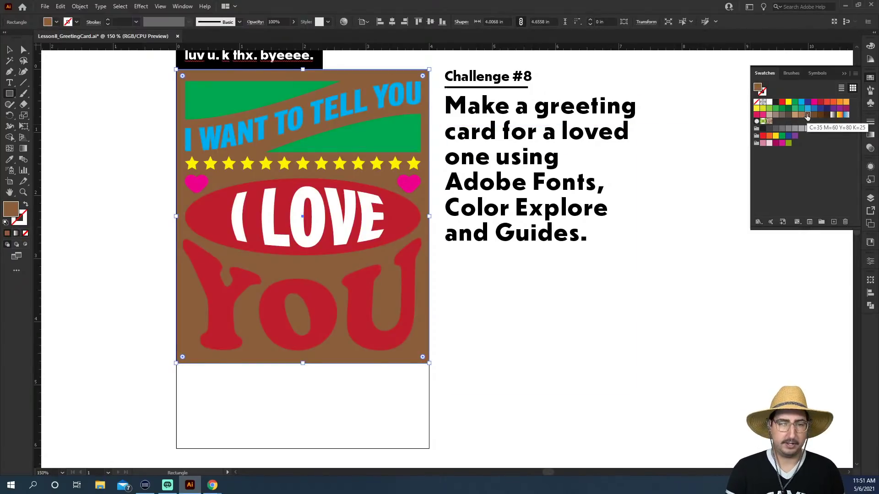
Step: Recolor the YOU lettering with a purple swatch and leave nothing selected
key("v")
left_click(608, 315)
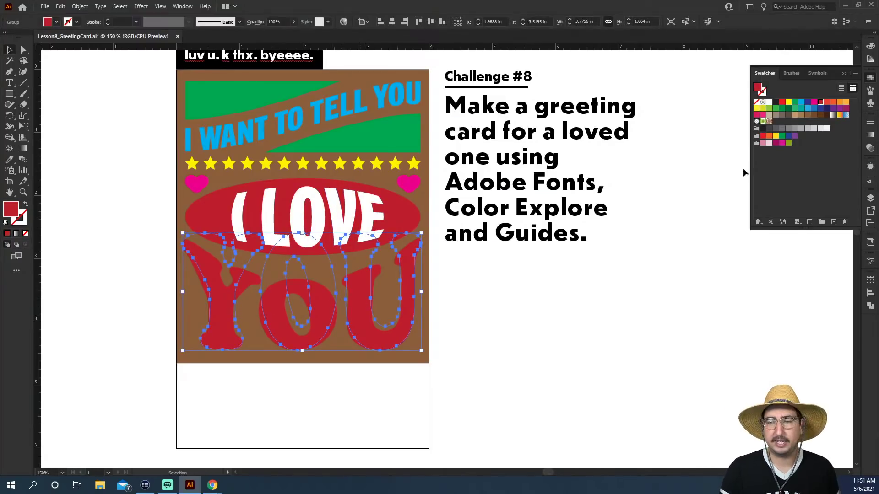
left_click(833, 108)
left_click(708, 279)
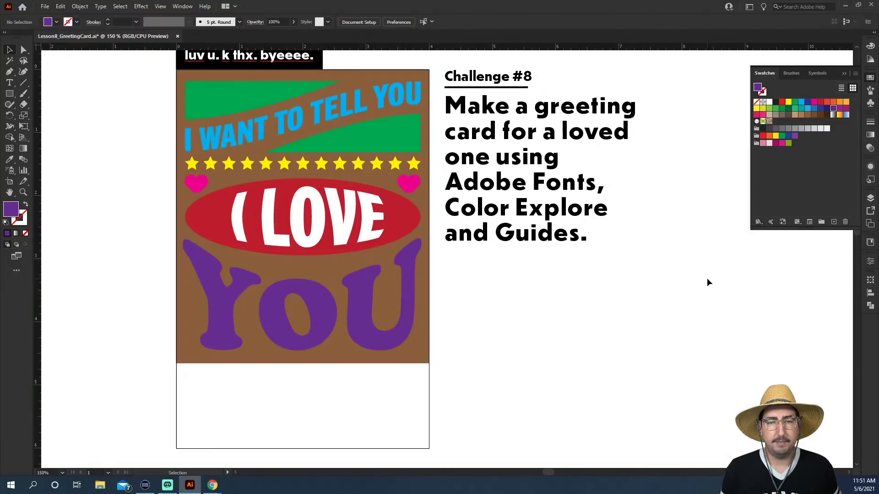
left_click(351, 225)
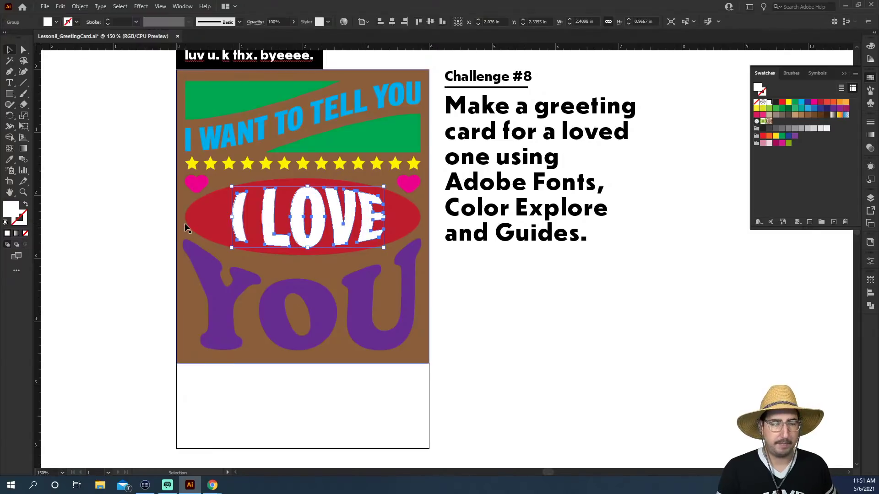
left_click(150, 179)
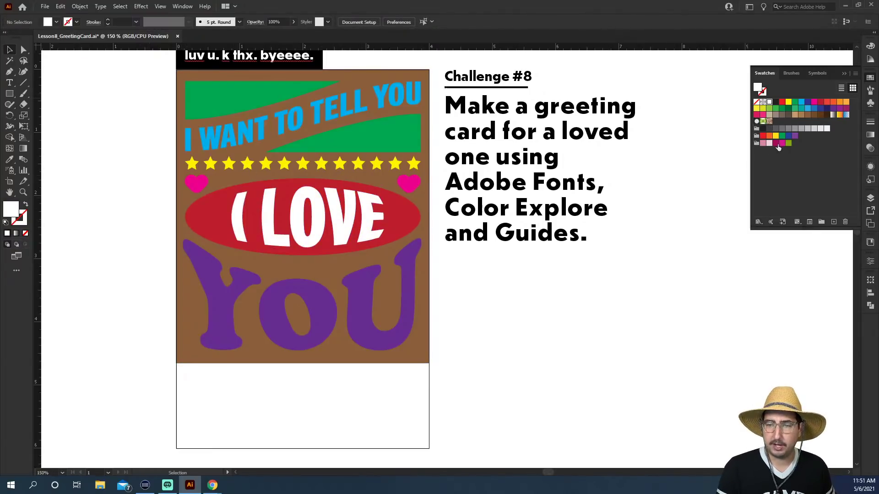
Step: Draw a square about 0.96 in wide beside the artboard and fill it with the bright magenta from the Mothers Day group
key("m")
left_click_drag(496, 305, 557, 341)
key("v")
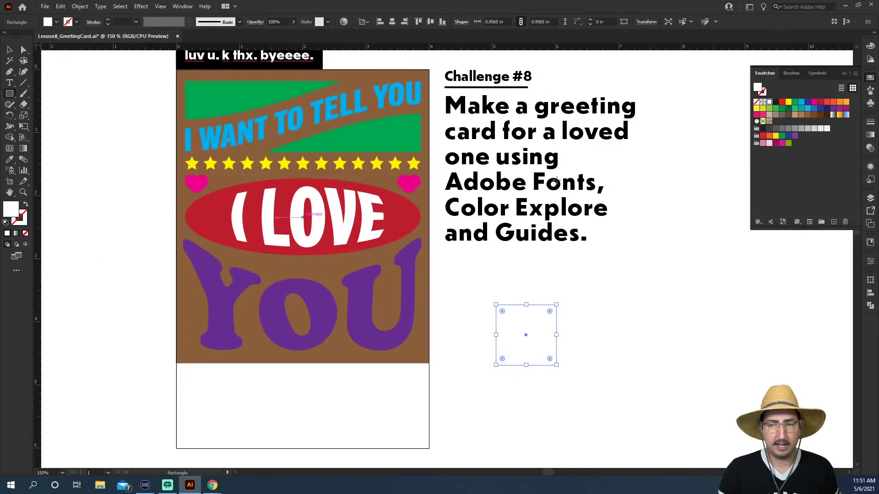
left_click(781, 145)
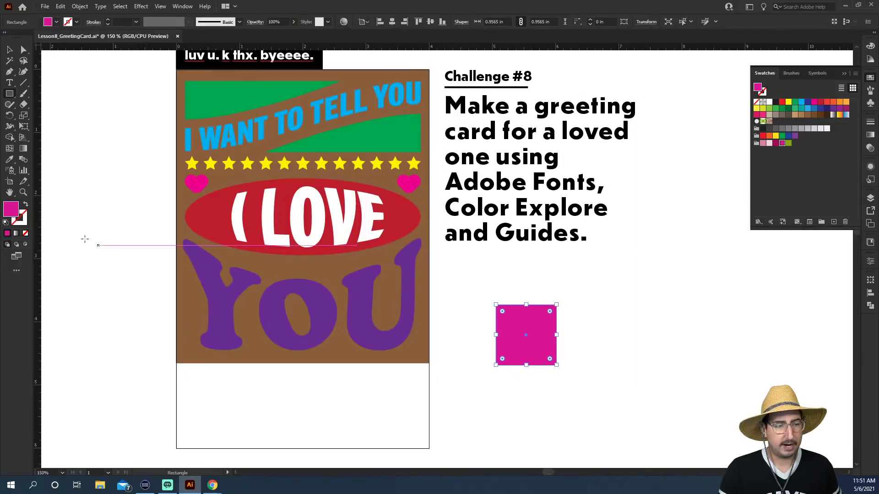
Step: Change the square's fill to blue R=25 G=171 B=216 with the Color Picker
double_click(11, 210)
left_click(500, 209)
left_click(585, 159)
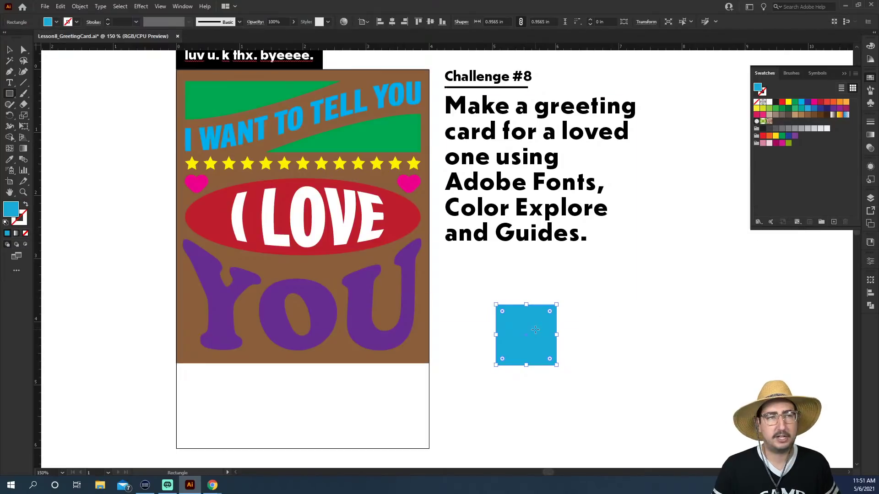
Step: Save the square's blue as a global process swatch and place it first in the Copy of Mothers Day color group
left_click(833, 222)
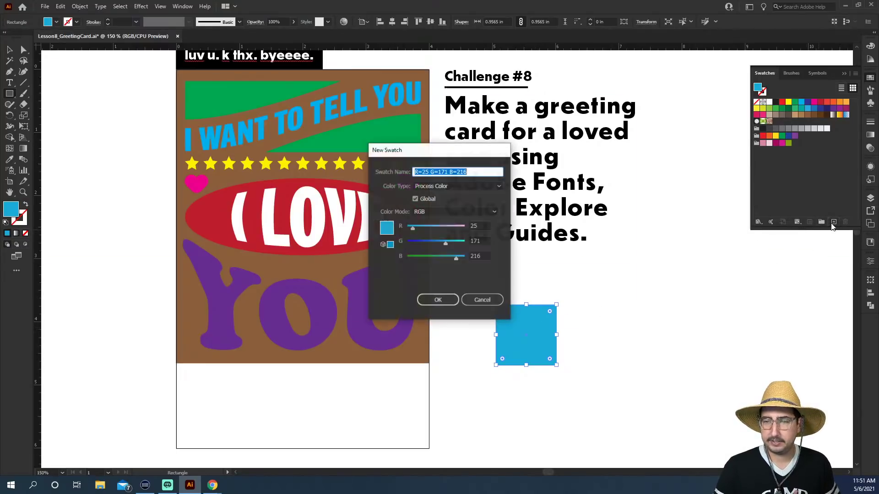
left_click(438, 300)
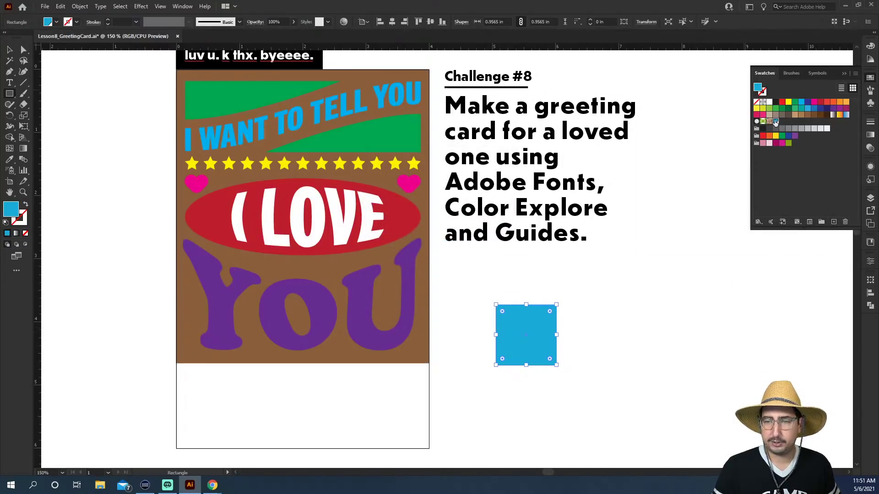
left_click_drag(777, 123, 762, 144)
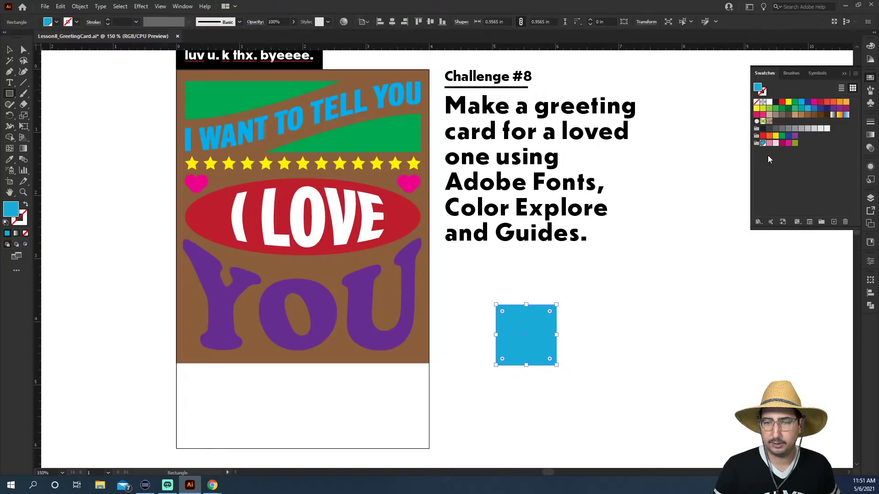
left_click(767, 161)
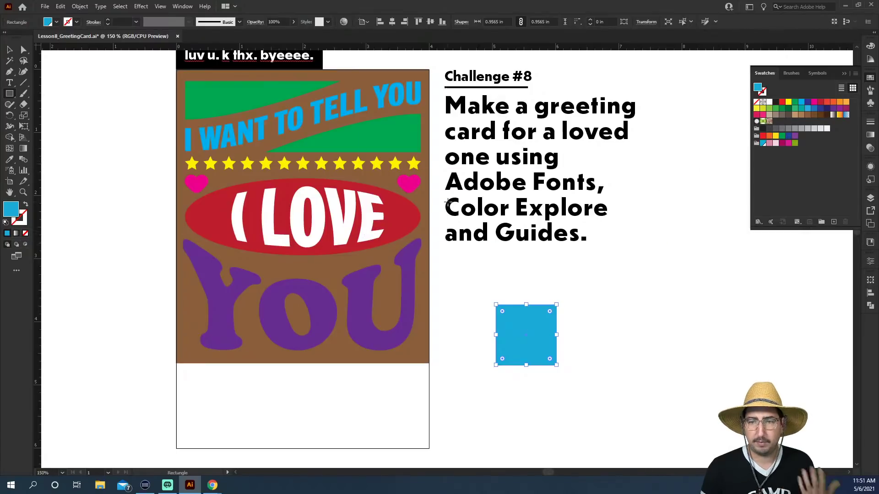
left_click(788, 144)
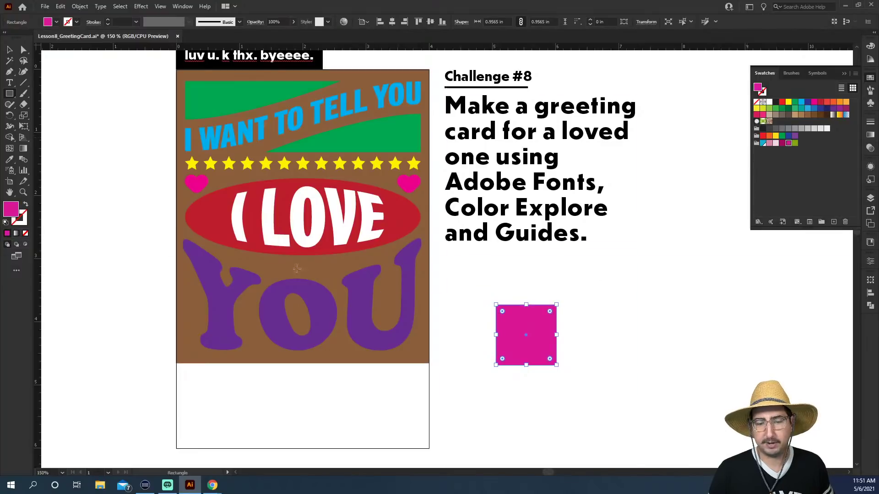
double_click(15, 210)
left_click(568, 173)
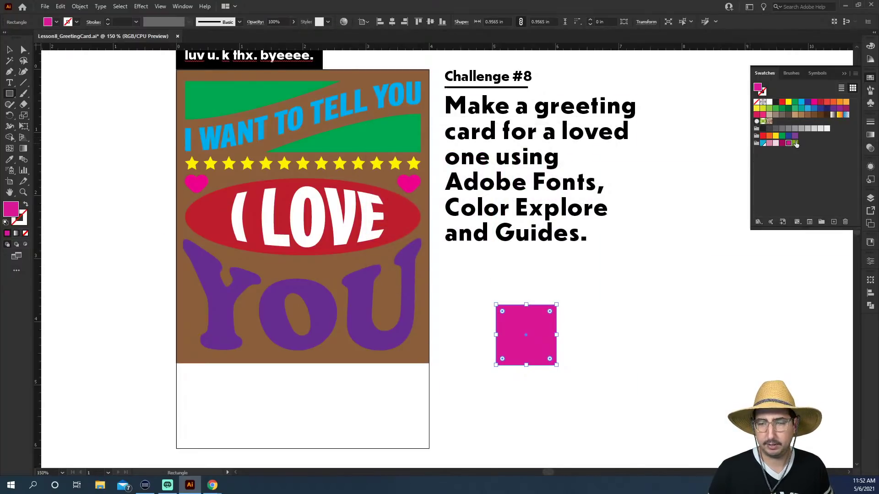
Step: Change the square's fill to gold d8b41a with the Color Picker, starting from the green swatch of the Copy of Mothers Day group
left_click(795, 143)
double_click(14, 211)
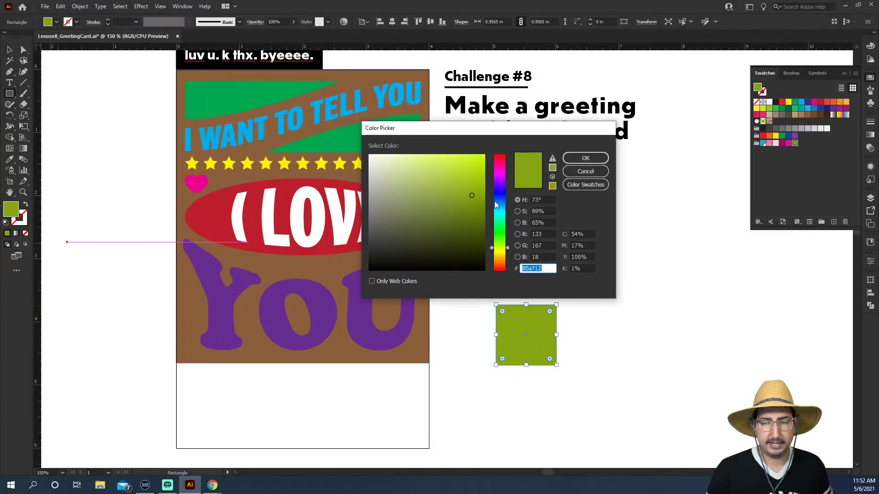
left_click(503, 252)
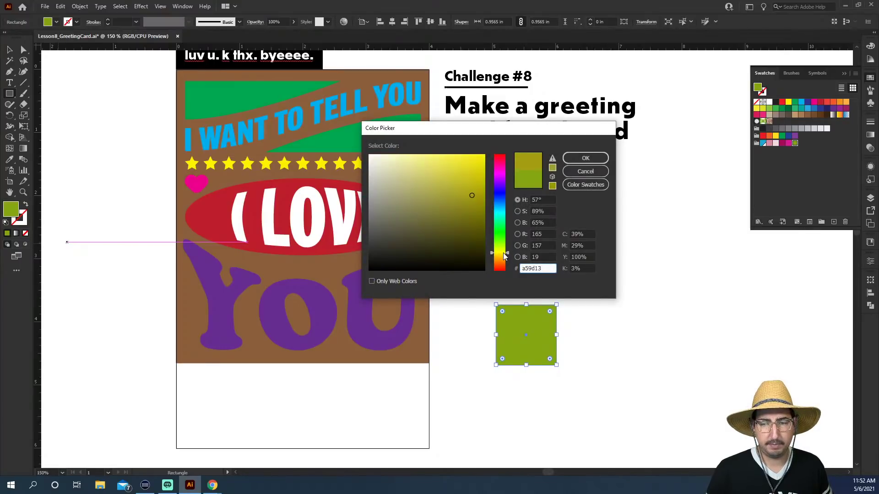
left_click(470, 173)
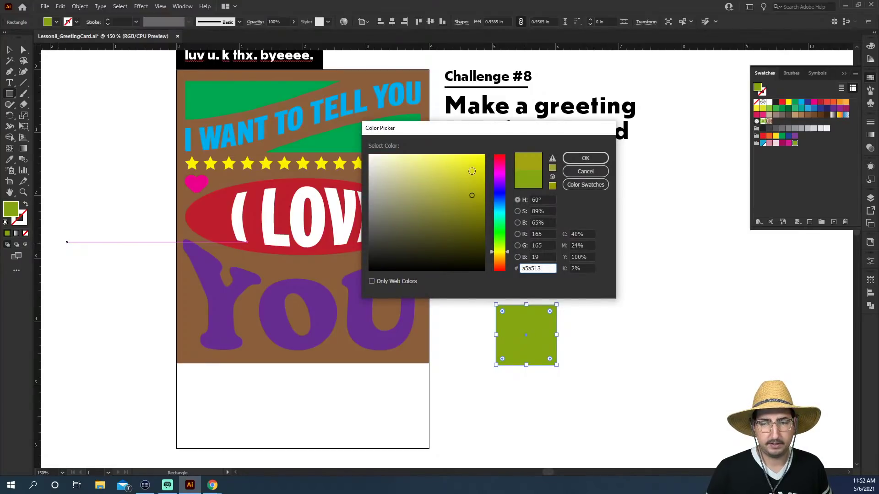
left_click(507, 256)
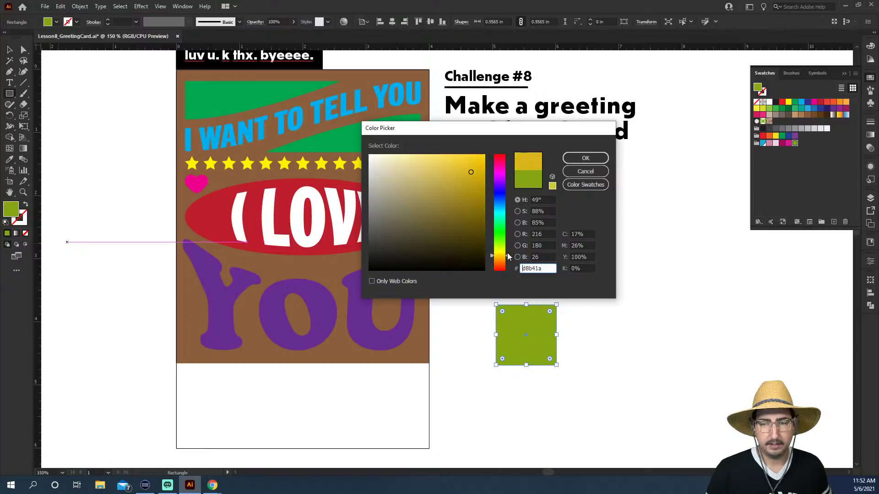
left_click(577, 158)
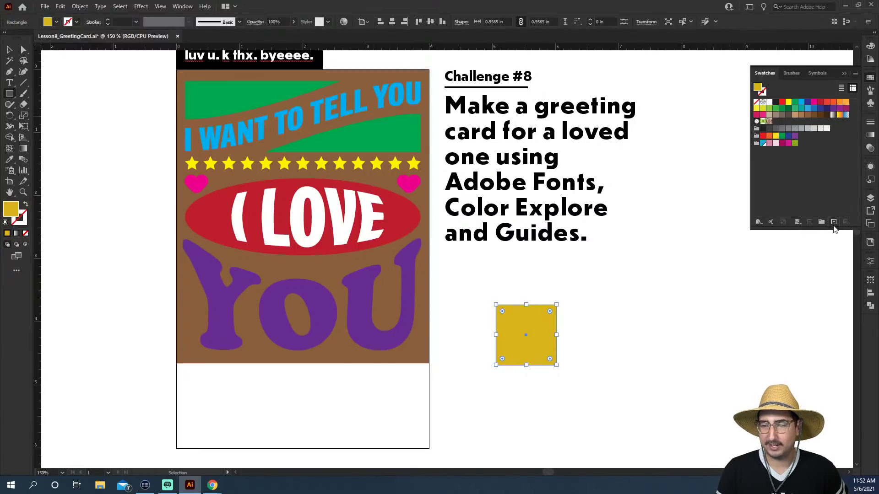
Step: Save the square's gold as a new swatch and place it first in the Copy of Mothers Day color group
left_click(833, 222)
left_click(438, 300)
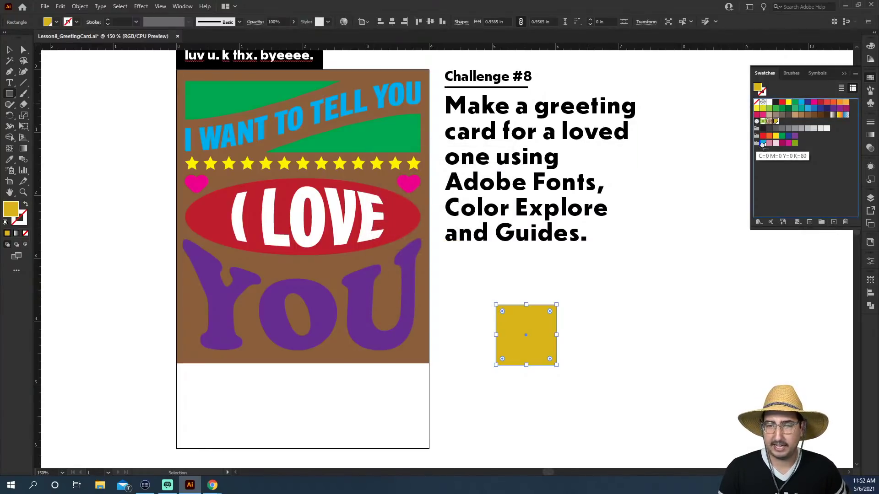
left_click(772, 173)
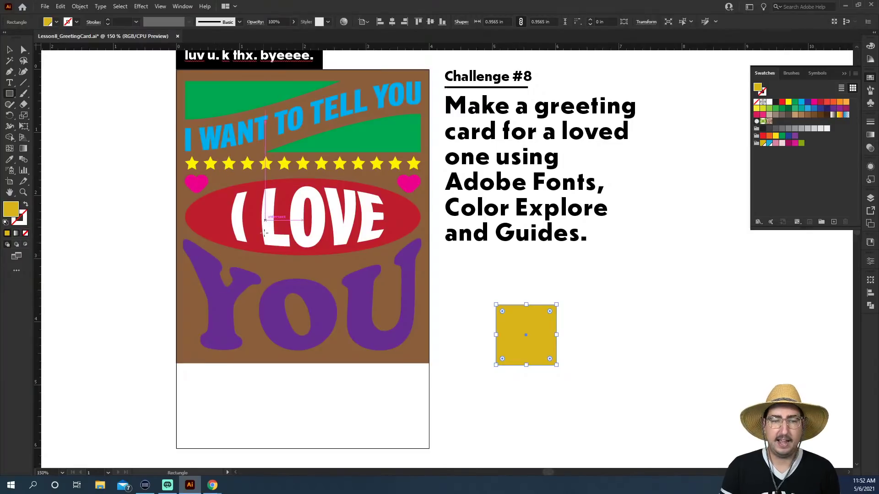
Step: Recolor the whole card artwork with the Copy of Mothers Day color group in the advanced Recolor Artwork options
key("v")
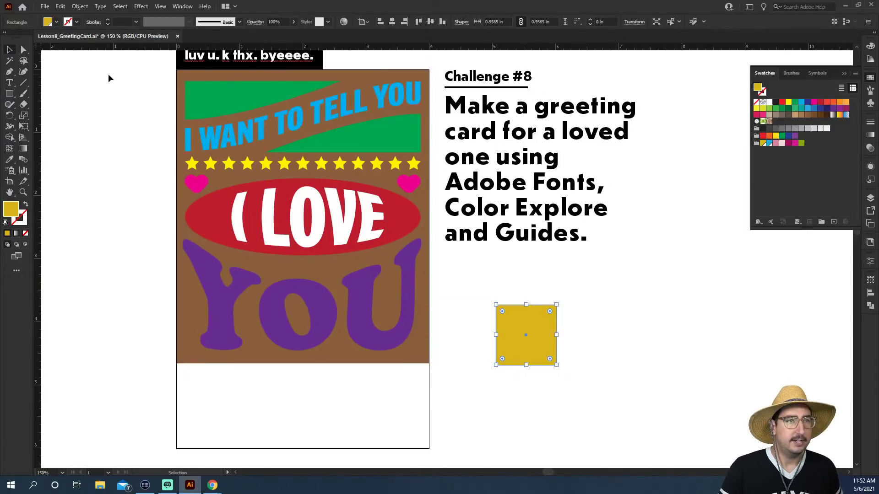
left_click_drag(126, 80, 422, 364)
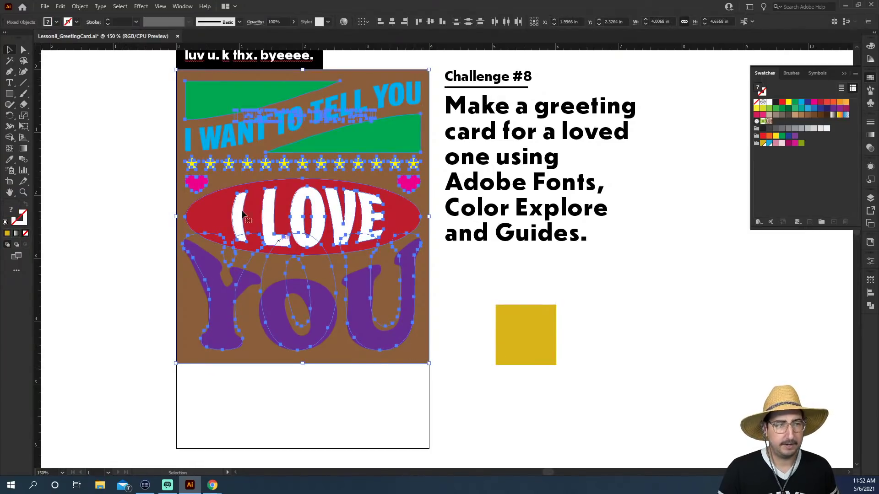
left_click(60, 7)
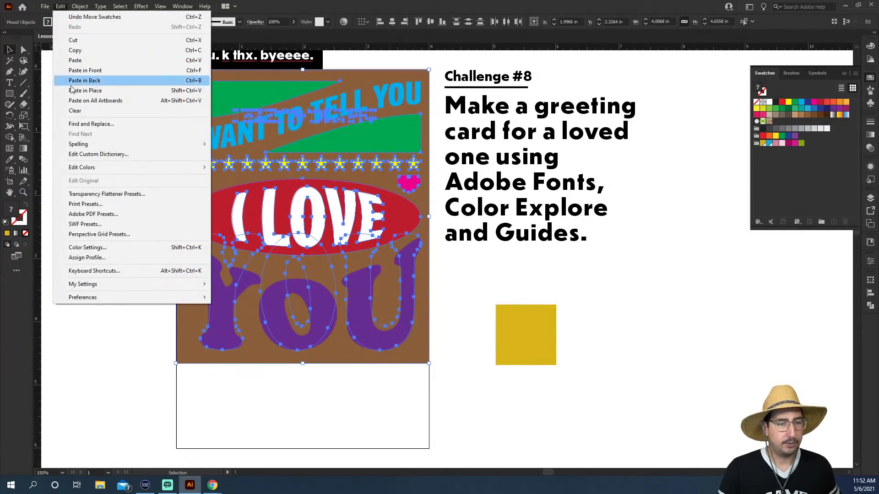
mouse_move(104, 168)
left_click(232, 168)
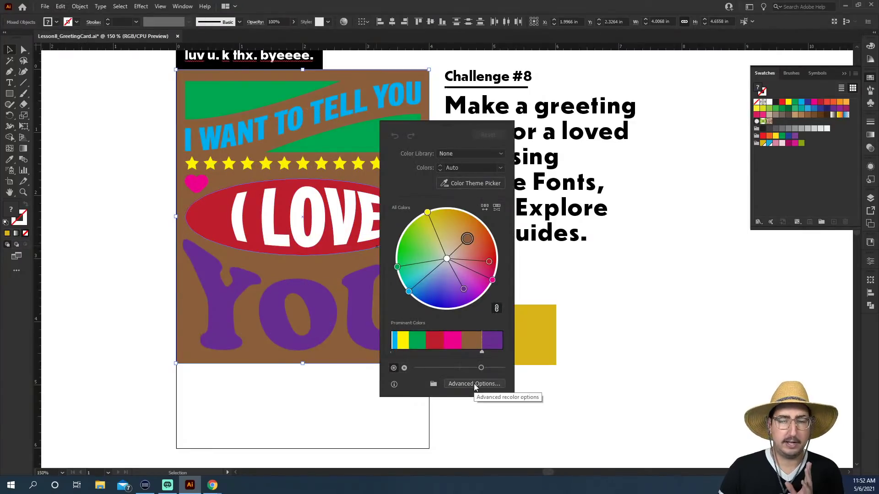
left_click(474, 385)
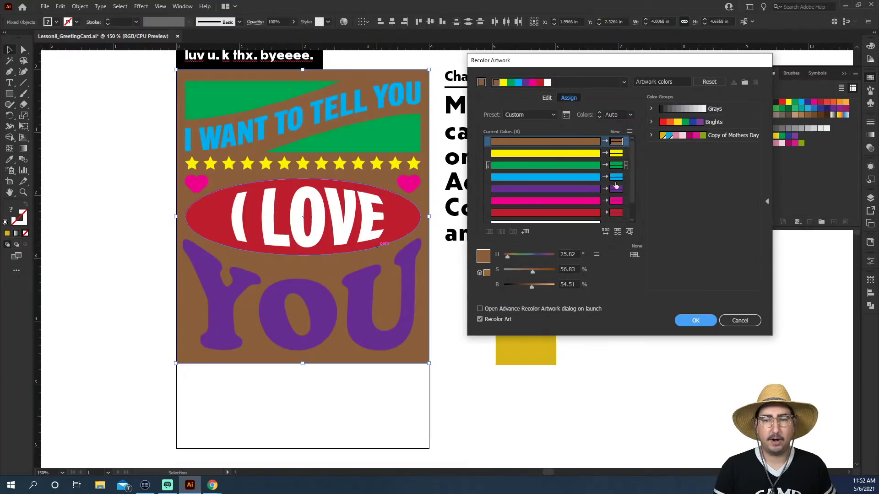
left_click(720, 138)
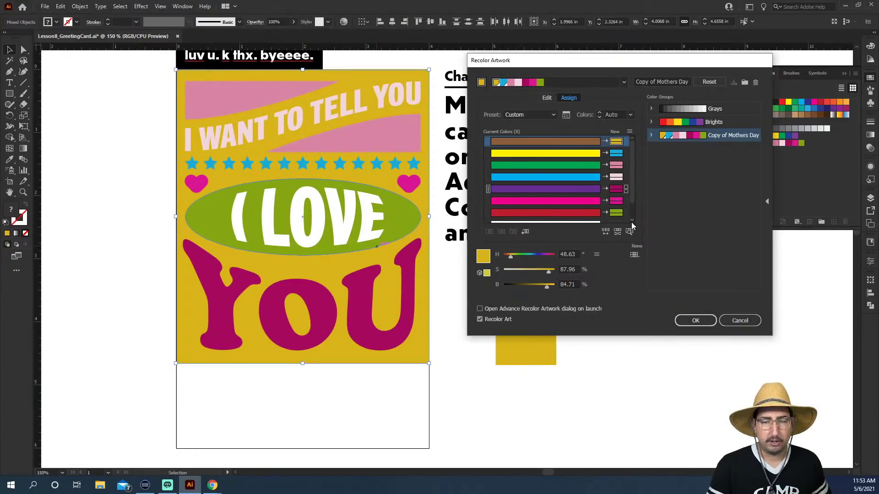
Step: Randomly change the color order of the card repeatedly to try different assignments of the Copy of Mothers Day colors
left_click(605, 233)
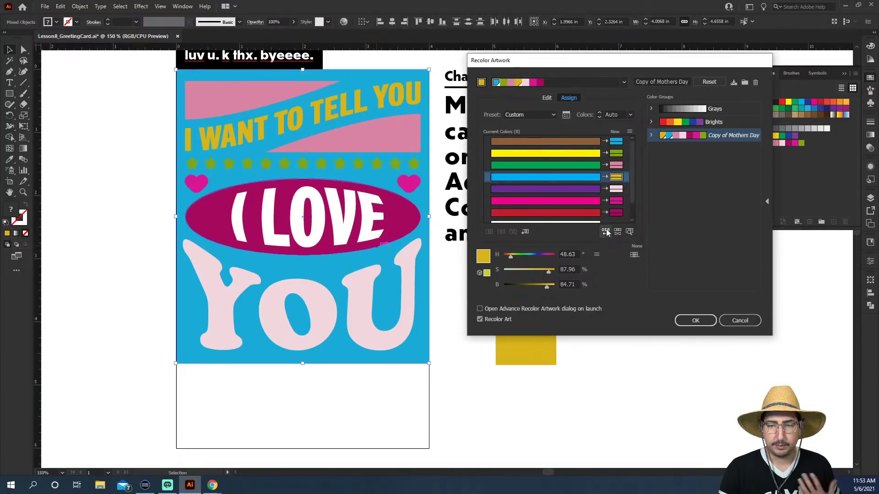
left_click(606, 233)
left_click(606, 232)
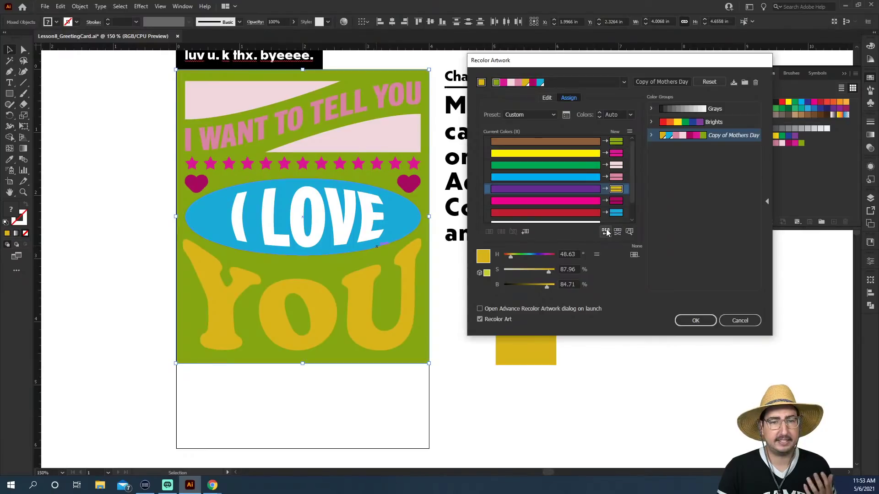
left_click(606, 232)
left_click(605, 233)
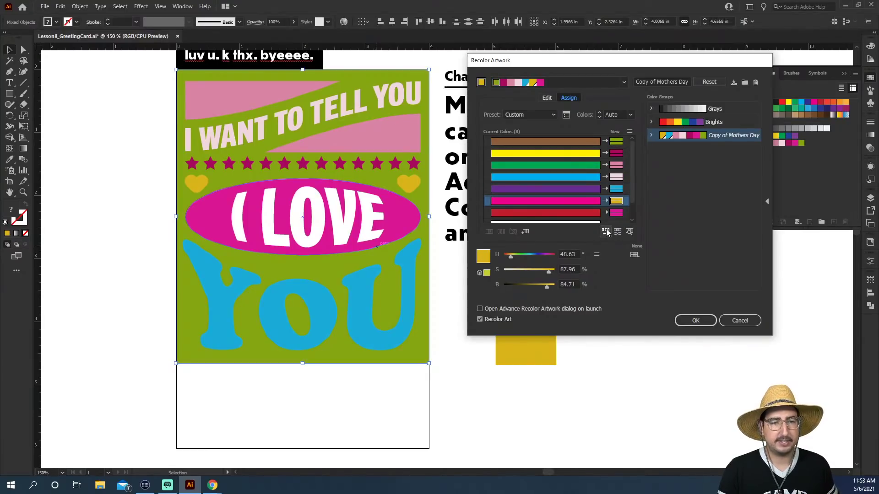
left_click(606, 232)
left_click(606, 233)
left_click(606, 232)
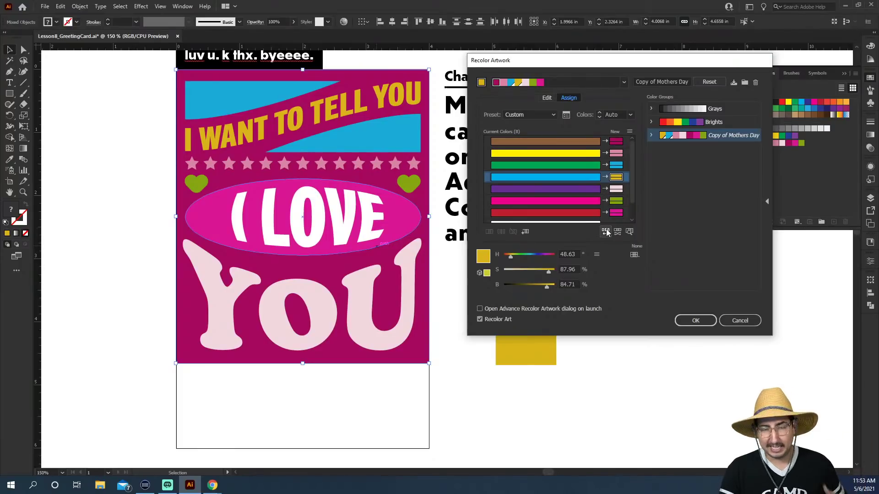
left_click(606, 232)
left_click(605, 233)
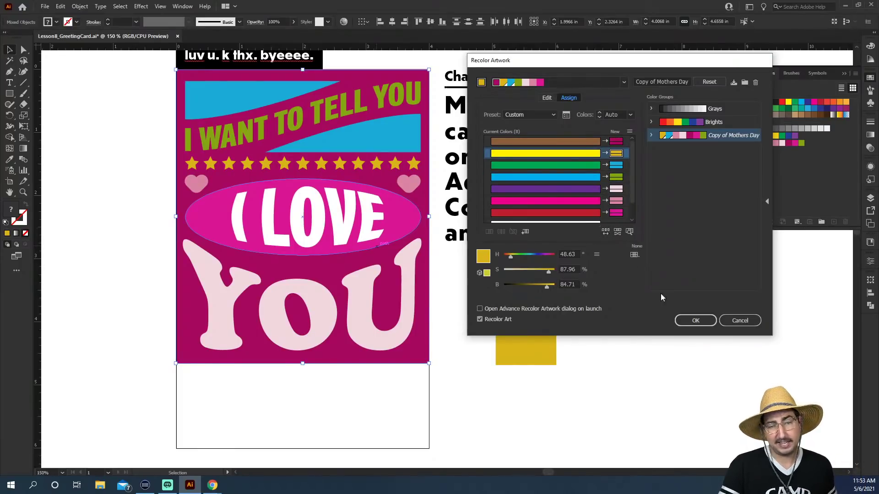
Step: Randomly change the saturation and brightness of the card's assigned colors several times
left_click(619, 231)
left_click(619, 230)
left_click(619, 230)
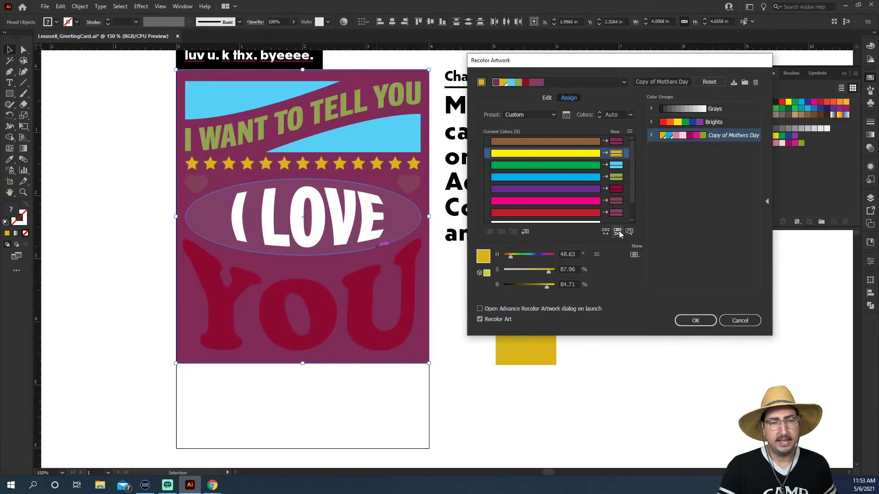
left_click(619, 231)
left_click(619, 231)
left_click(619, 230)
left_click(619, 231)
left_click(619, 231)
left_click(619, 231)
left_click(619, 231)
left_click(619, 230)
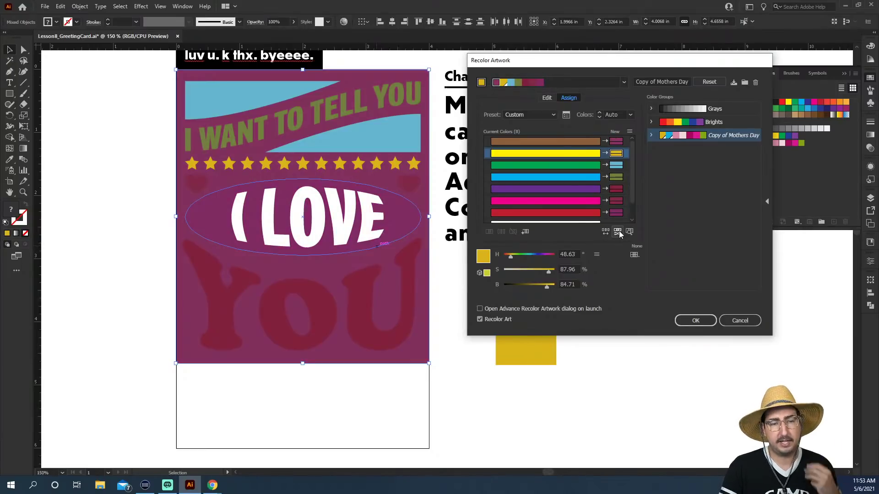
left_click(619, 230)
Step: Randomize color order, saturation and brightness until the card has a gold background, and apply the recolor without saving the swatch group changes
left_click(605, 232)
left_click(606, 231)
left_click(606, 232)
left_click(606, 232)
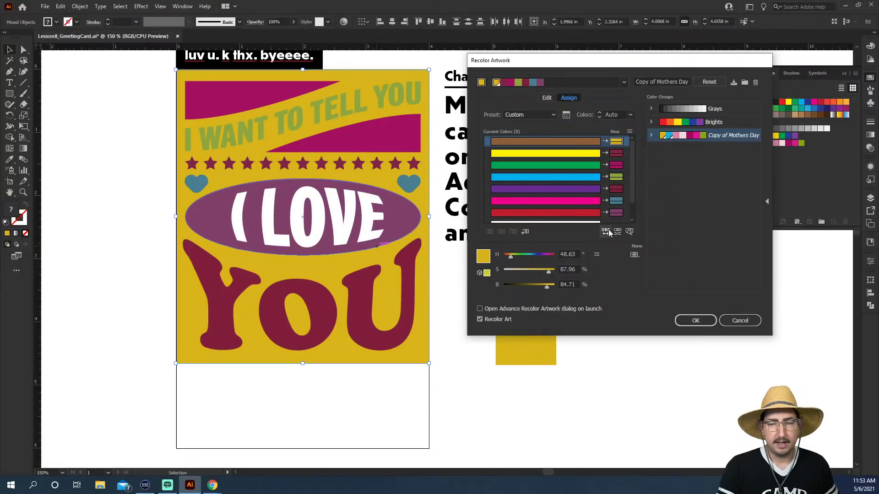
left_click(617, 232)
left_click(618, 232)
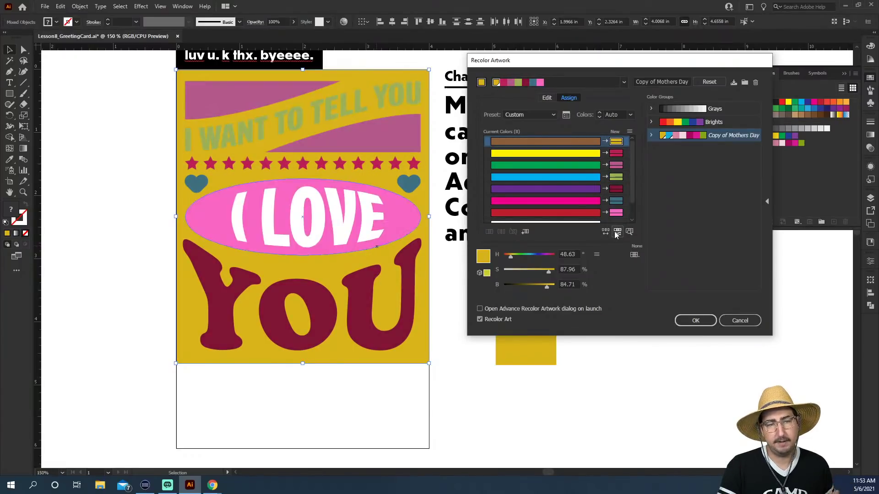
left_click(617, 232)
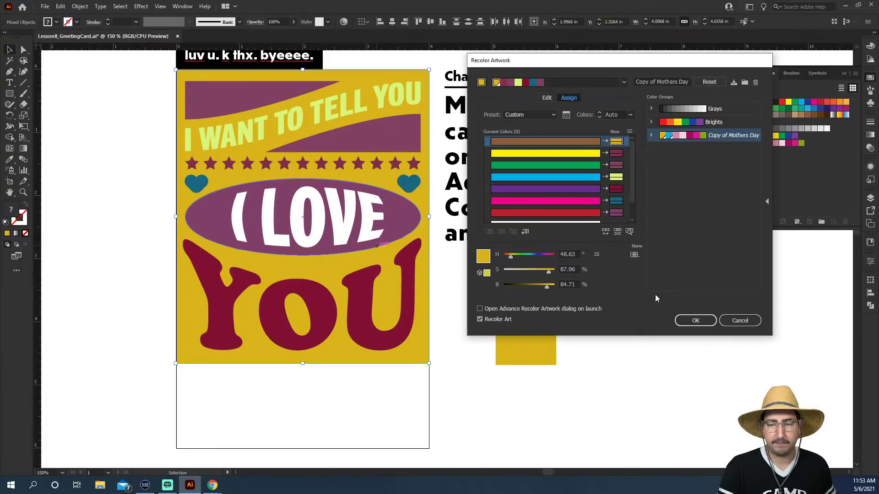
left_click(694, 321)
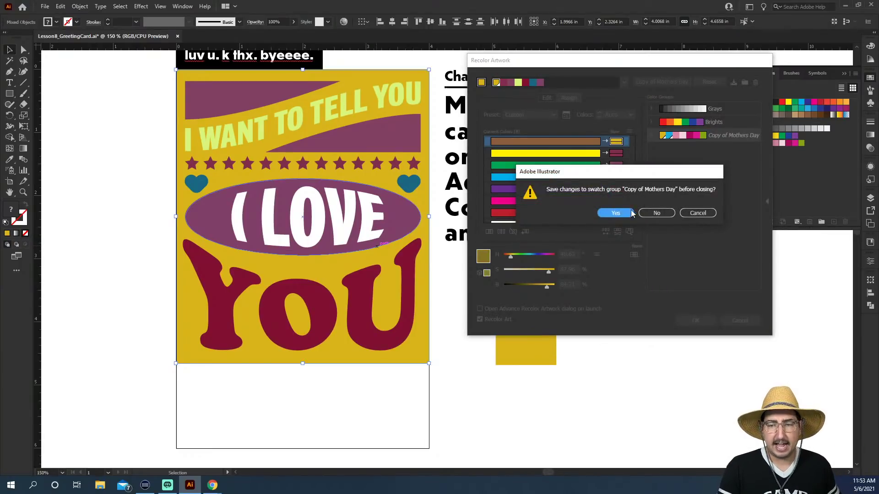
left_click(652, 213)
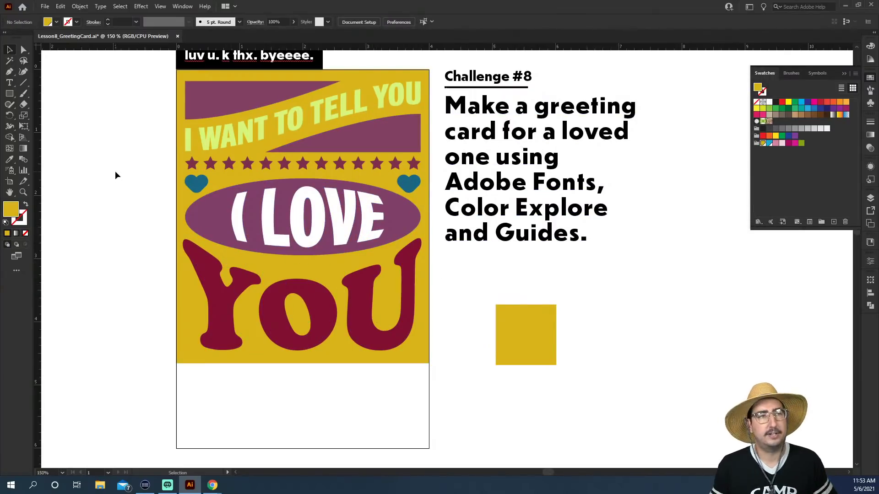
Step: Duplicate the complete card artwork and place the copy beside the artboard, on the opposite side from the challenge text
left_click_drag(148, 105, 403, 371)
left_click_drag(382, 345, 588, 372)
left_click_drag(542, 285, 243, 285)
Step: Try boosting the overall saturation and brightness of the duplicate card with Recolor Artwork
left_click(60, 6)
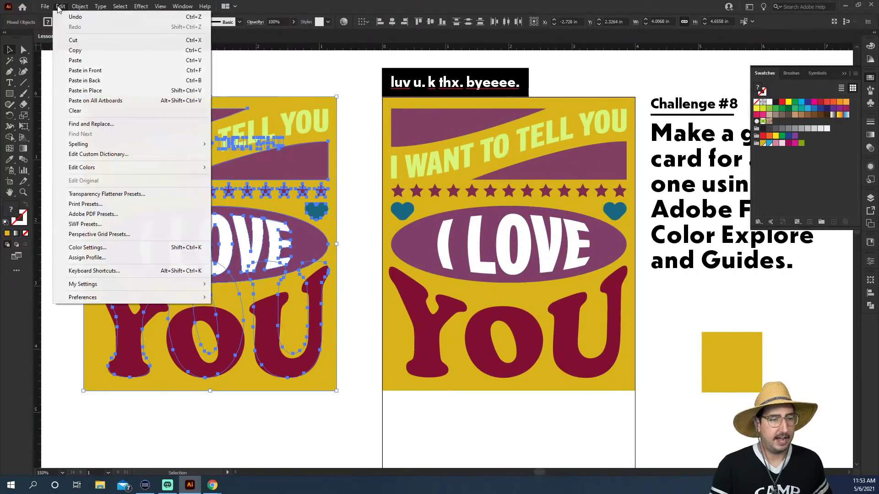
mouse_move(170, 167)
left_click(238, 167)
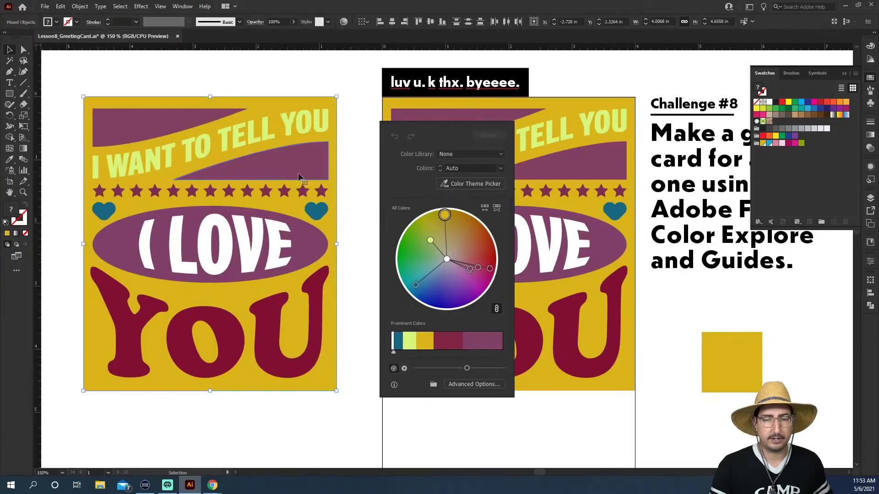
left_click_drag(430, 125, 378, 56)
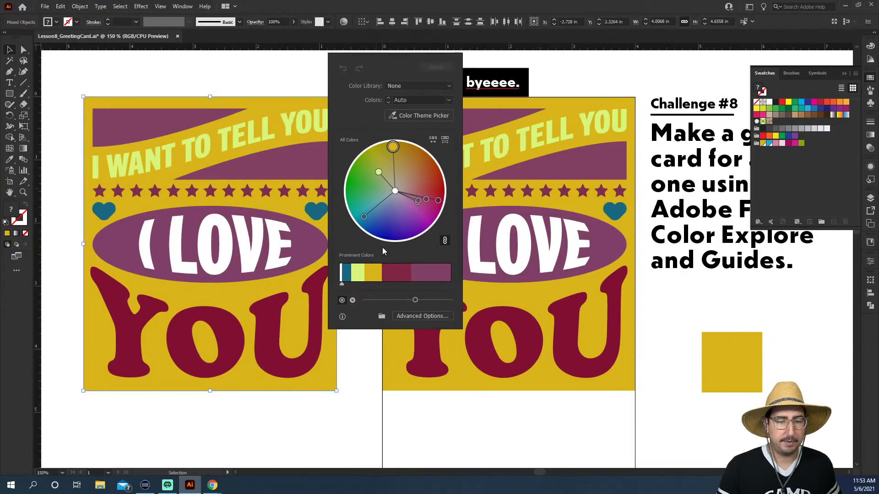
left_click(352, 301)
left_click_drag(415, 300, 433, 300)
left_click(342, 300)
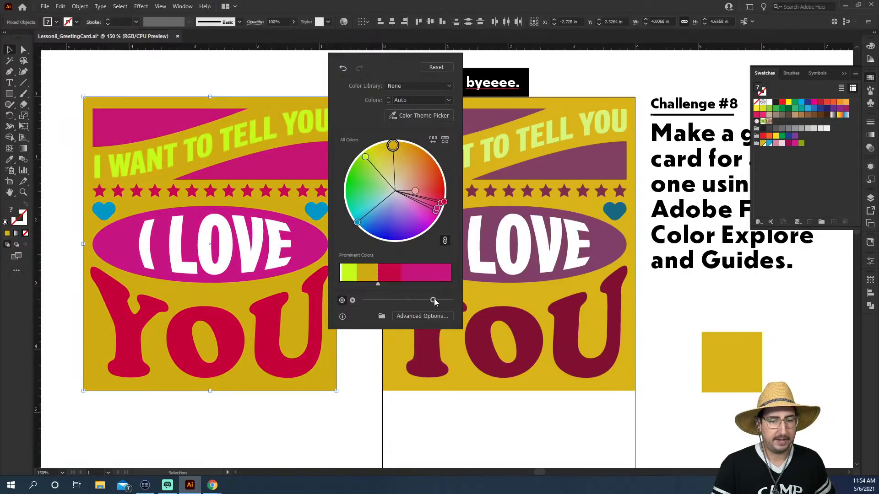
Step: Try different prominent color weights on the duplicate card, reset the recoloring and leave nothing selected
left_click(353, 300)
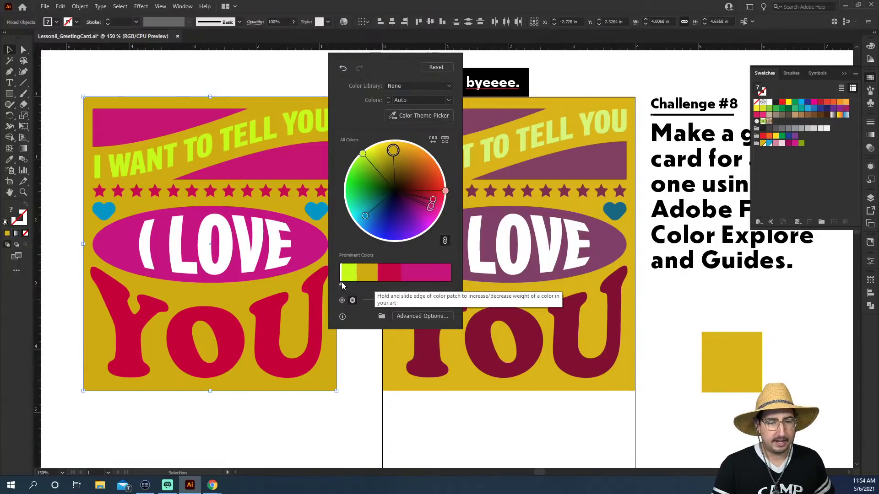
left_click_drag(342, 284, 351, 285)
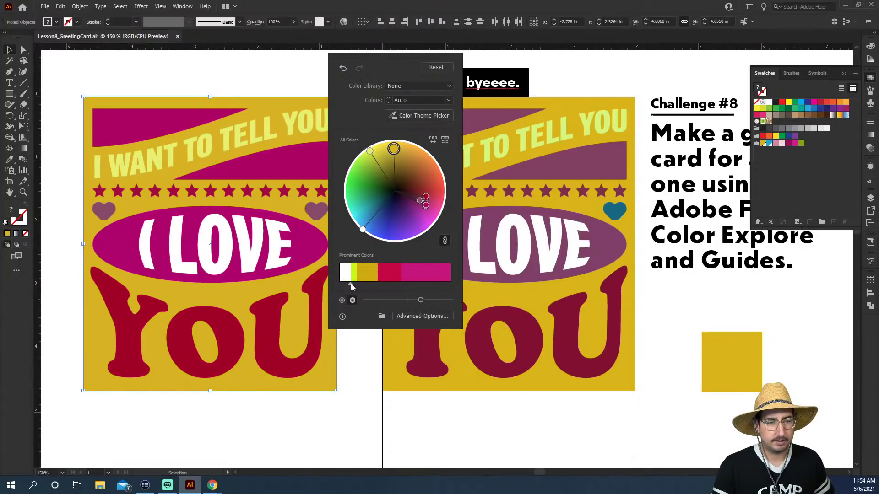
left_click_drag(359, 284, 437, 284)
left_click_drag(378, 283, 411, 287)
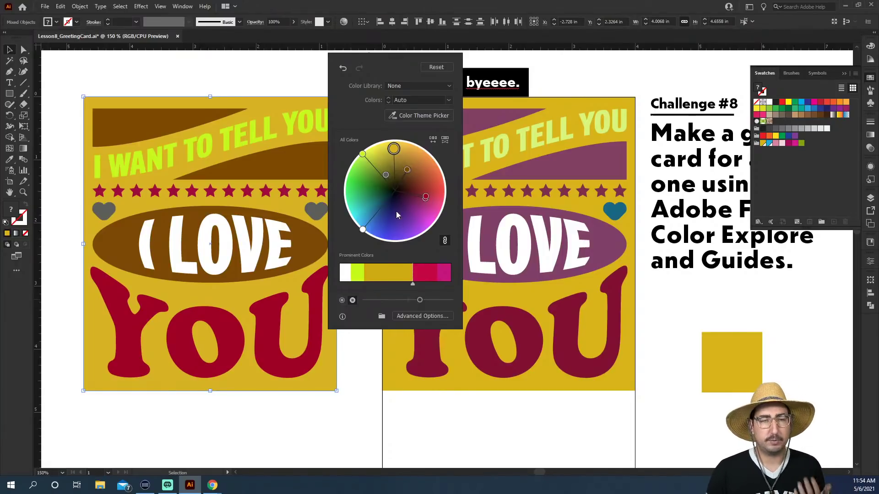
left_click(436, 67)
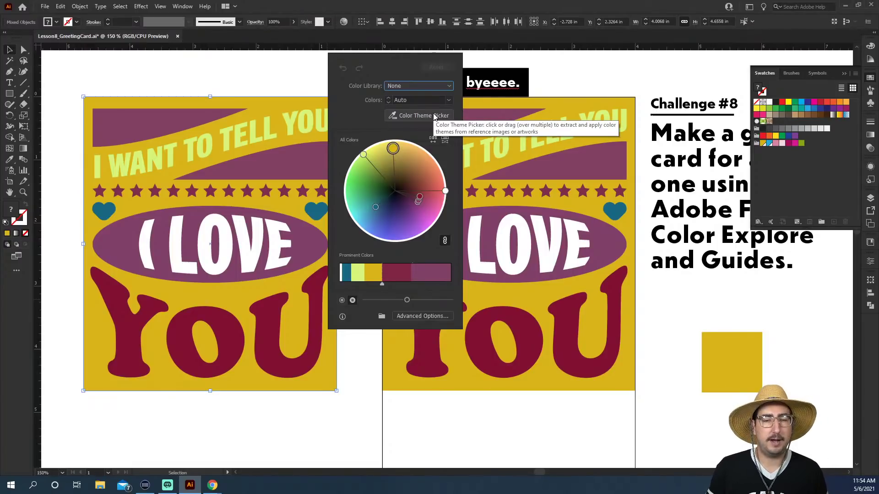
left_click(549, 81)
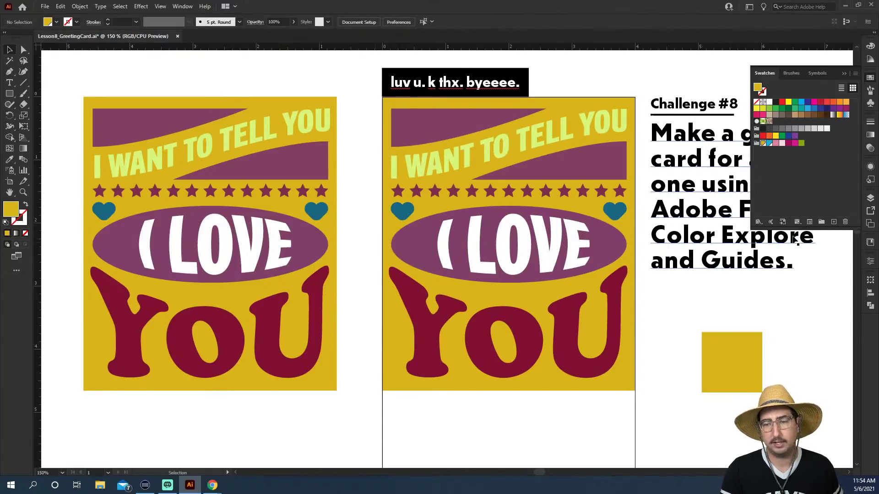